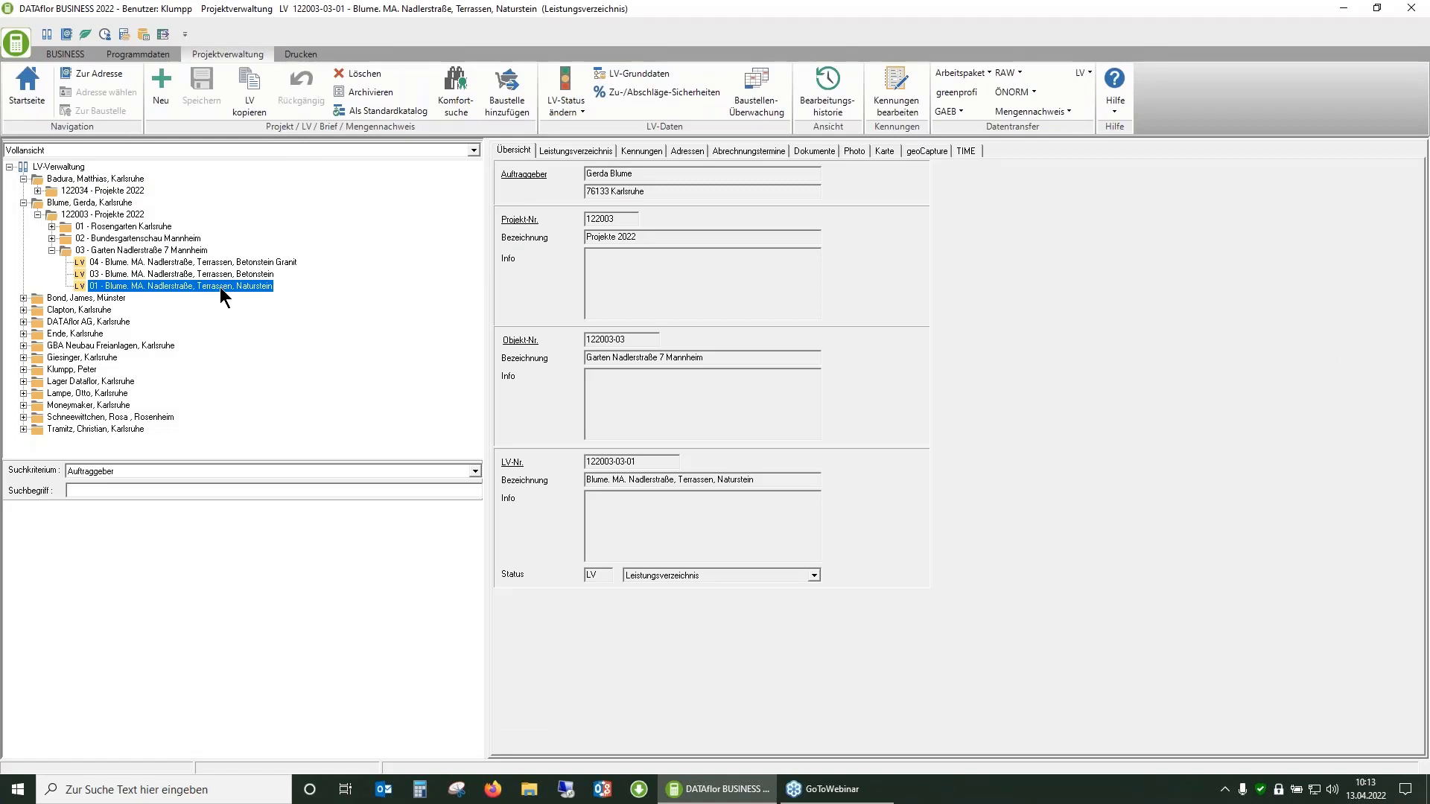
Open the LV "Terrassen, Naturstein" and examine the costing of the granite slab in position 01.06 and the granite paving in 01.05
double_click(221, 287)
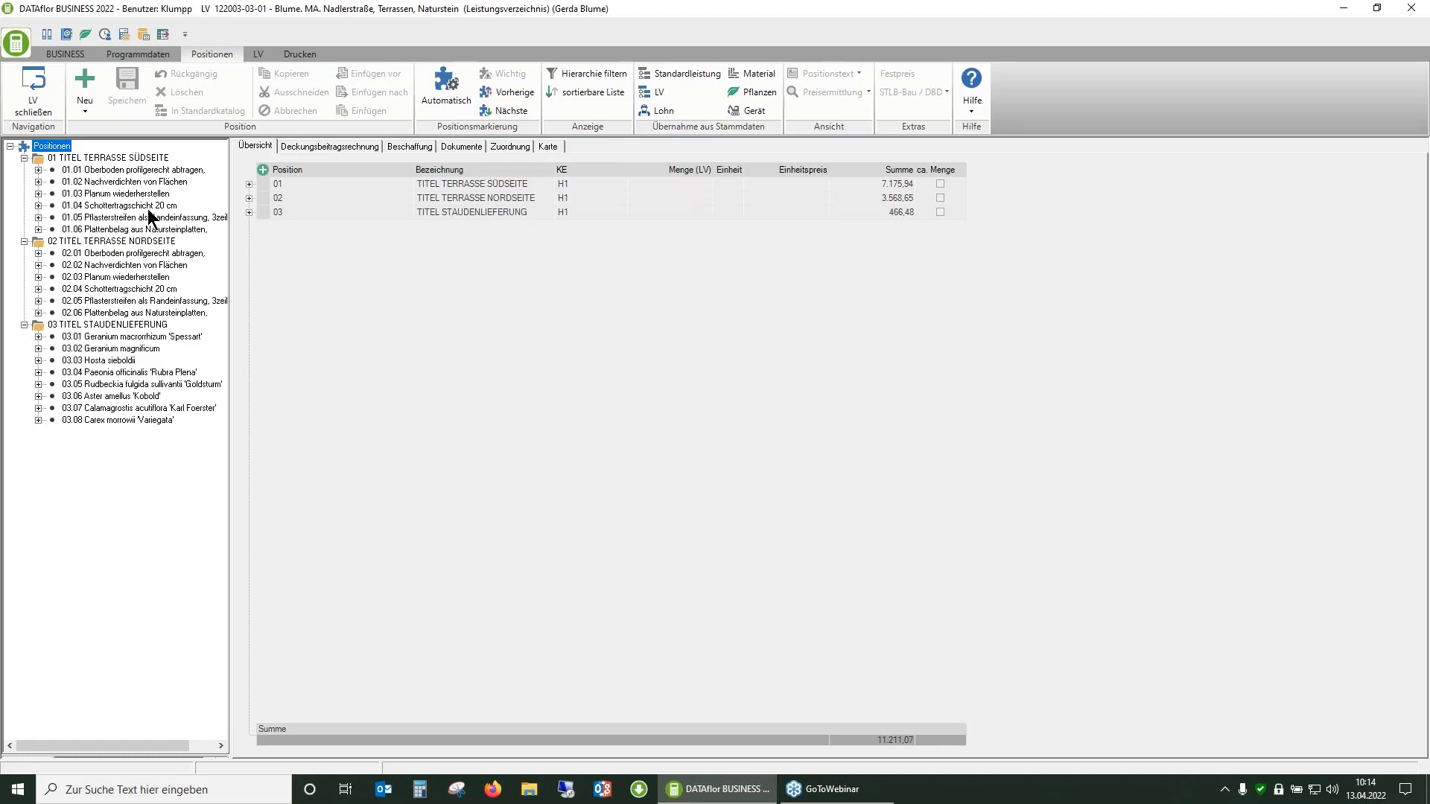
click(101, 228)
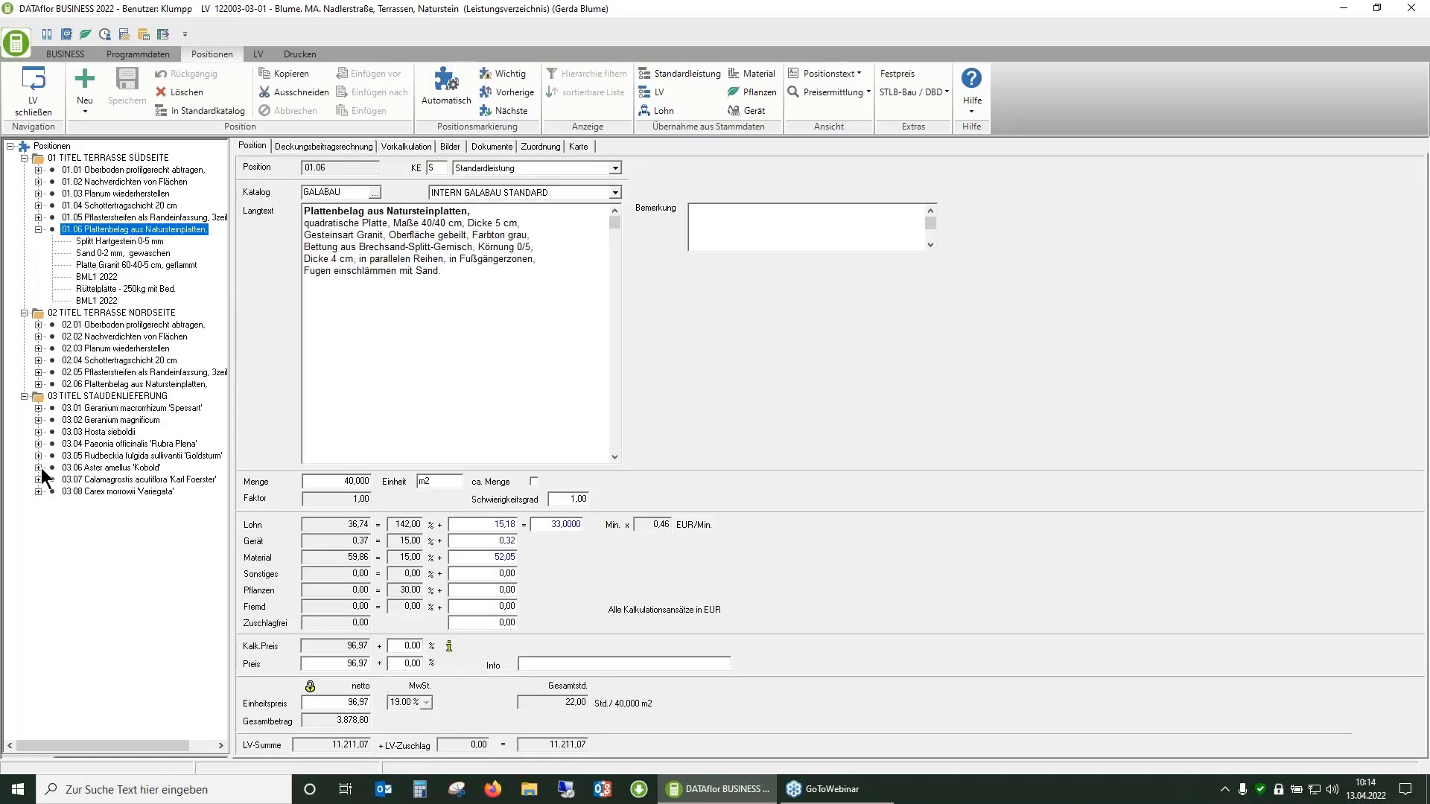
click(135, 265)
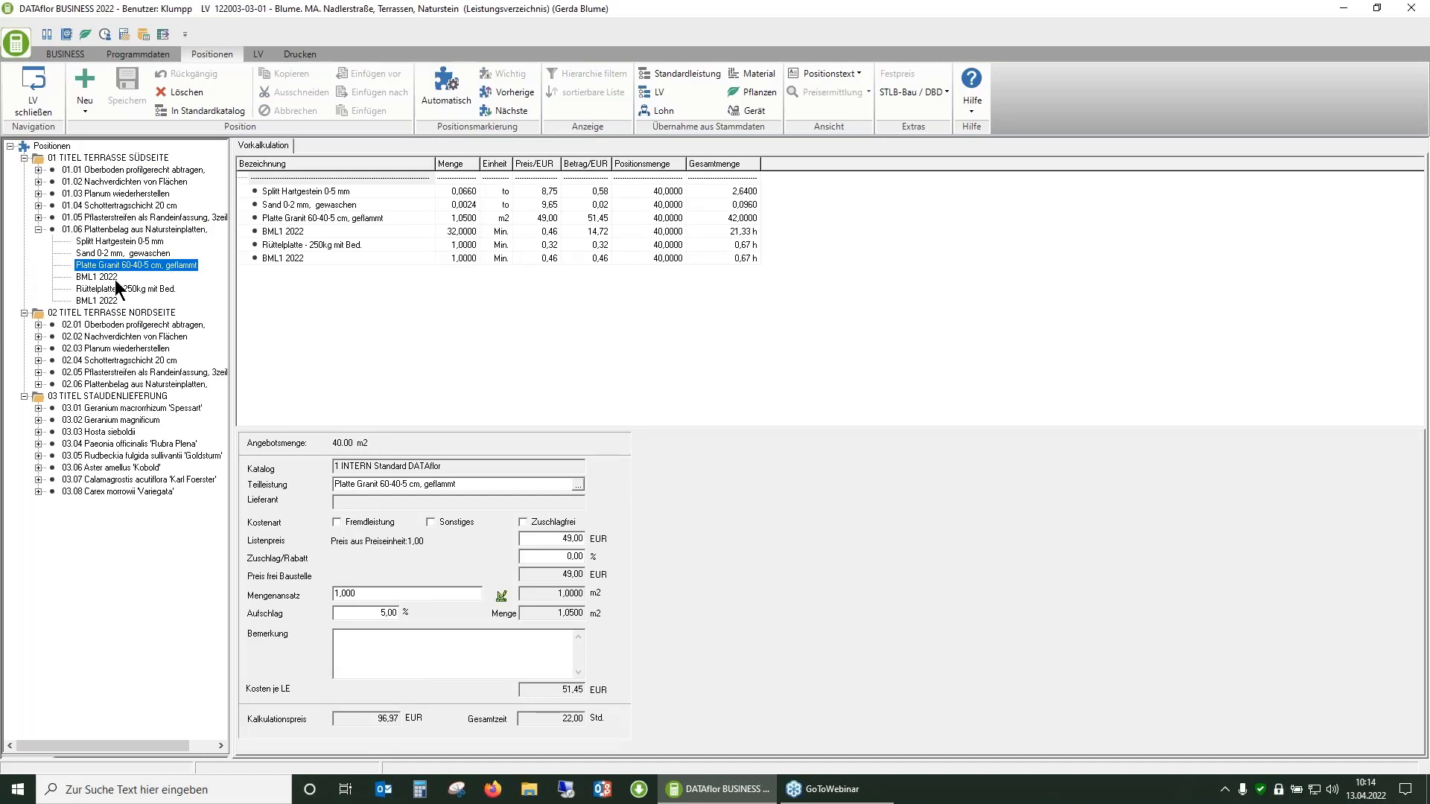
click(113, 218)
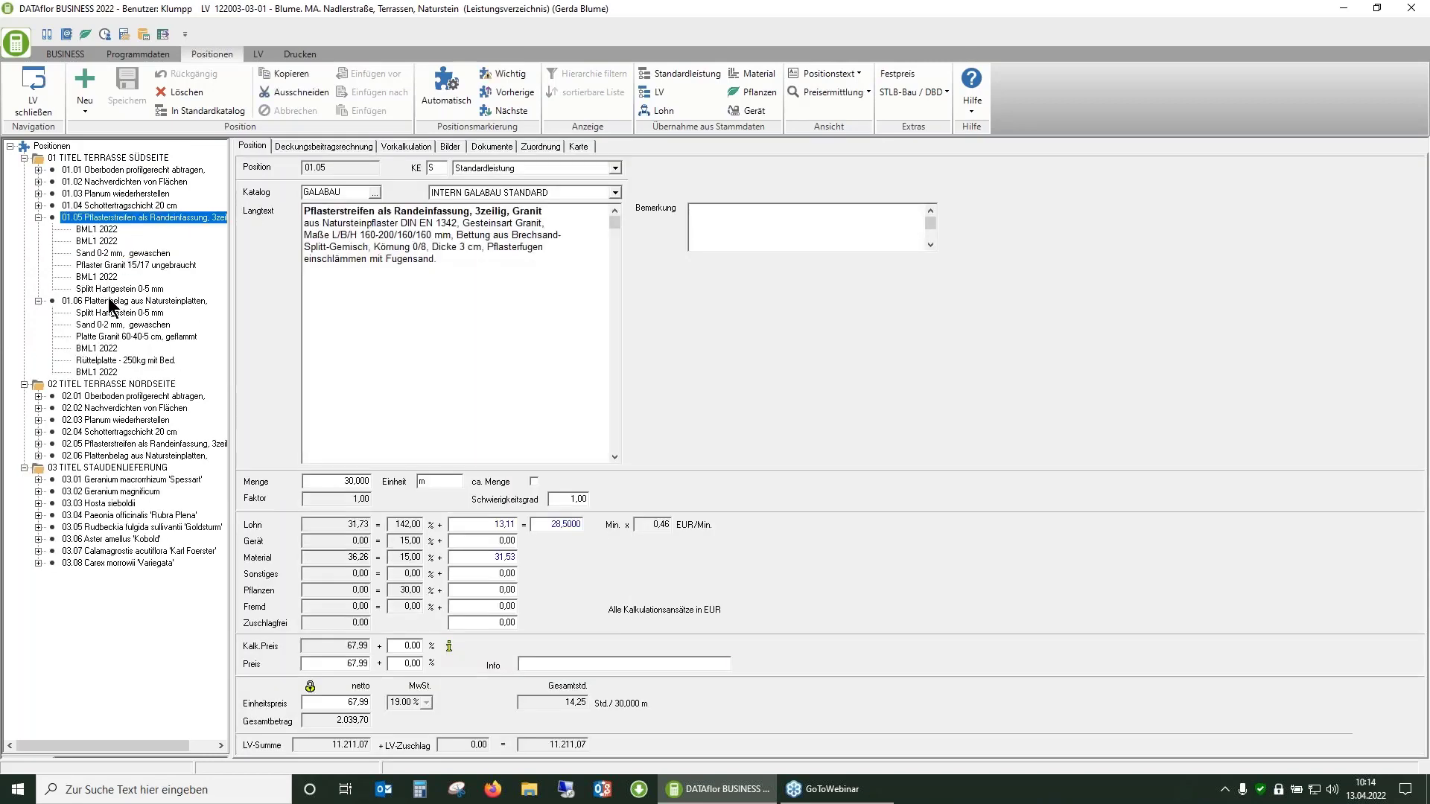
click(131, 265)
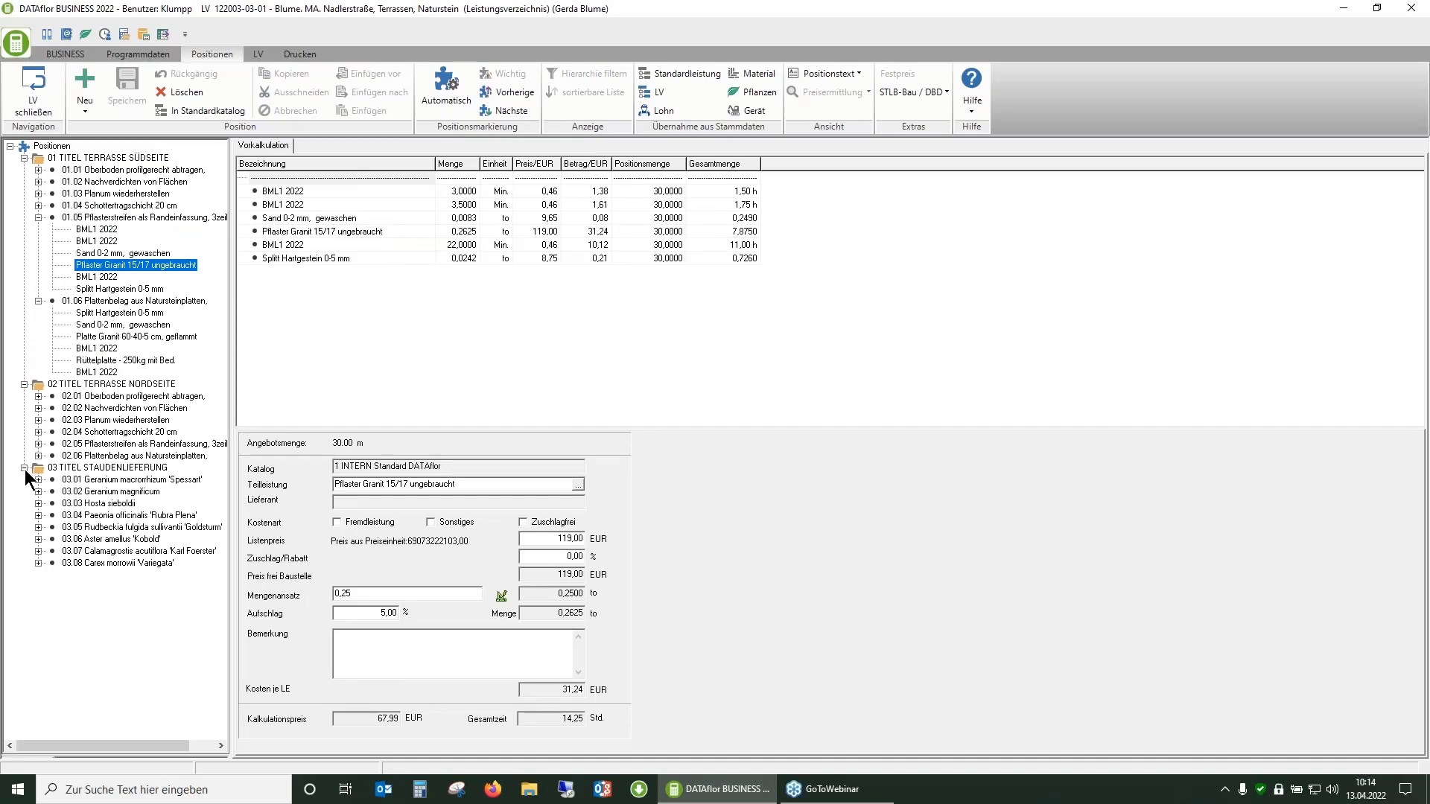
Examine the costing of Schotter Kalkmineral 0-32 mm in position 01.04, then collapse the expanded positions
click(140, 206)
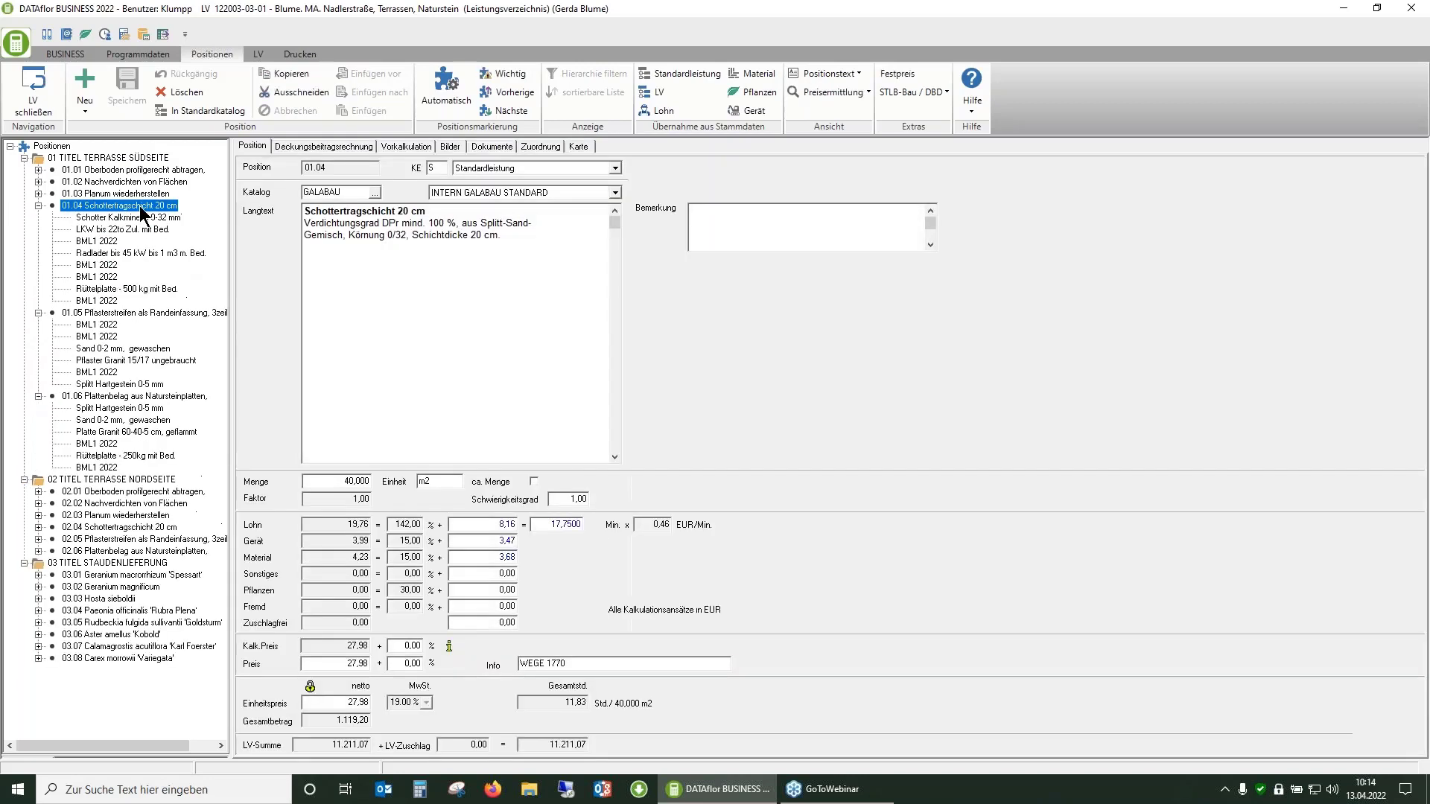
click(131, 218)
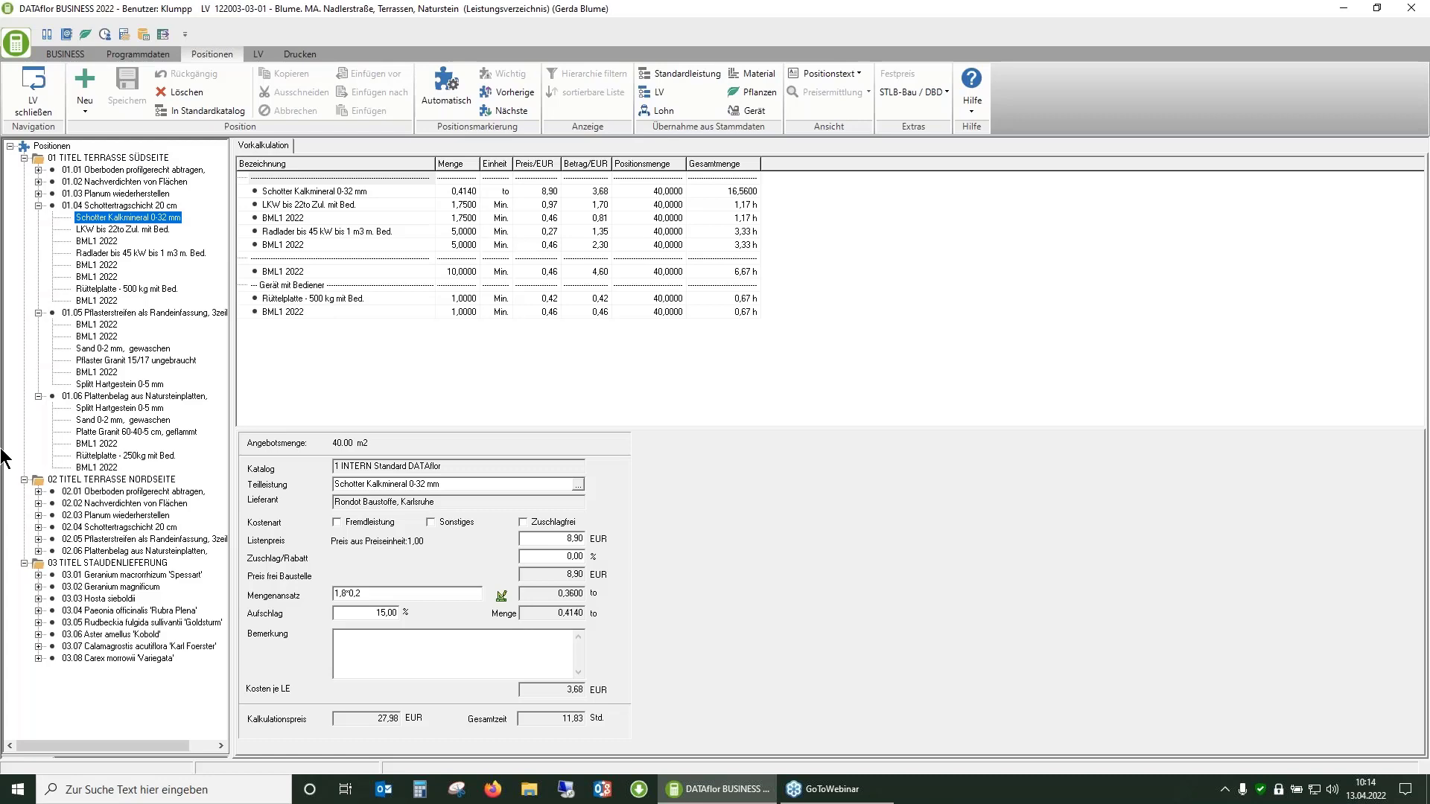
click(38, 206)
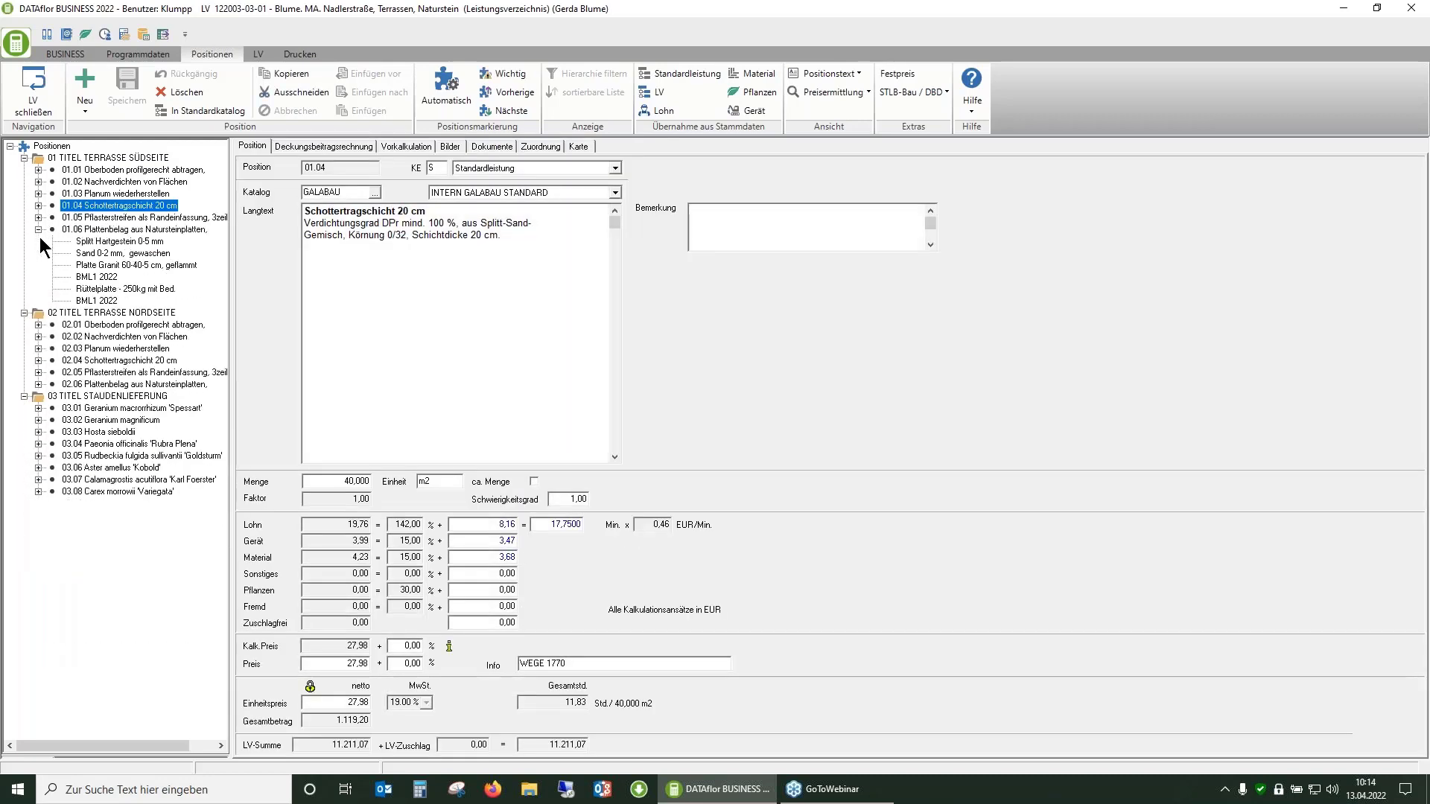
click(38, 229)
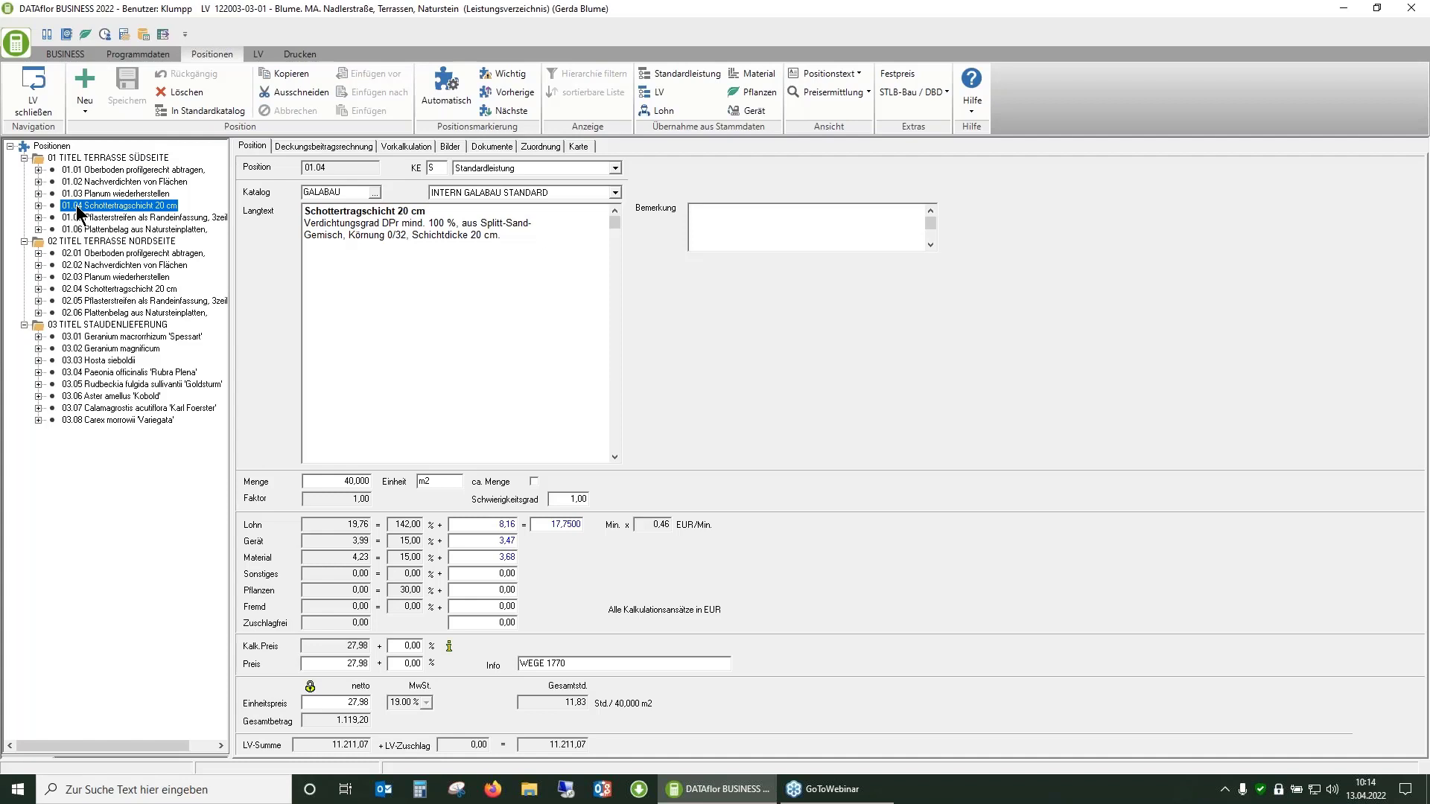
Open the material master data and view Schotter Kalkmineral 0-32 mm in group 10000 of the catalog 1 INTERN Standard DATAflor
click(138, 54)
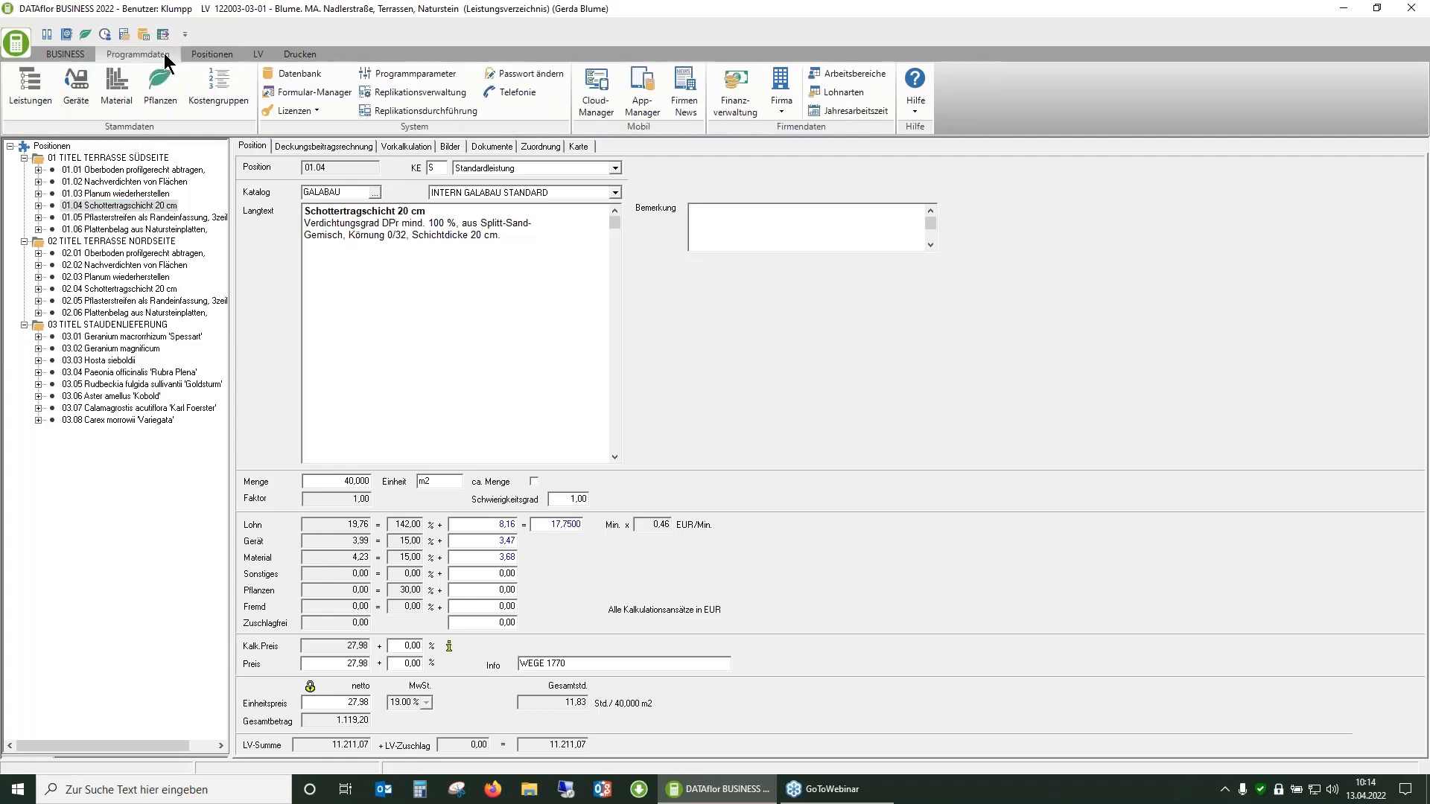
click(113, 93)
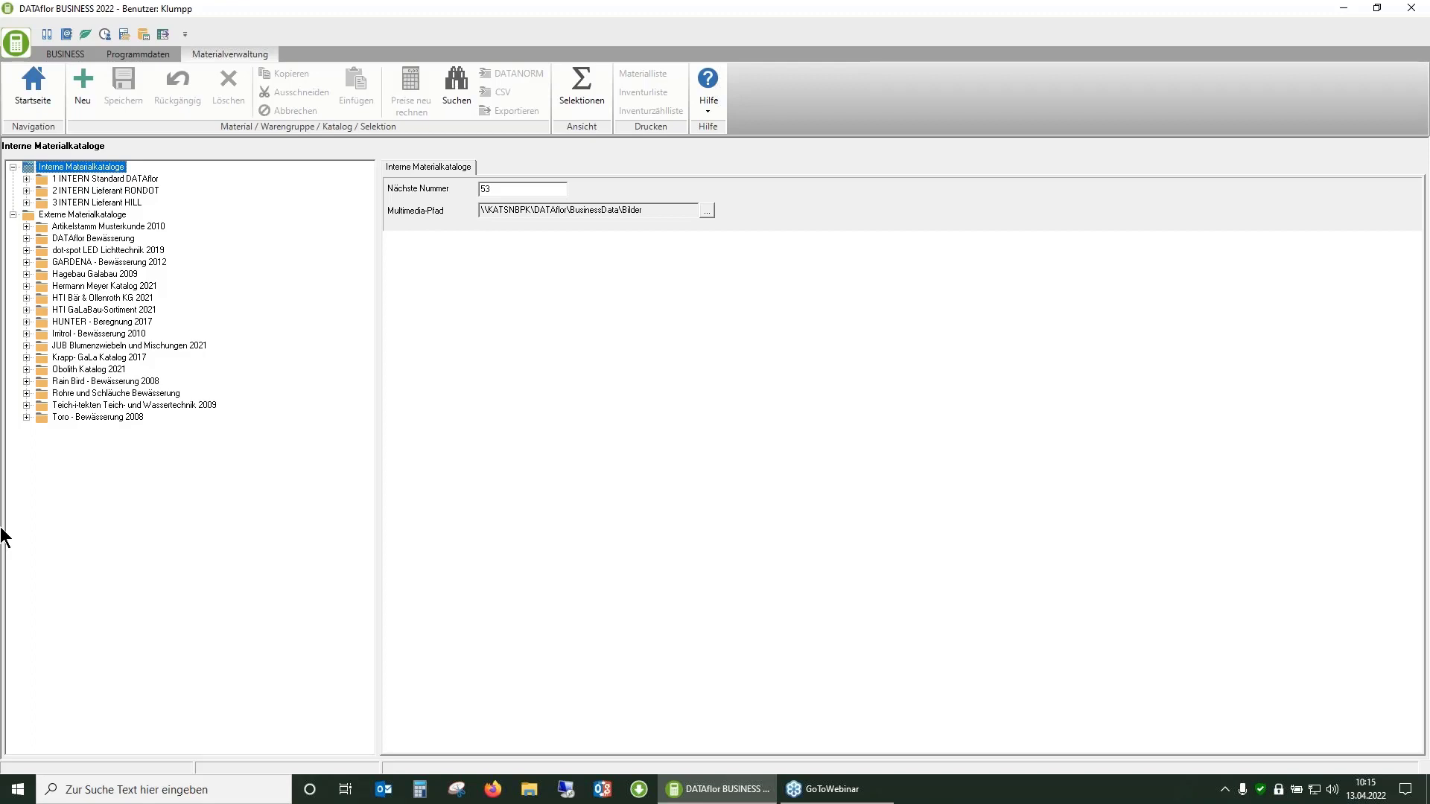
double_click(142, 182)
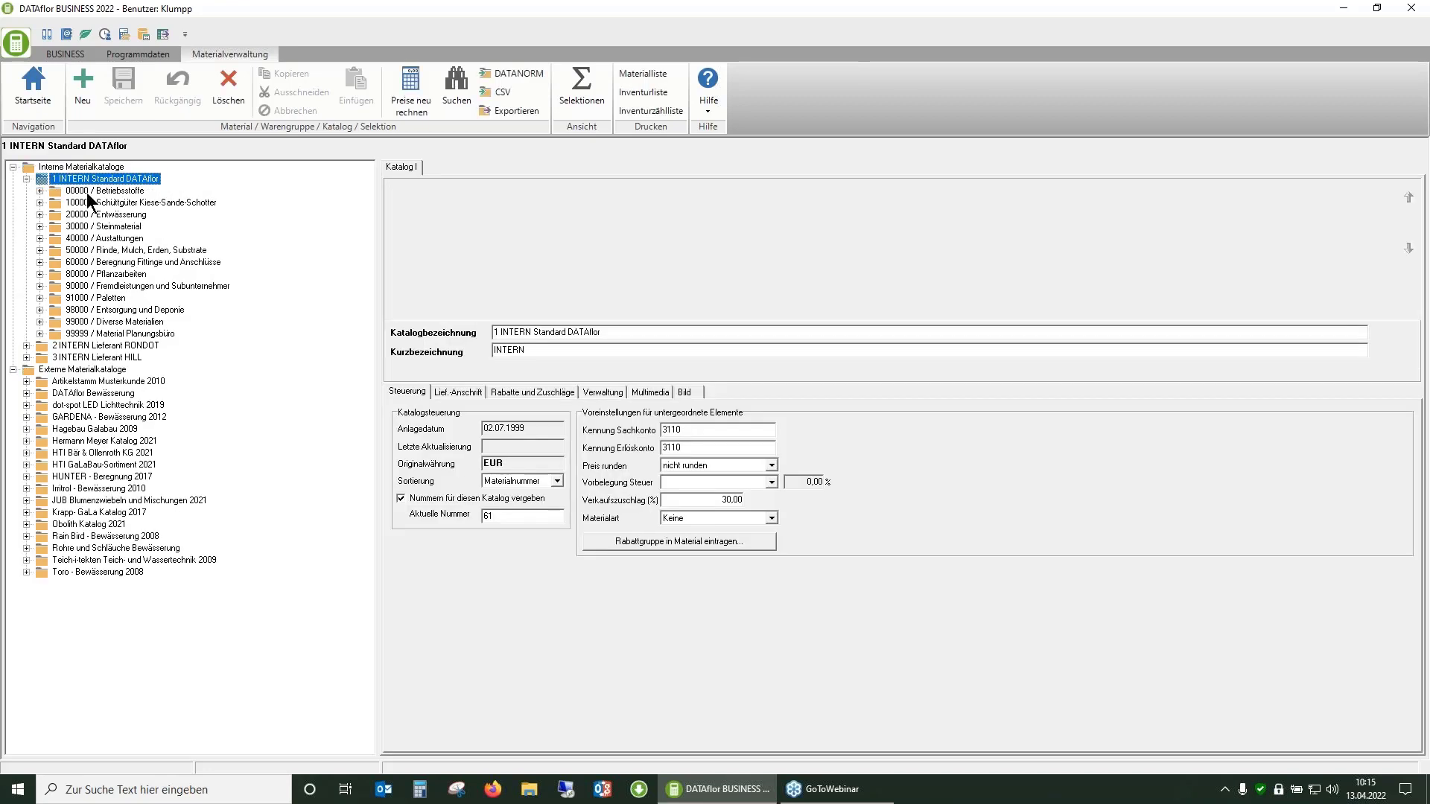
click(153, 202)
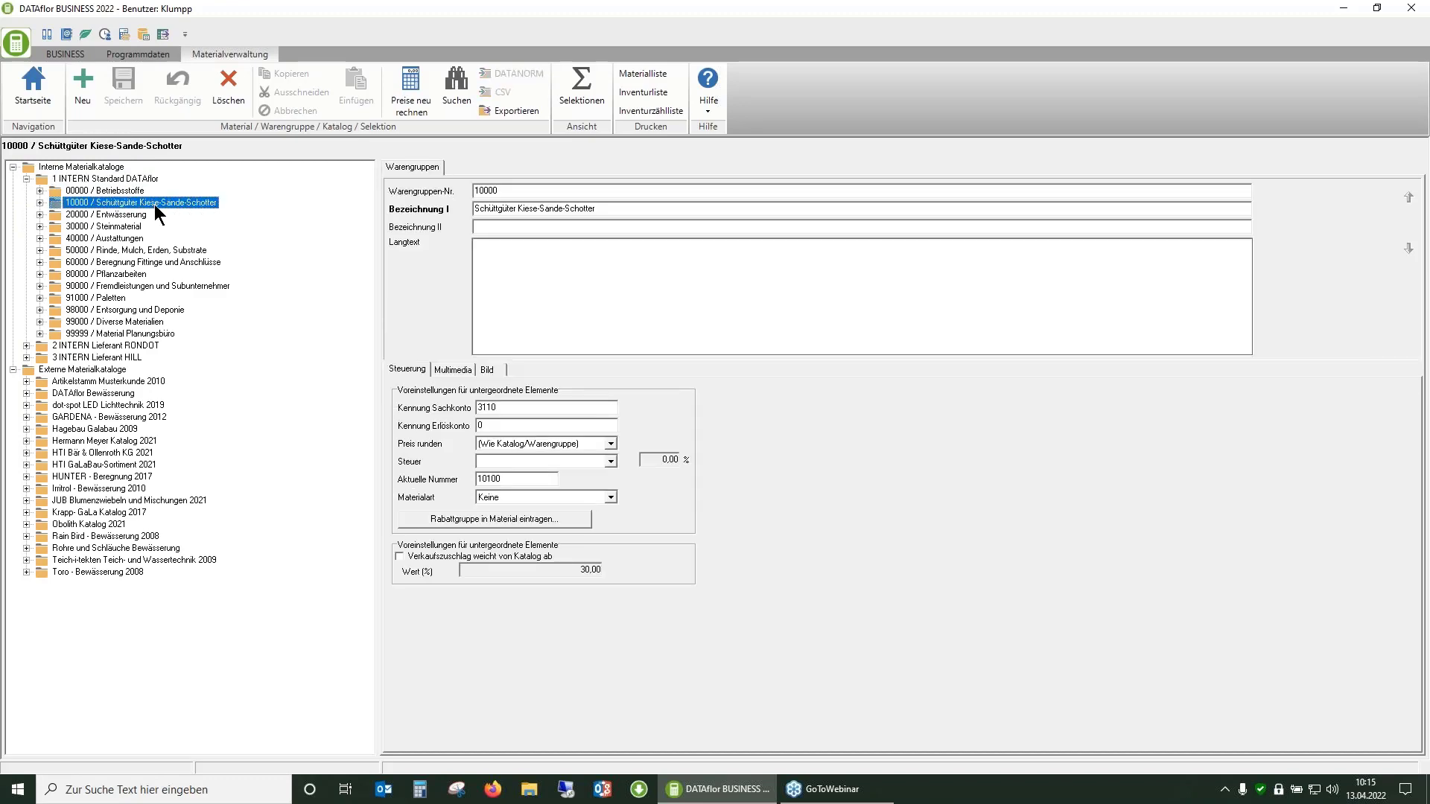
double_click(155, 204)
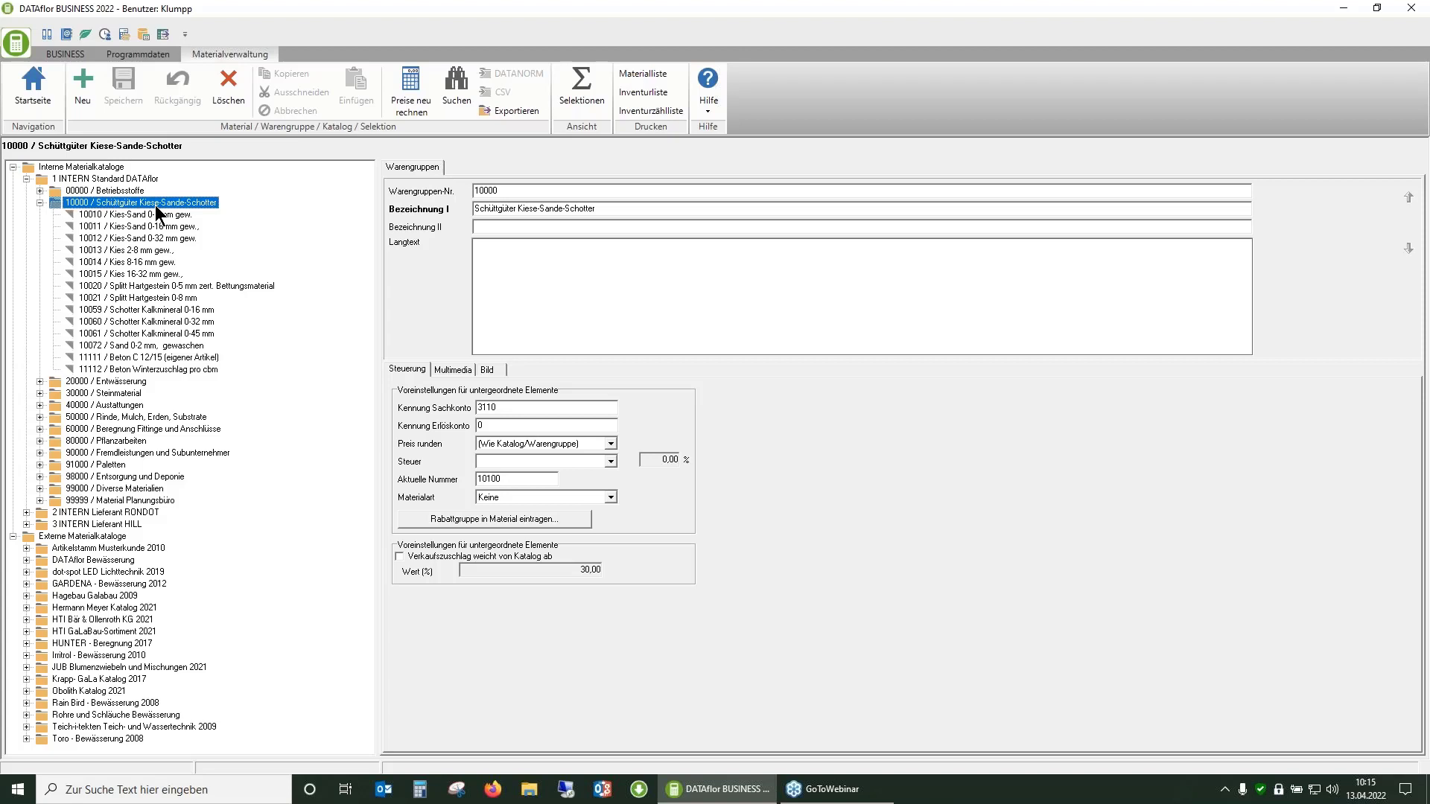
click(196, 331)
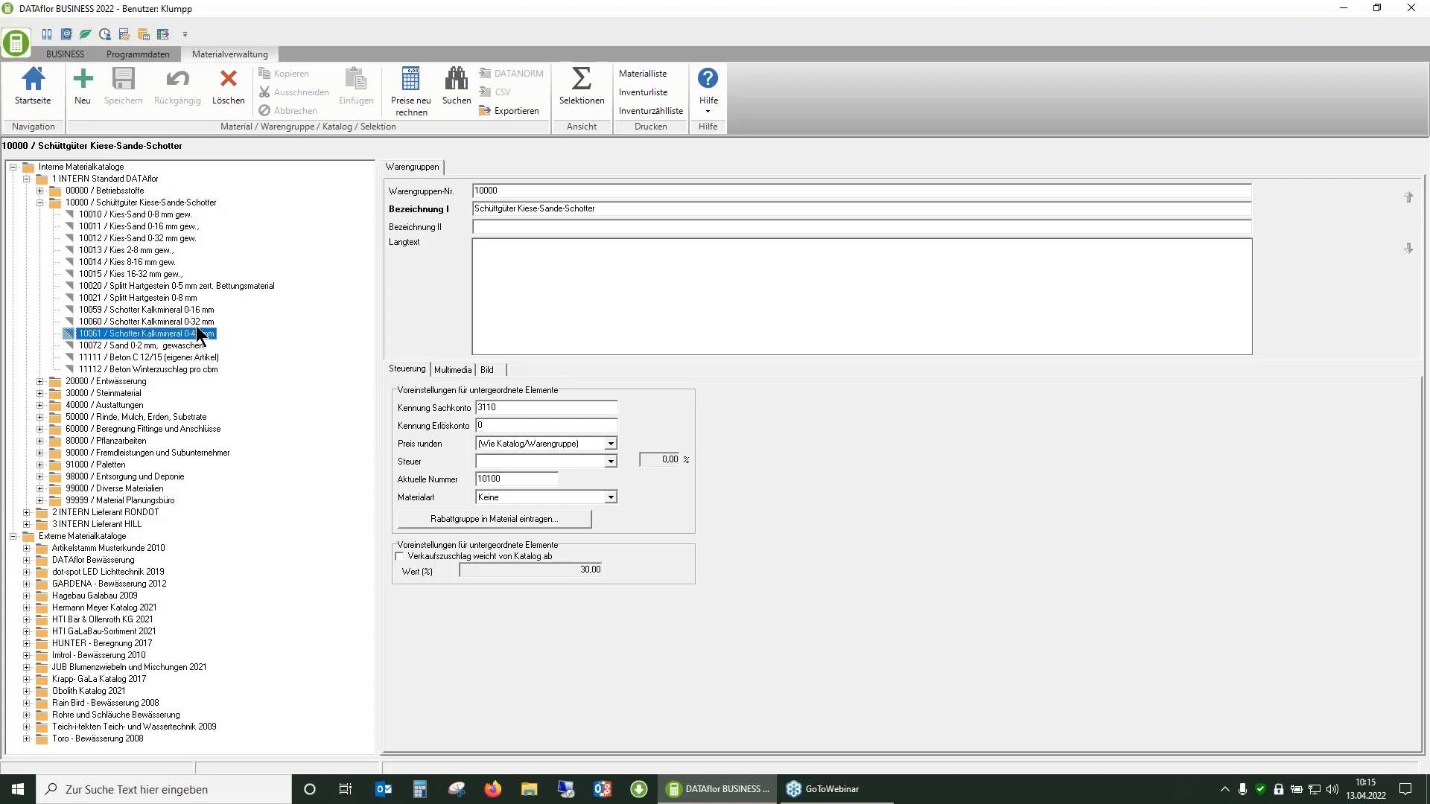
click(196, 326)
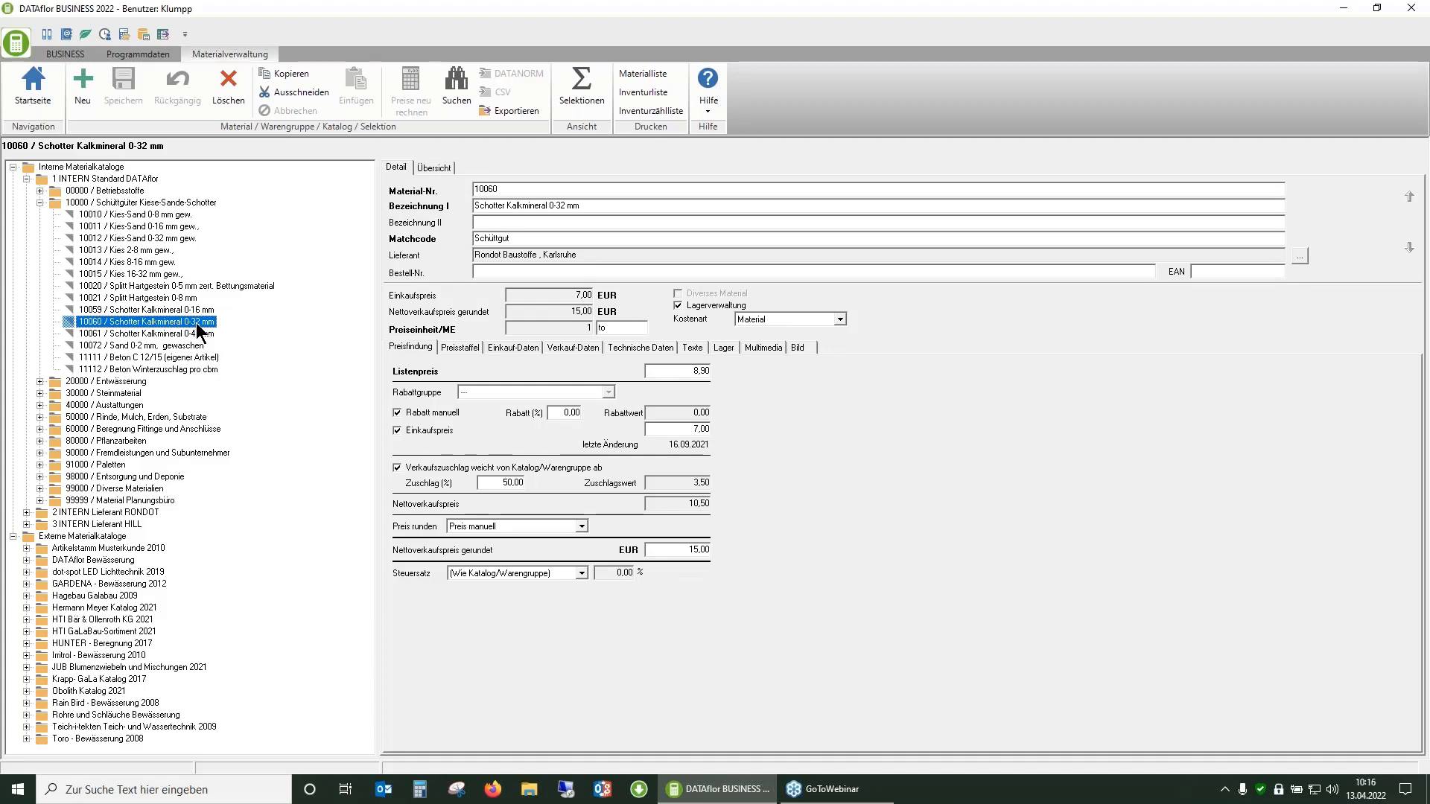
Compare Schotter Kalkmineral 0-32 mm in the RONDOT and HILL supplier catalogs with article 10060, collapsing both supplier catalogs
double_click(140, 514)
click(101, 524)
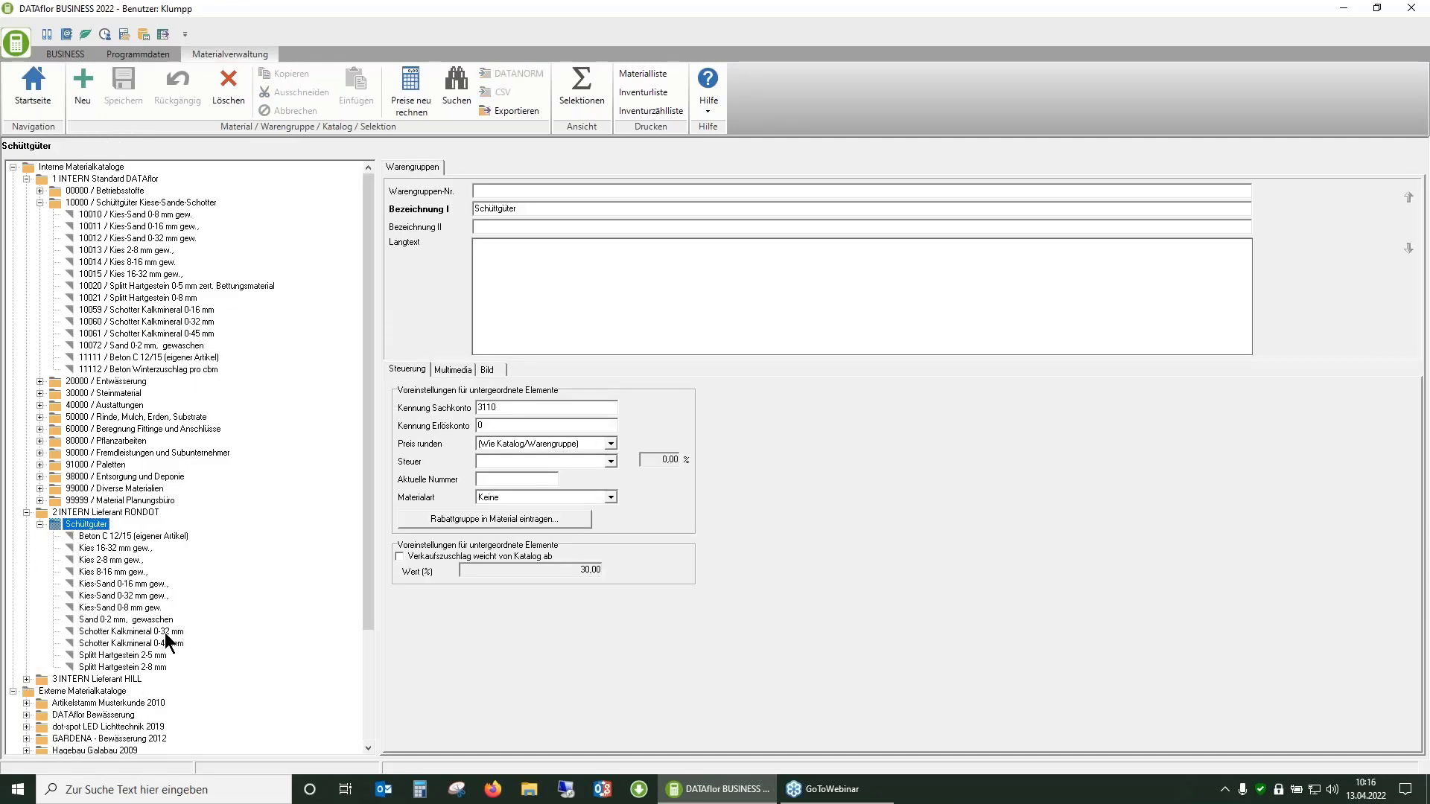
click(164, 632)
double_click(118, 535)
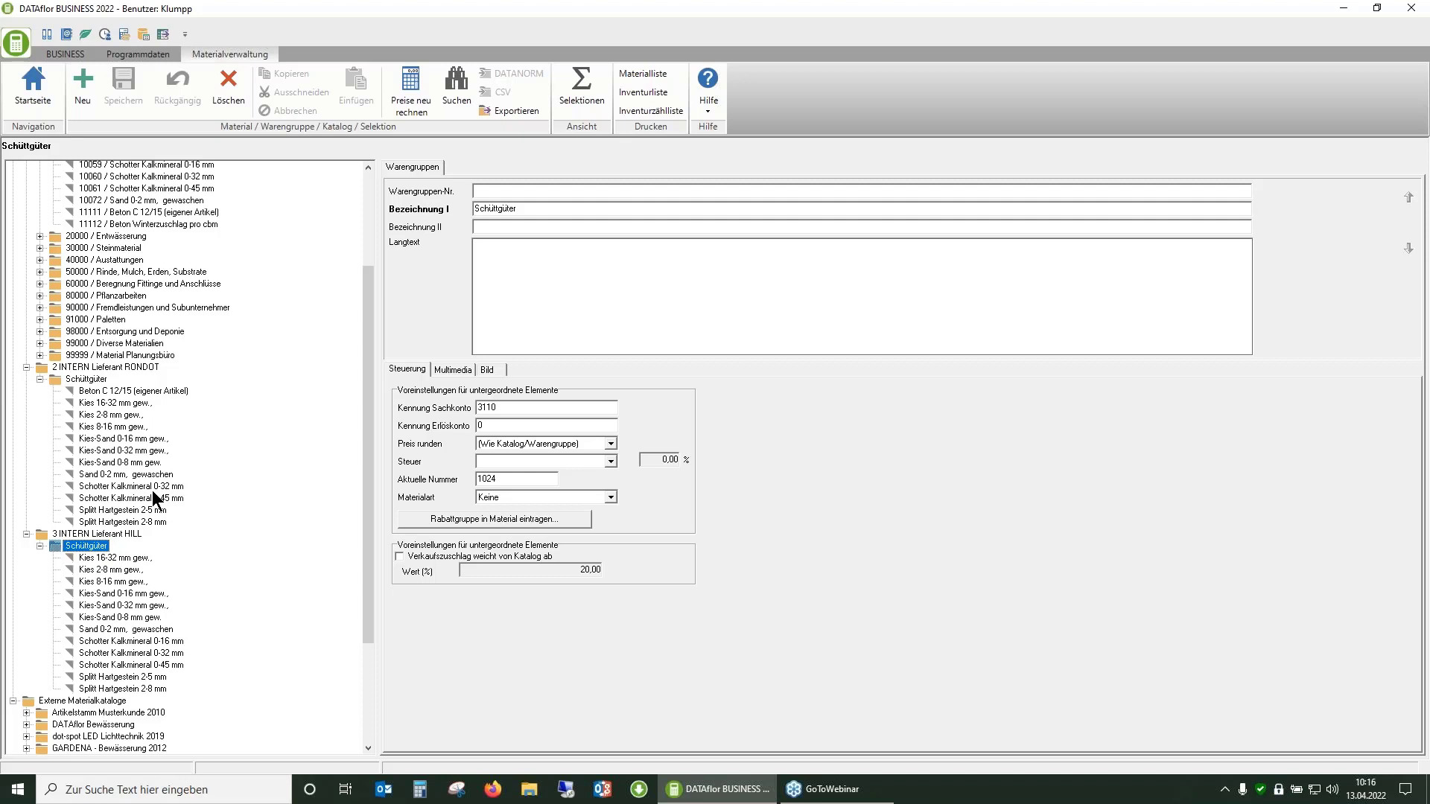
click(93, 488)
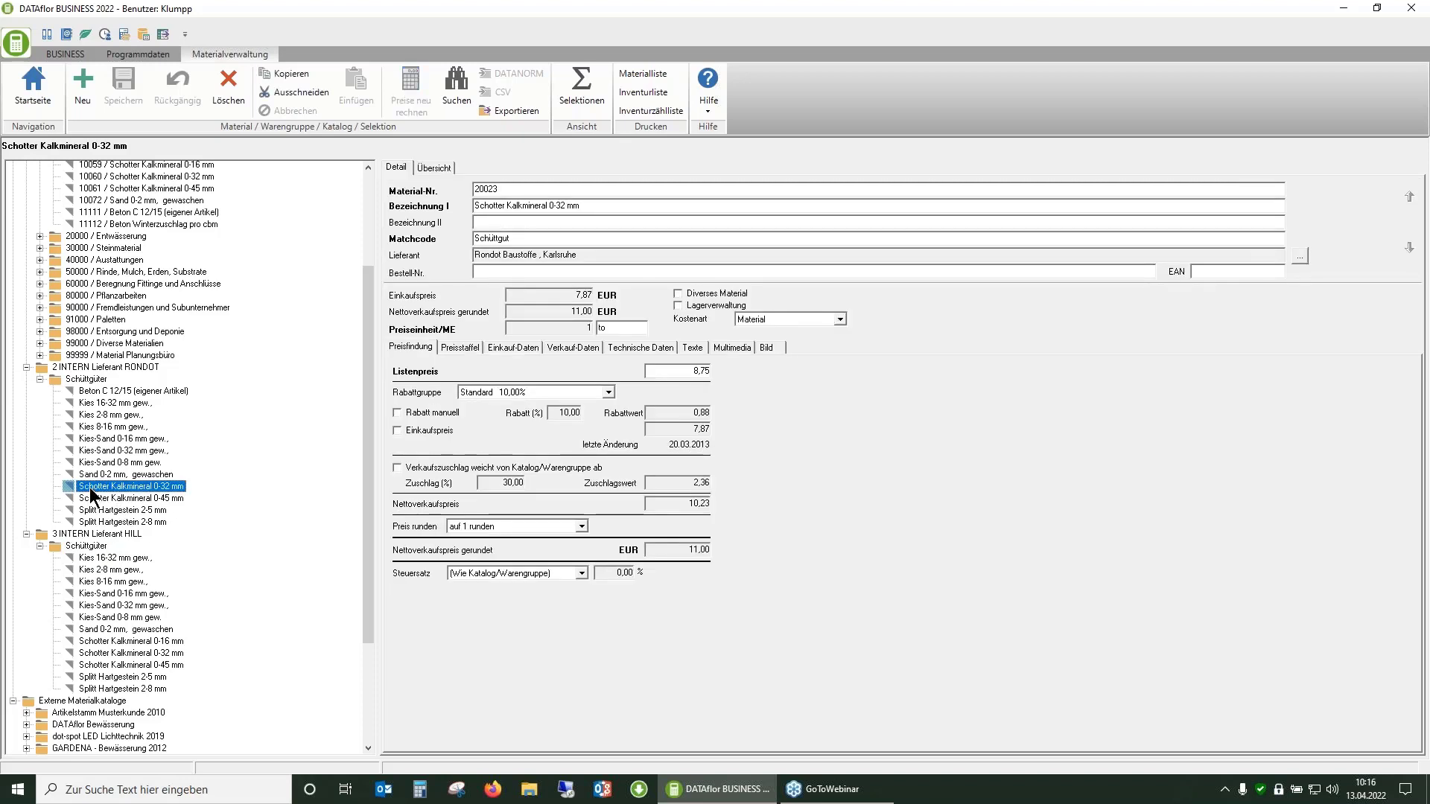
click(583, 206)
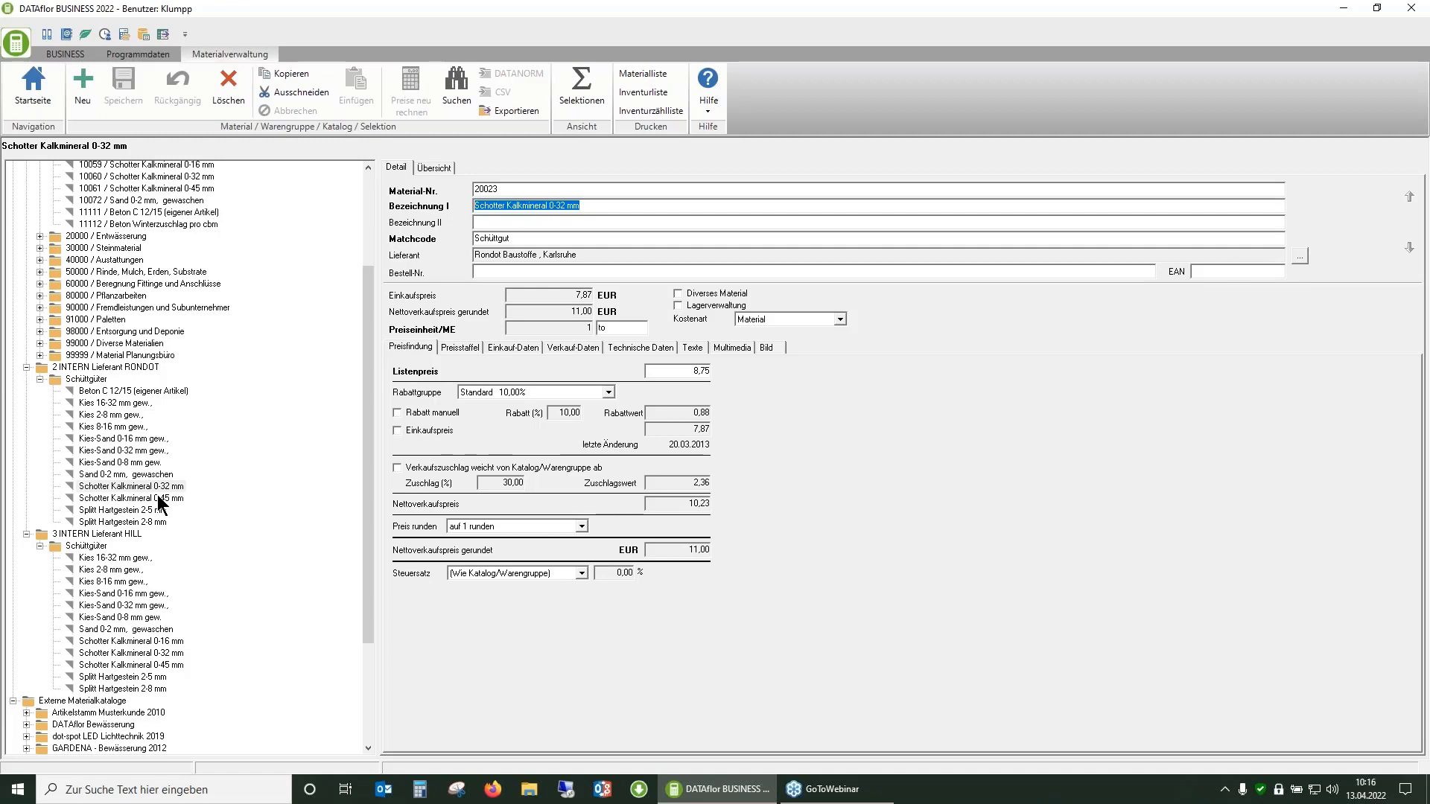
click(26, 367)
click(26, 379)
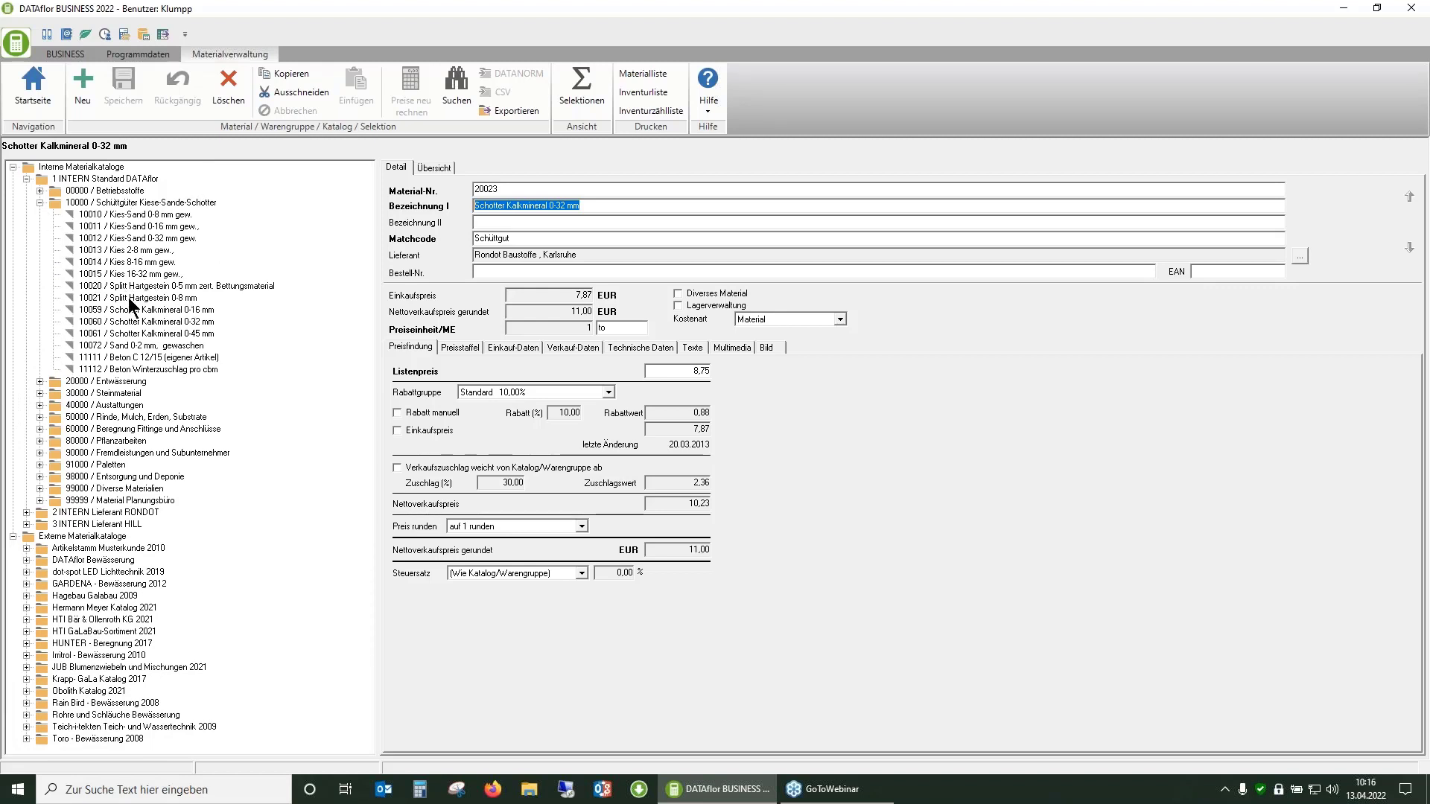
click(149, 322)
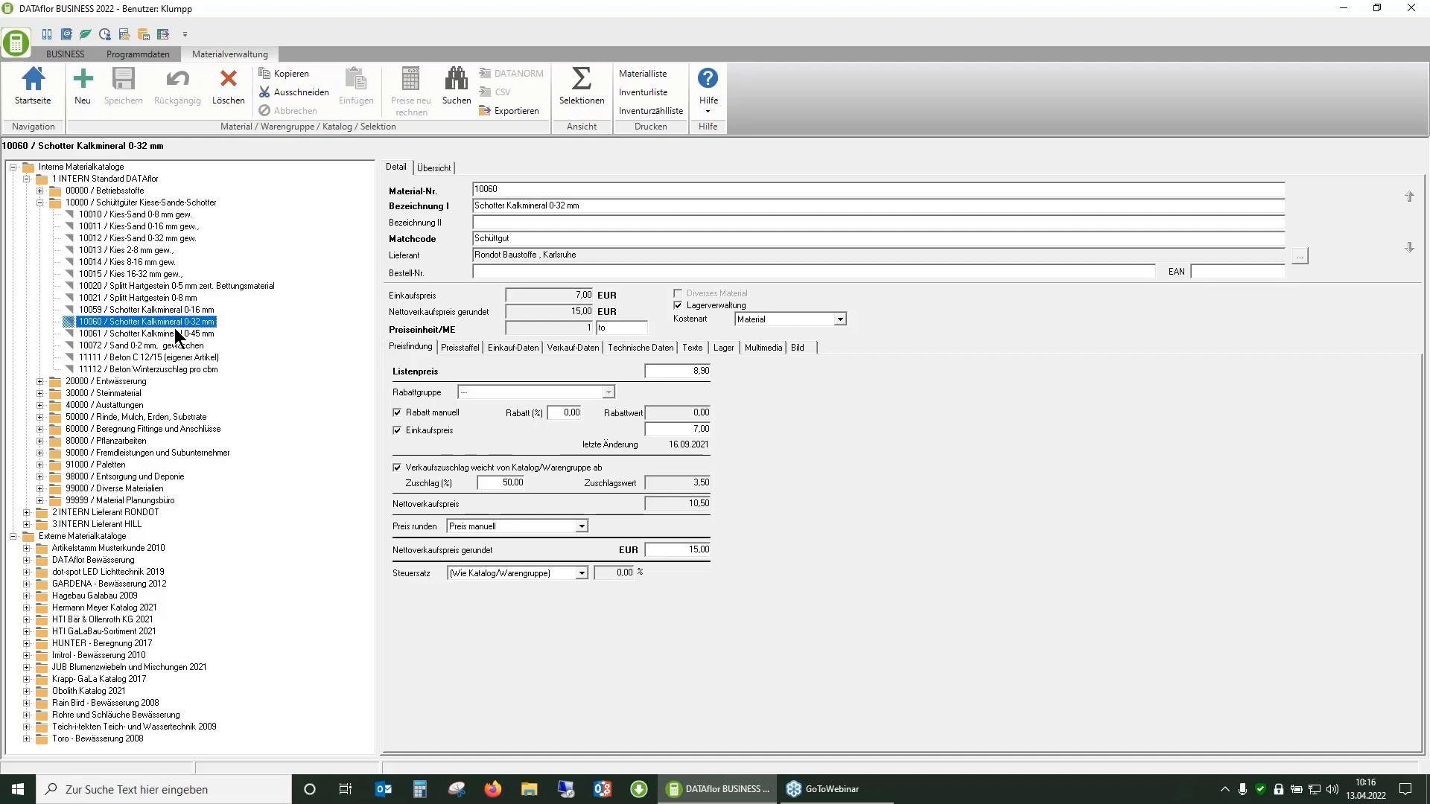
Return to the project LV "Terrassen, Naturstein" and show the procurement list (Beschaffung) for all positions
click(78, 58)
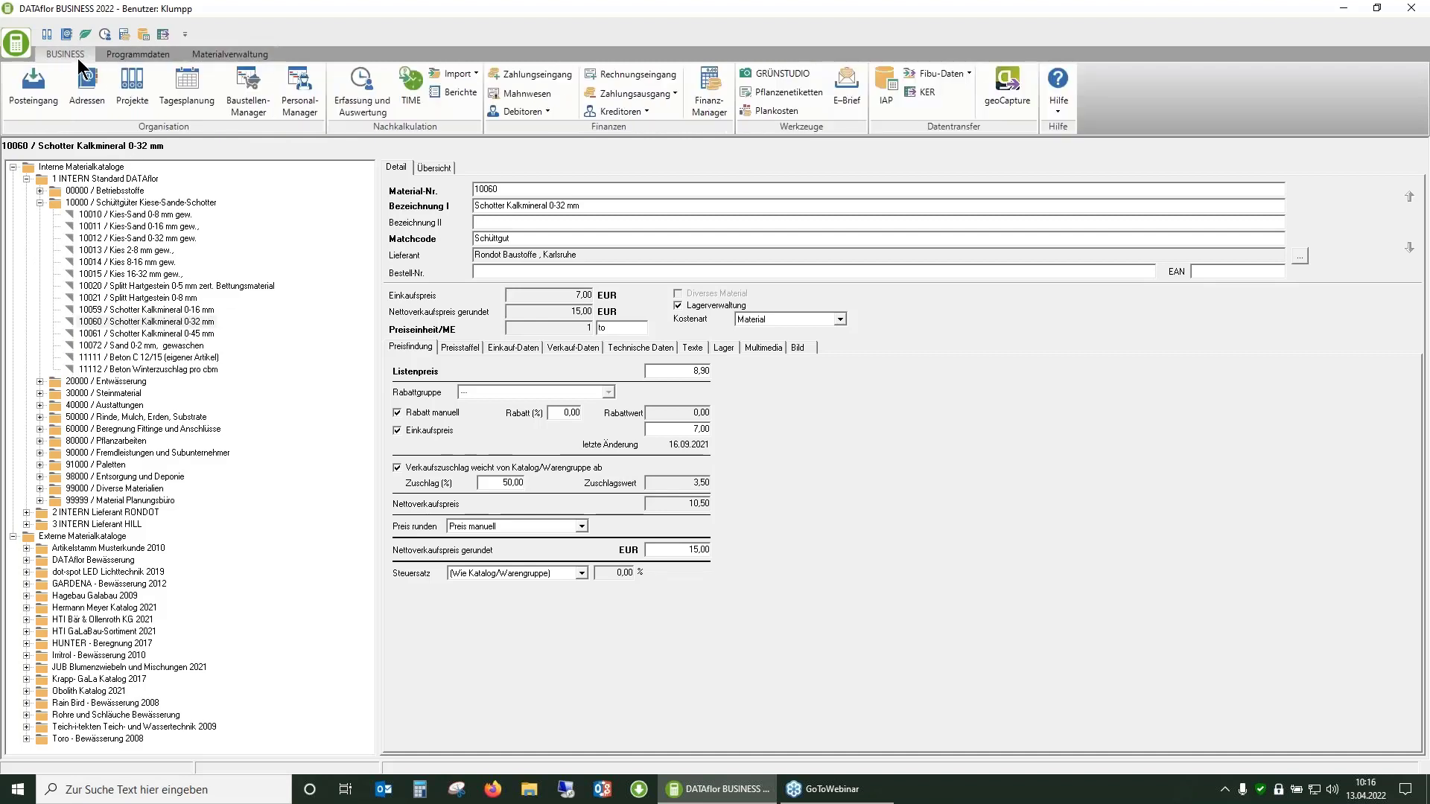
click(132, 89)
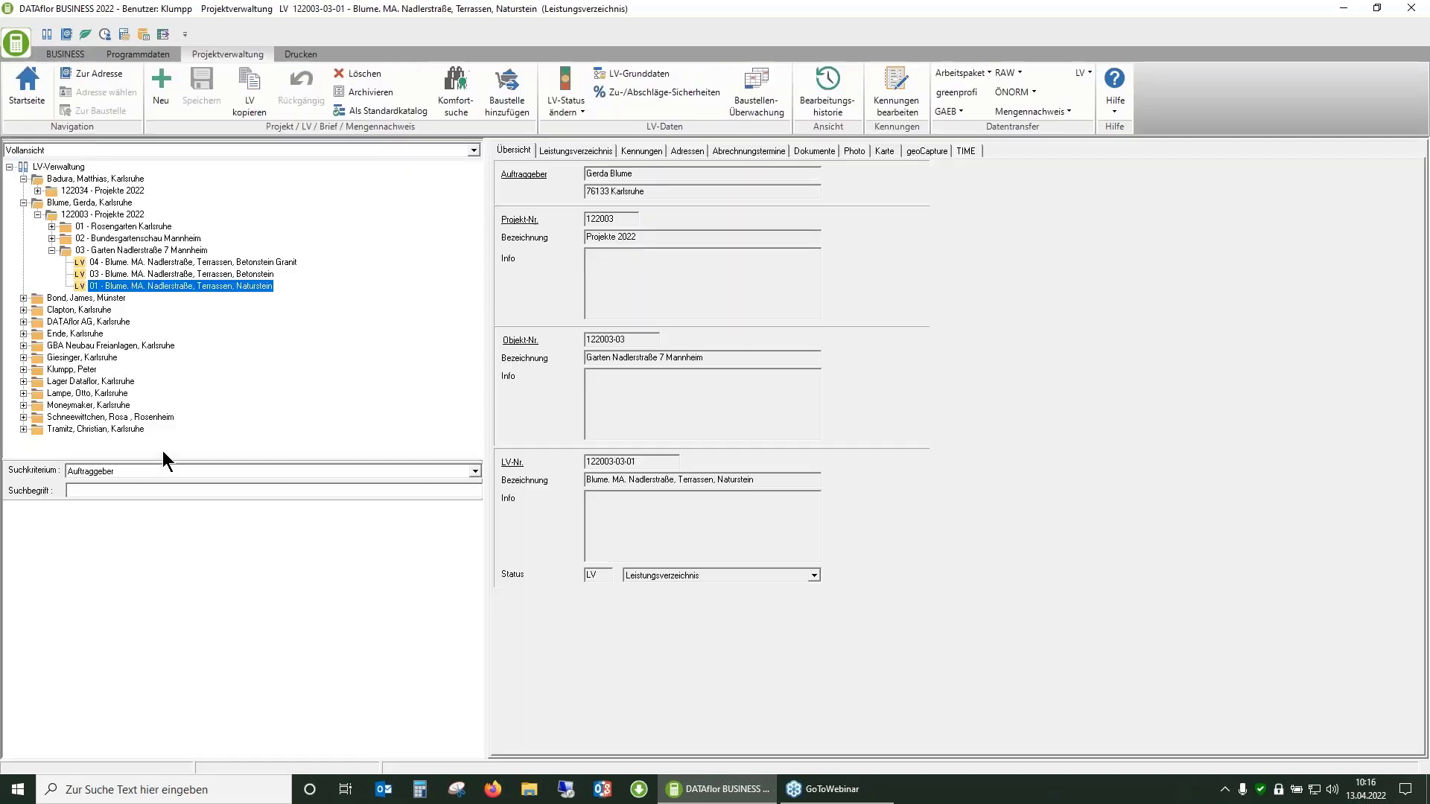
double_click(223, 285)
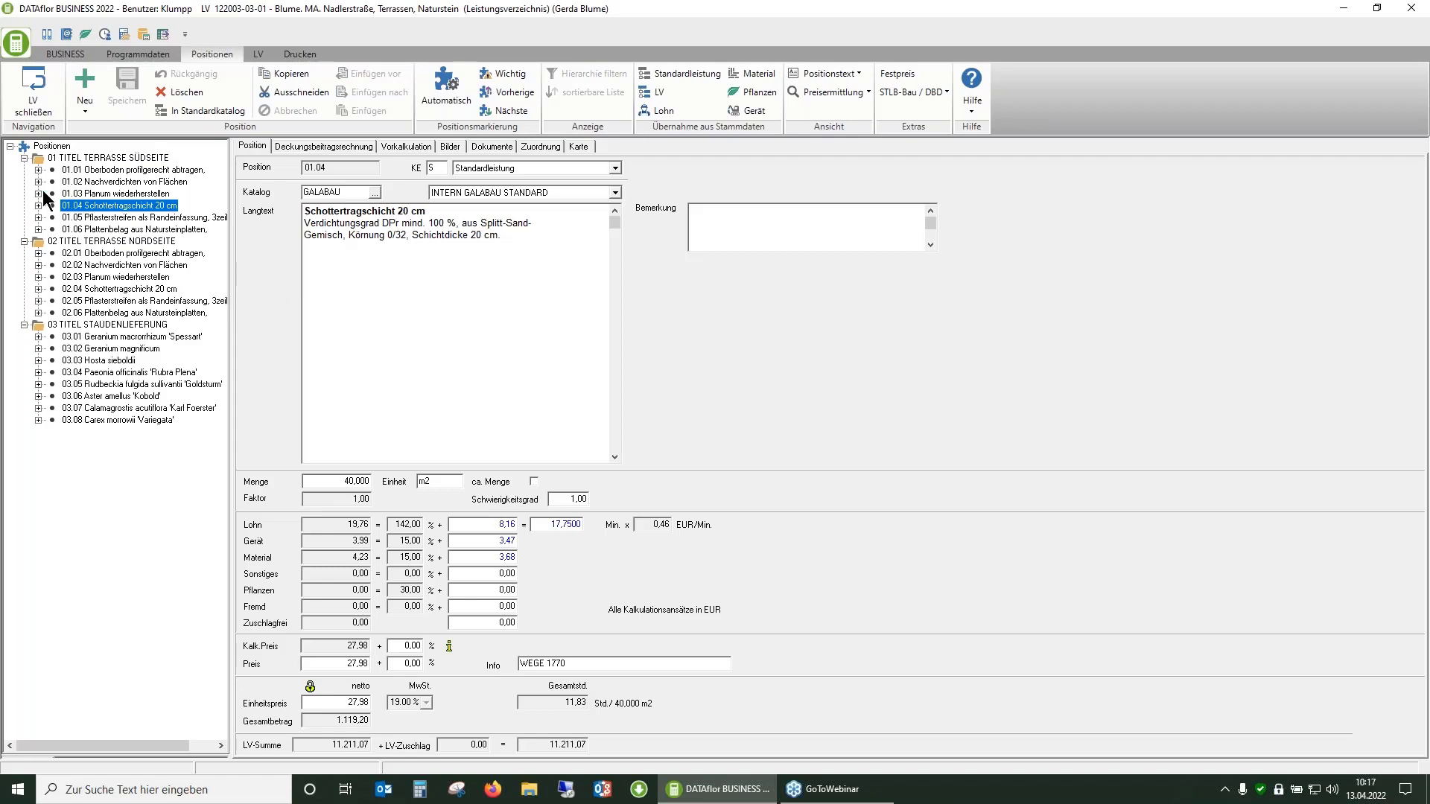
click(60, 145)
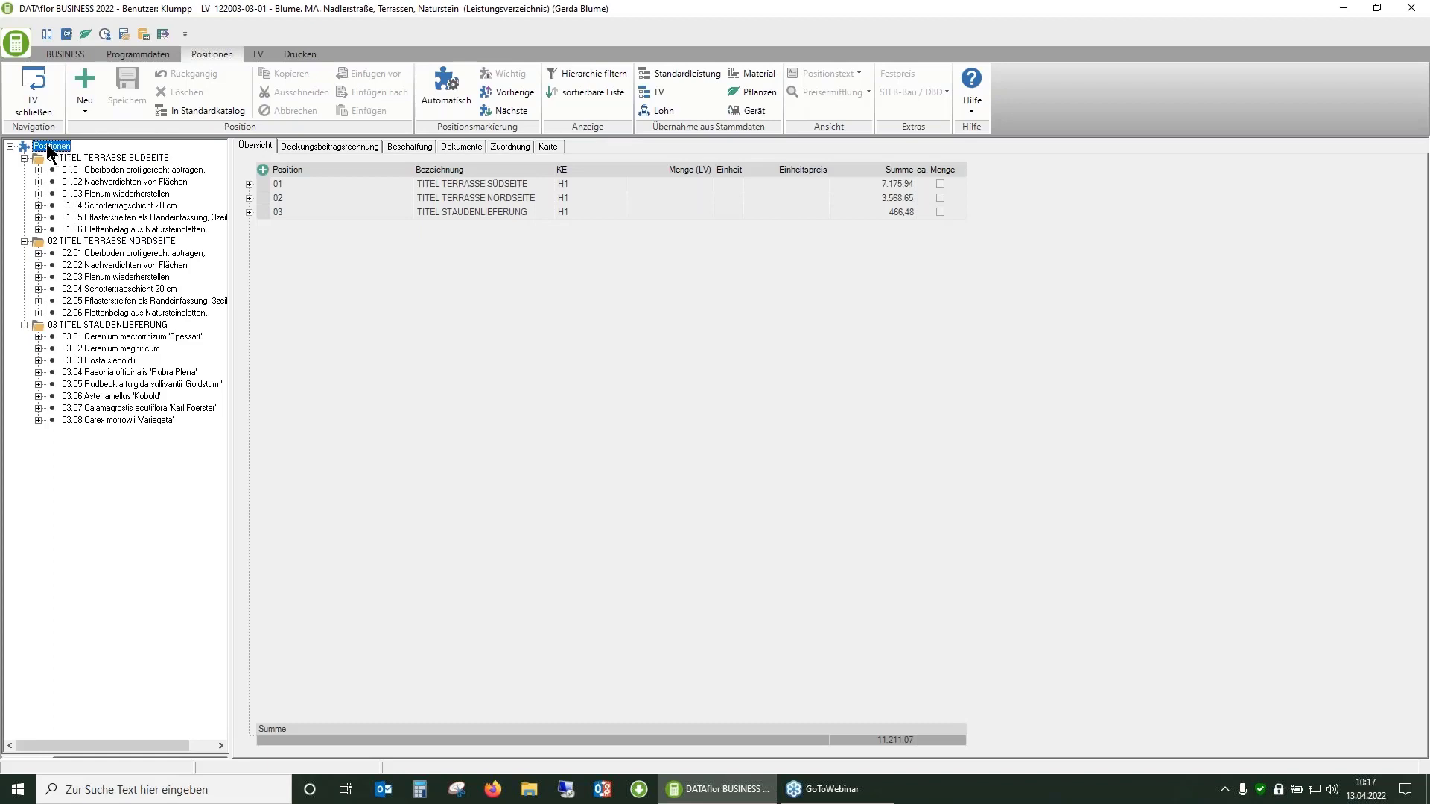
click(411, 147)
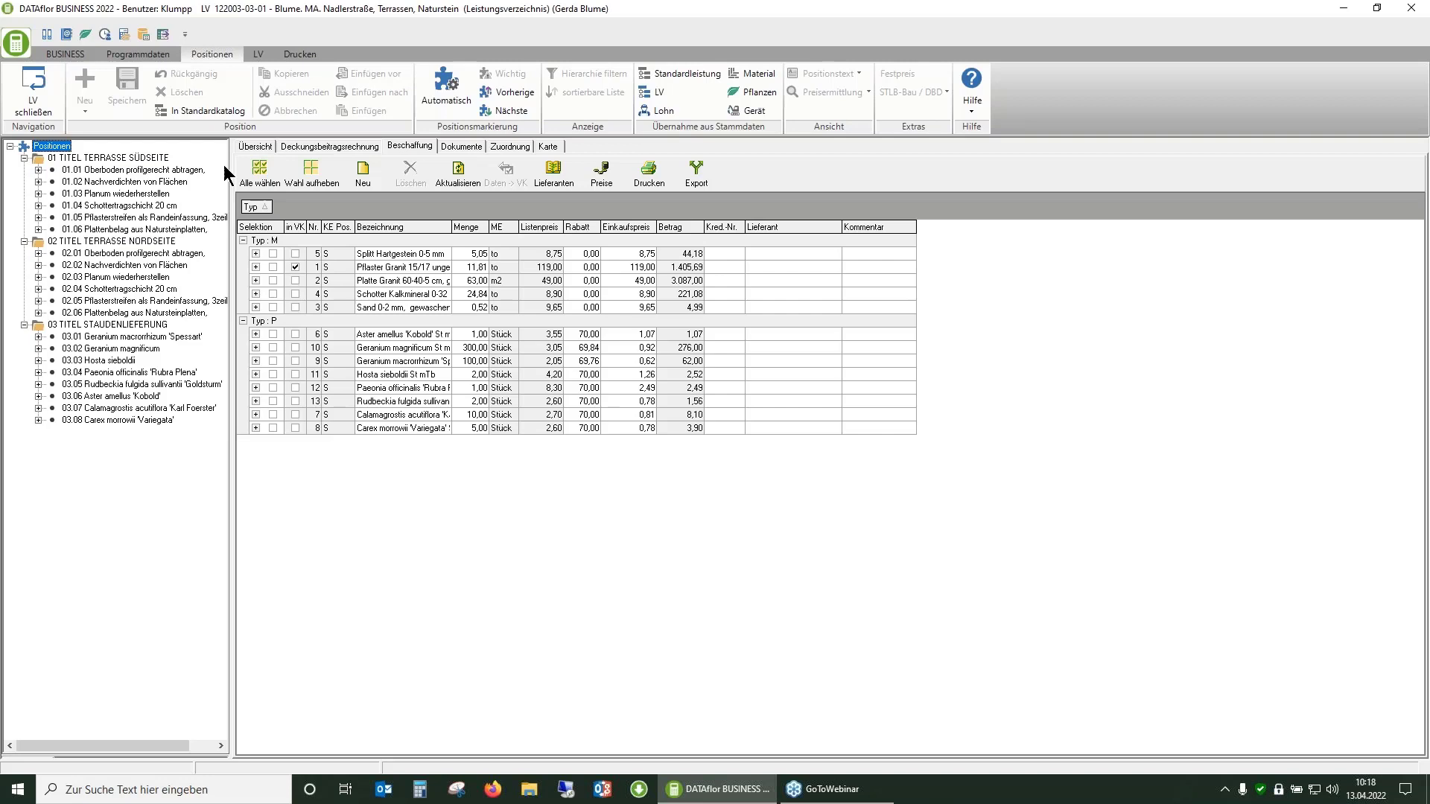
Preview the Materialauszug report for all positions with the Standard variant, then return to the procurement list
click(299, 54)
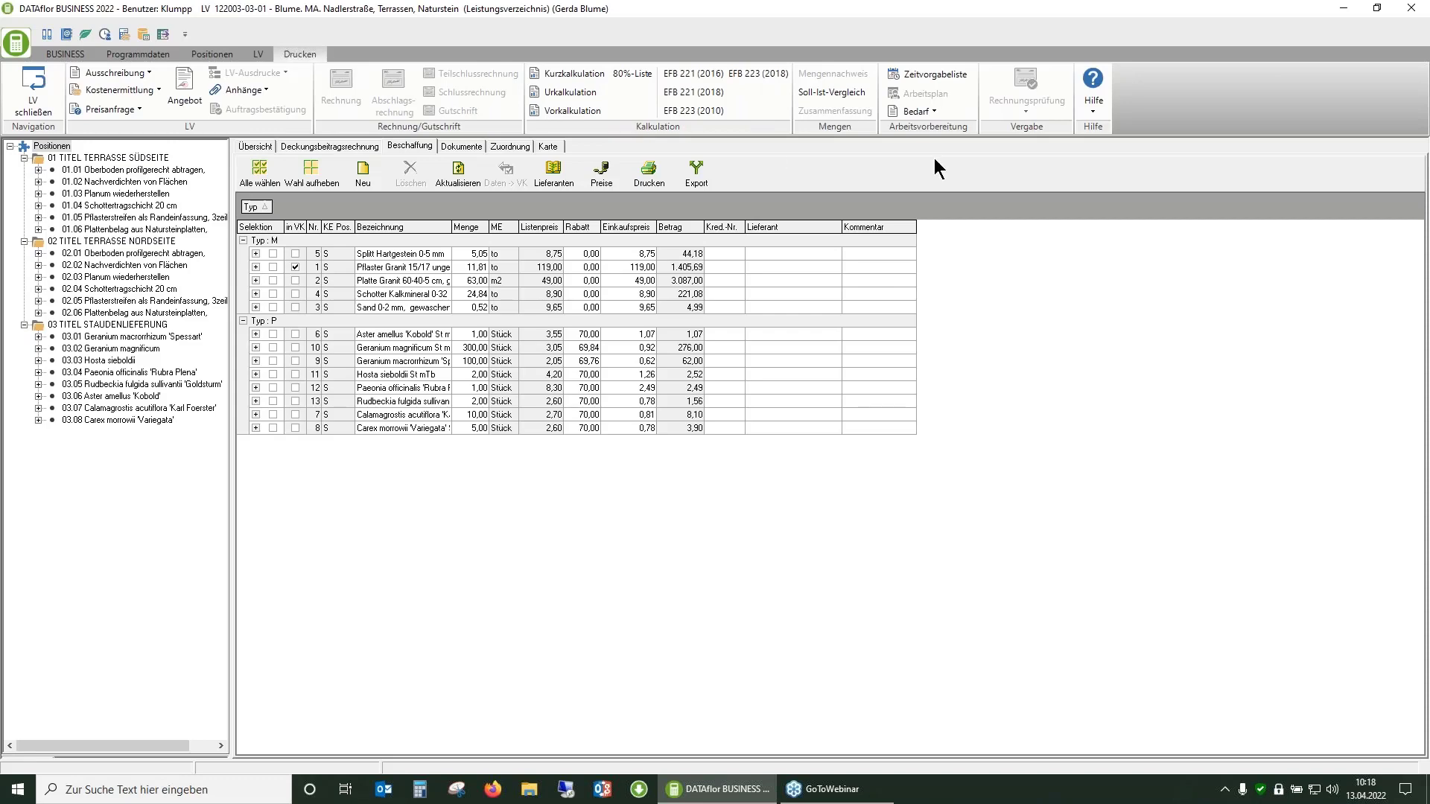
click(918, 112)
click(940, 217)
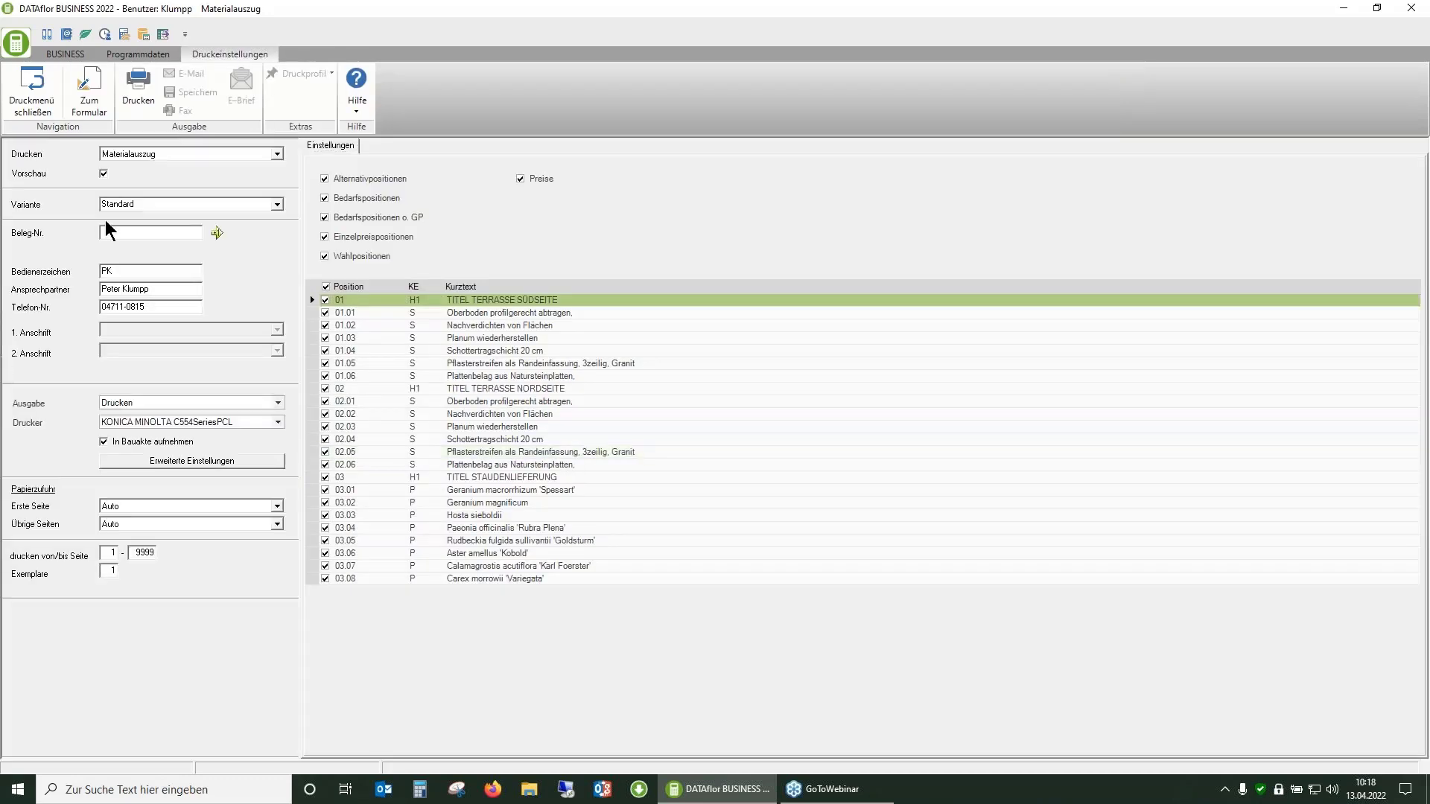
click(138, 88)
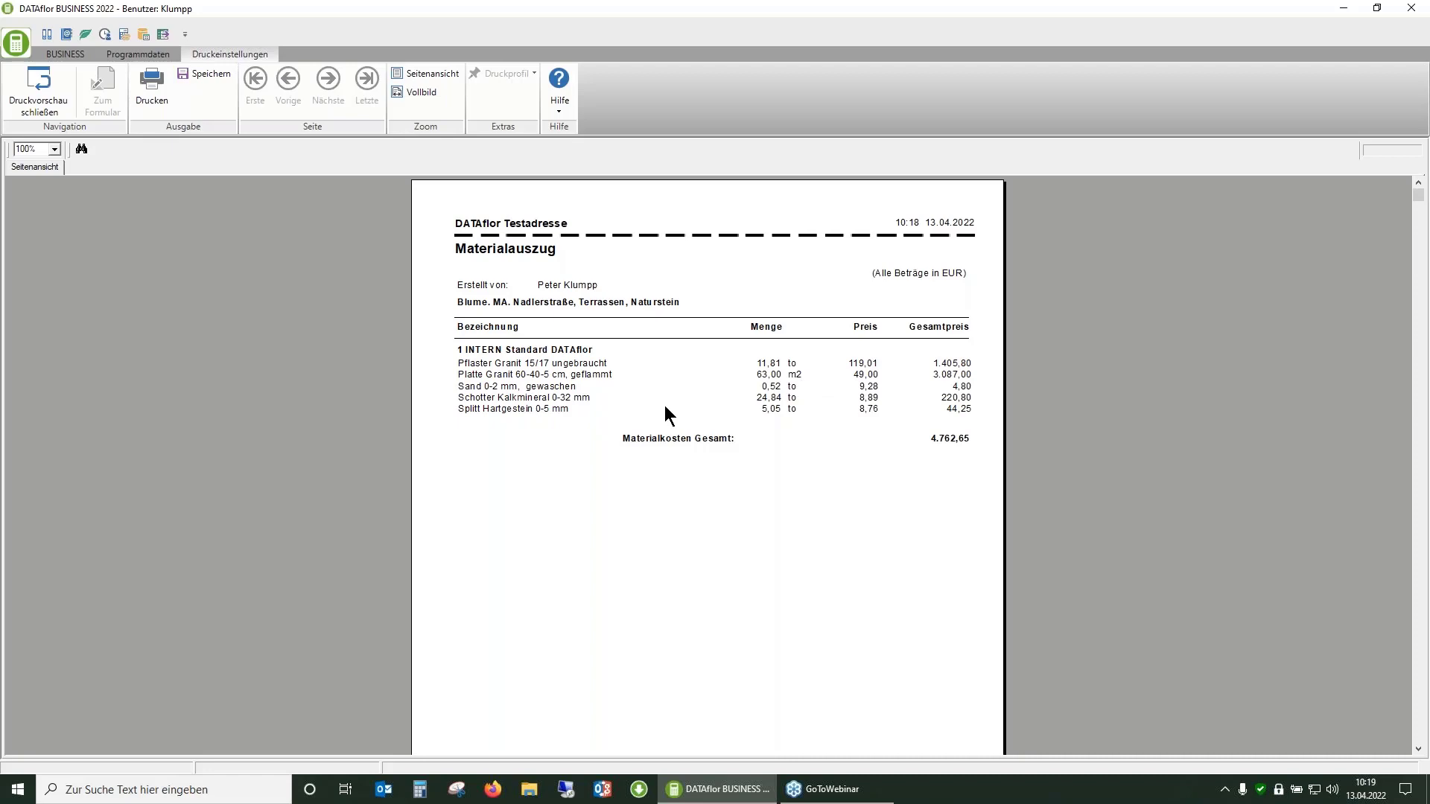
click(37, 93)
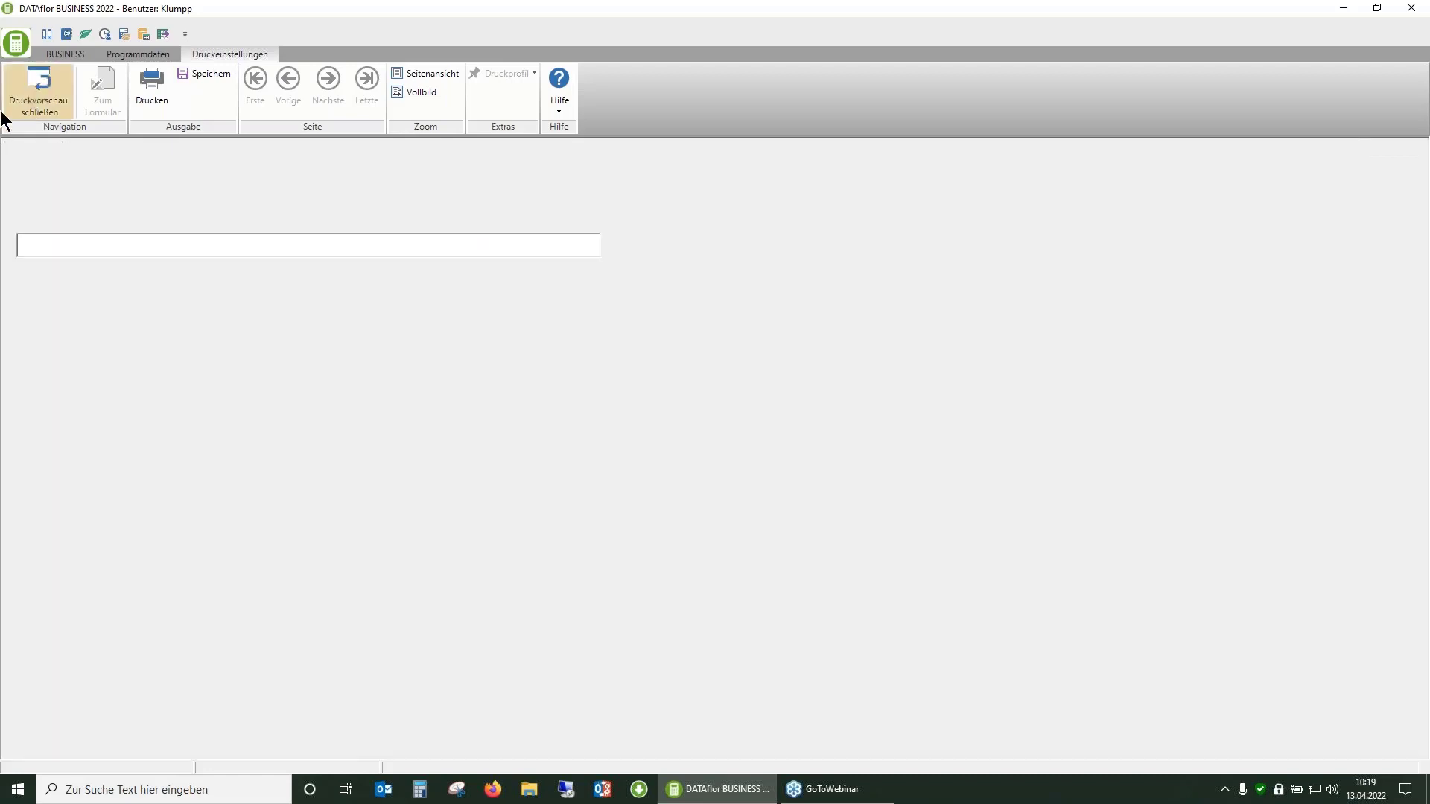
click(32, 93)
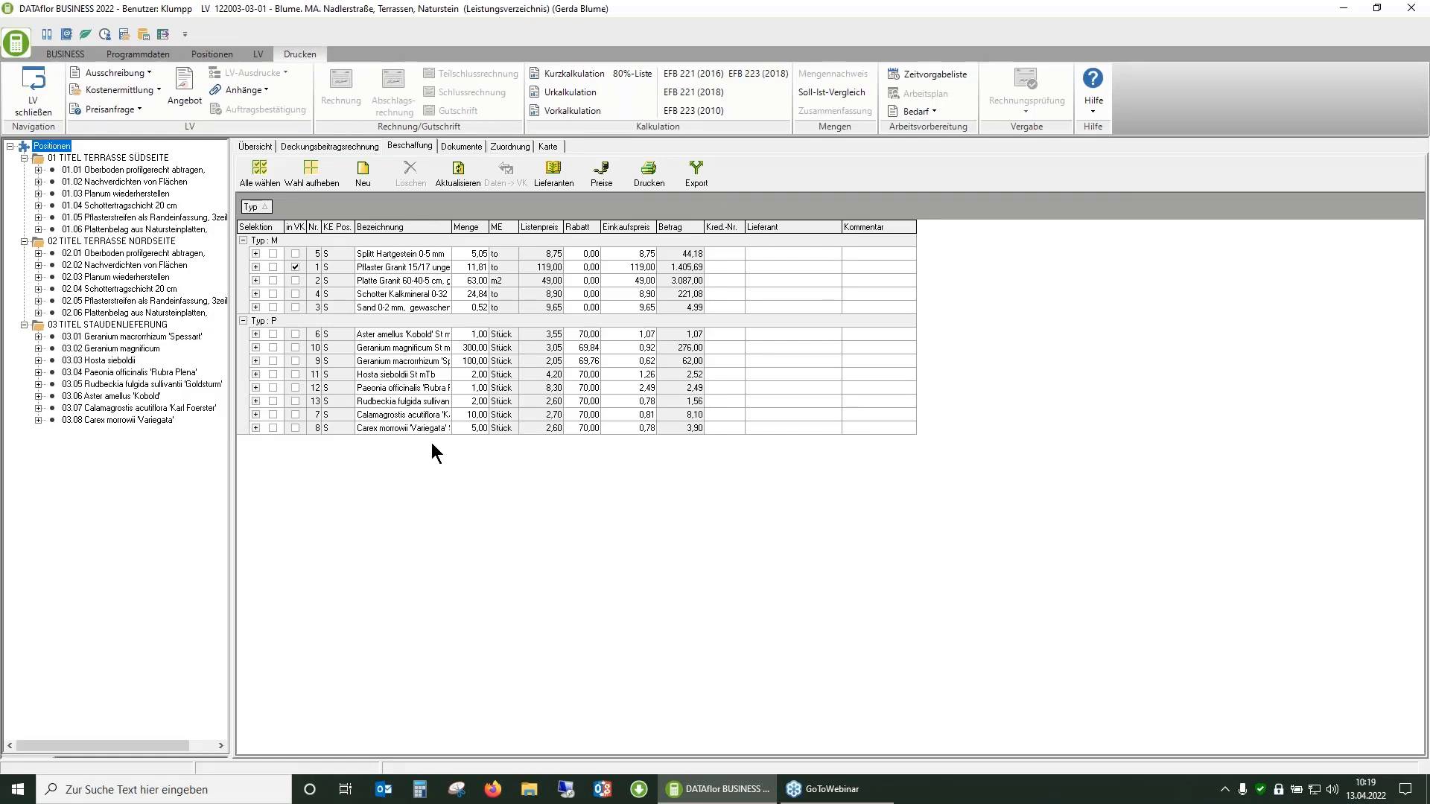
Fit the Bezeichnung column to its contents and check which positions use Splitt Hartgestein 0-5 mm
double_click(450, 226)
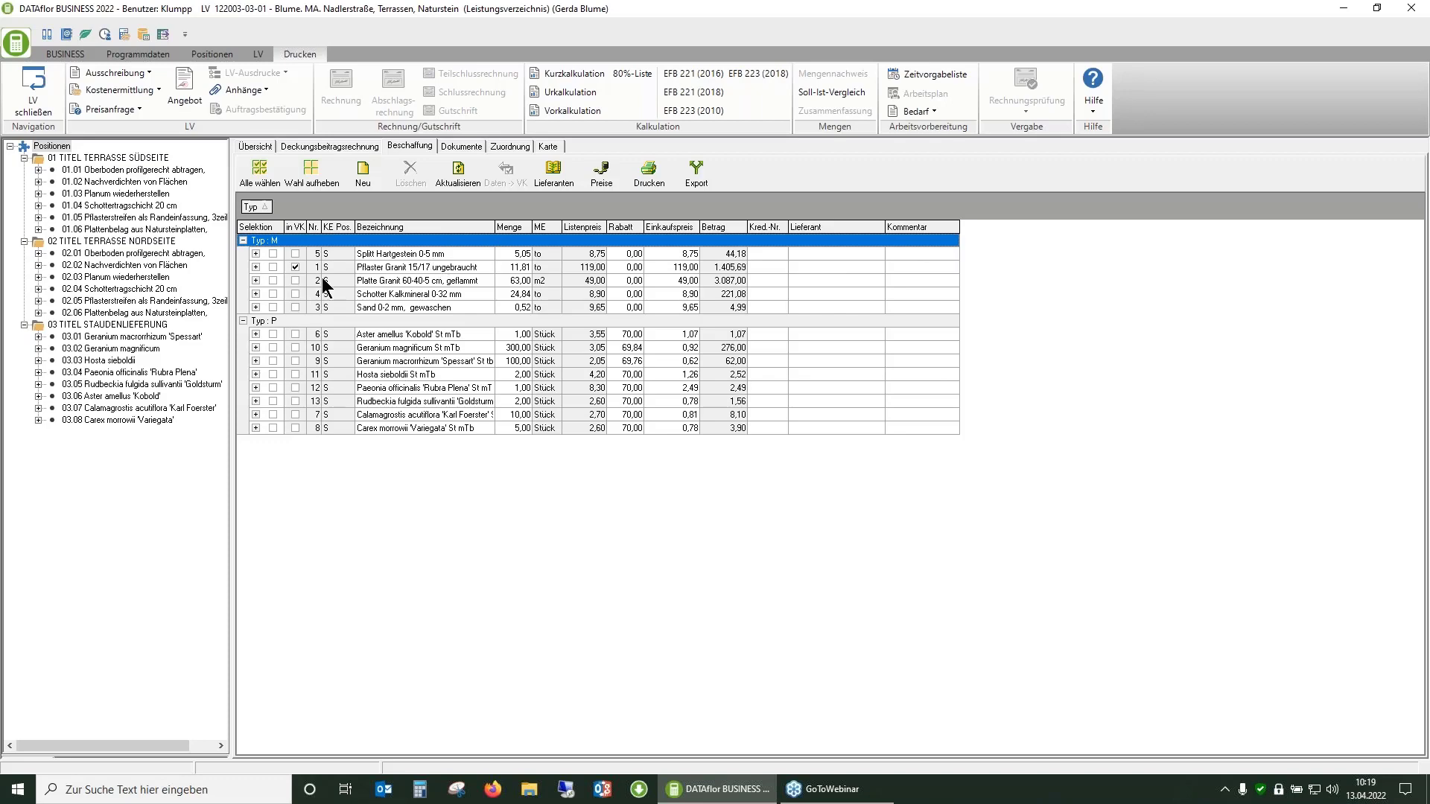
click(256, 253)
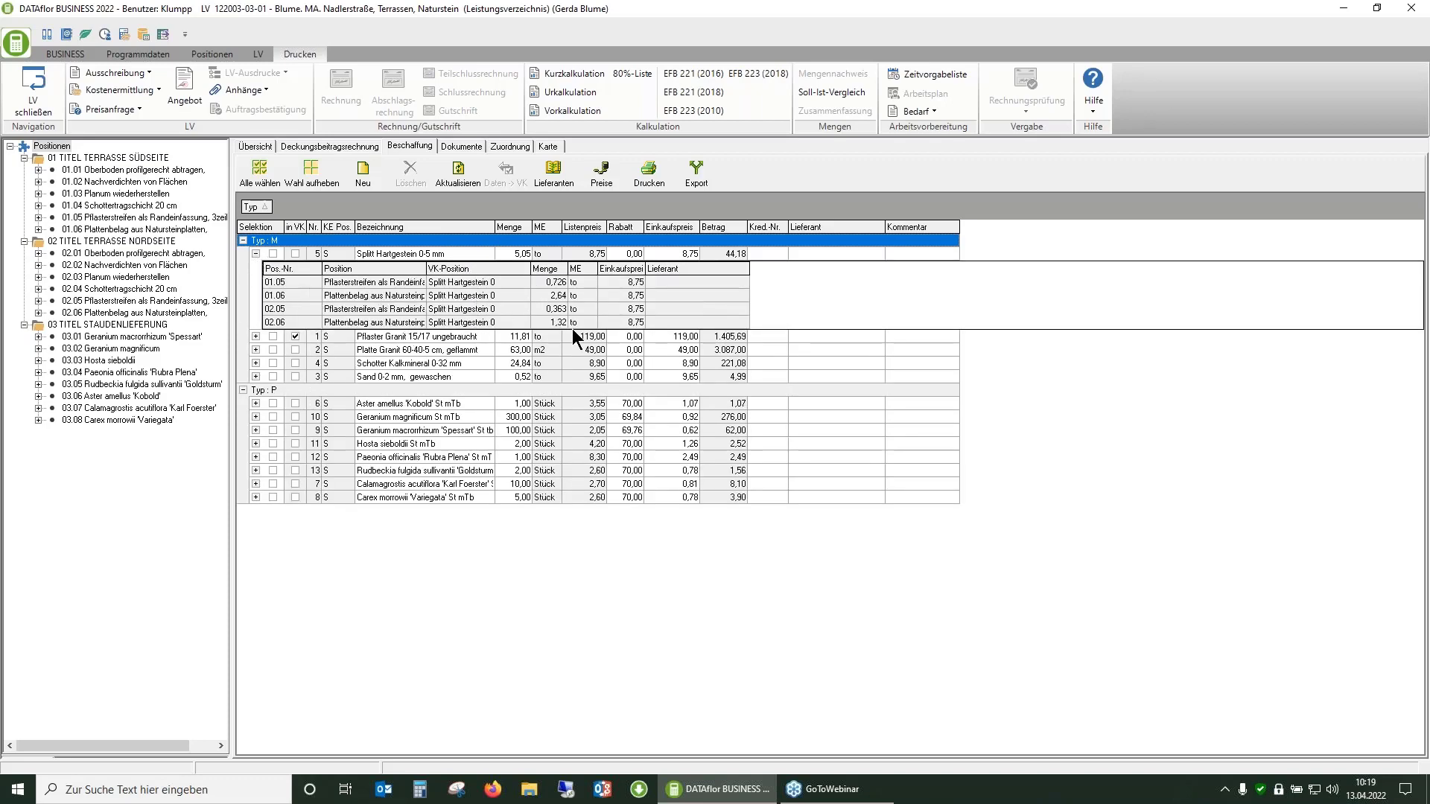
click(255, 254)
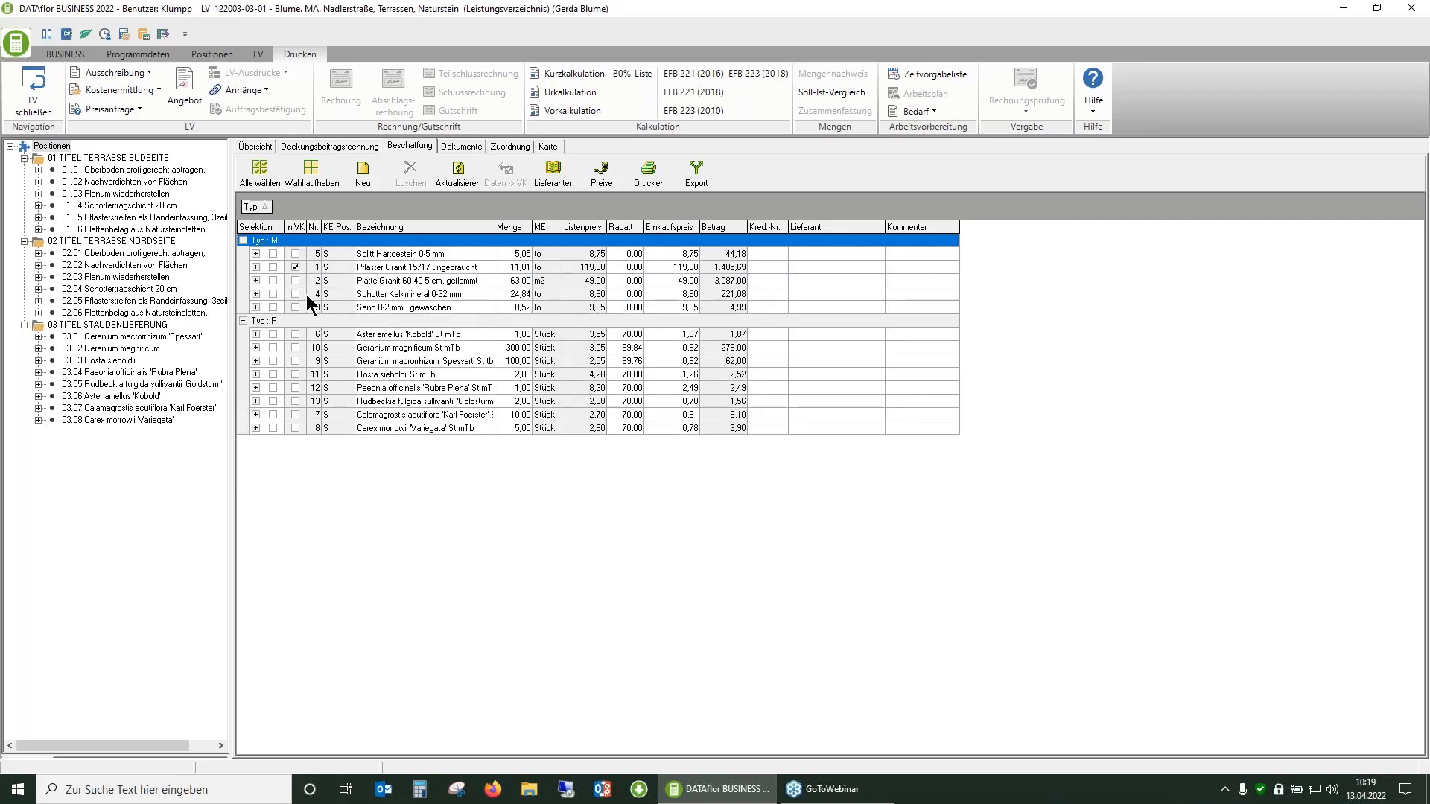
Check which positions use Sand 0-2 mm, gewaschen and Platte Granit 60-40-5 cm, collapsing each breakdown
click(255, 306)
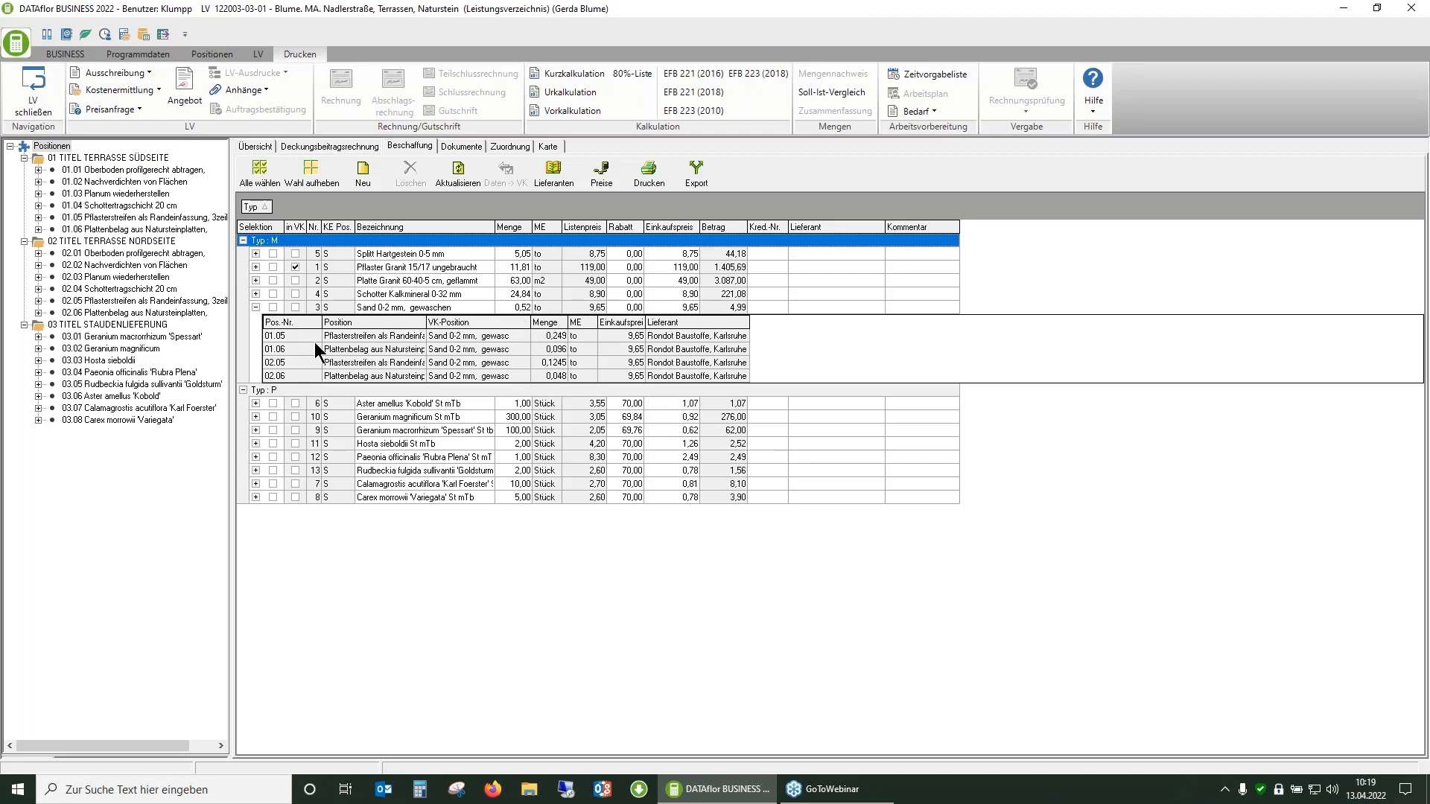
click(256, 306)
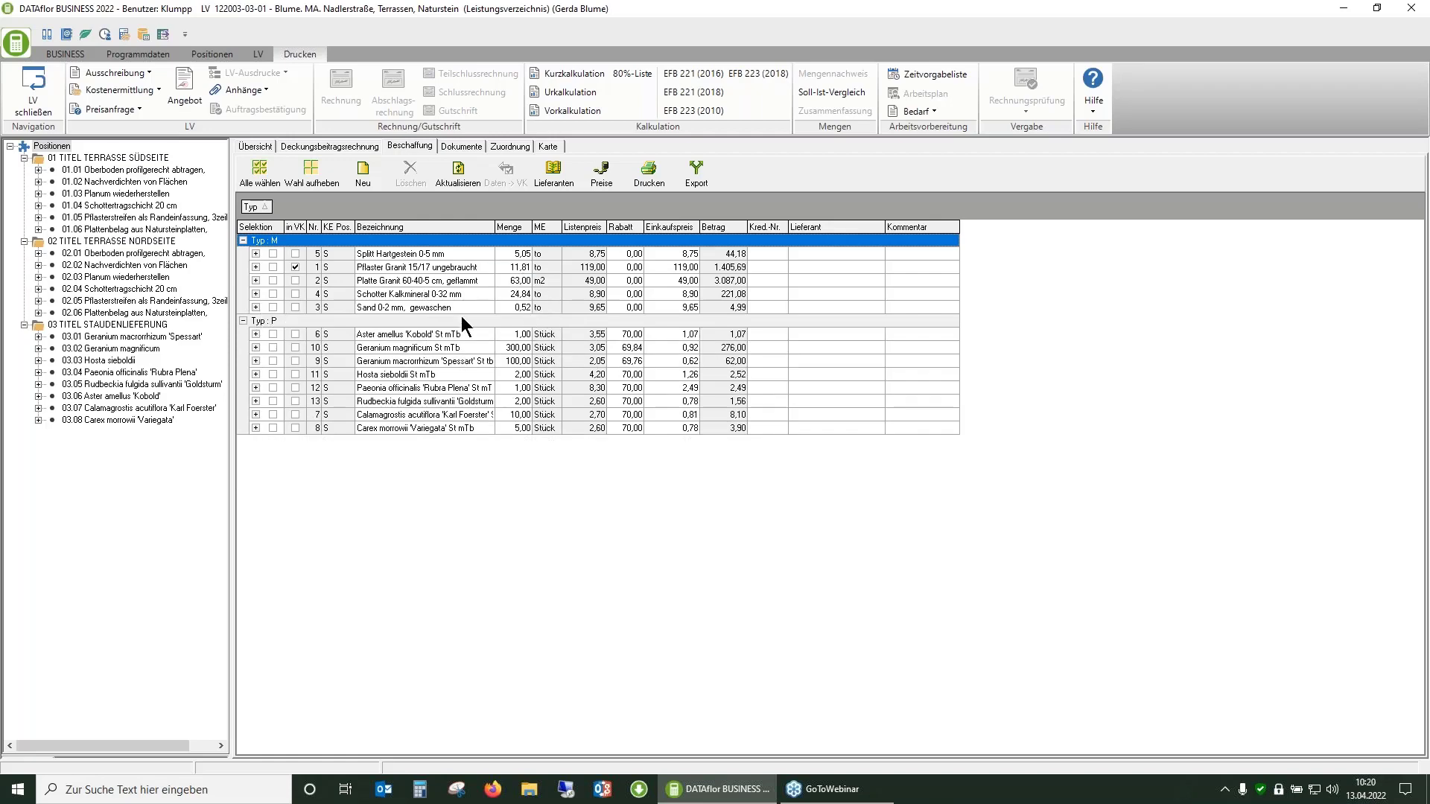
click(255, 280)
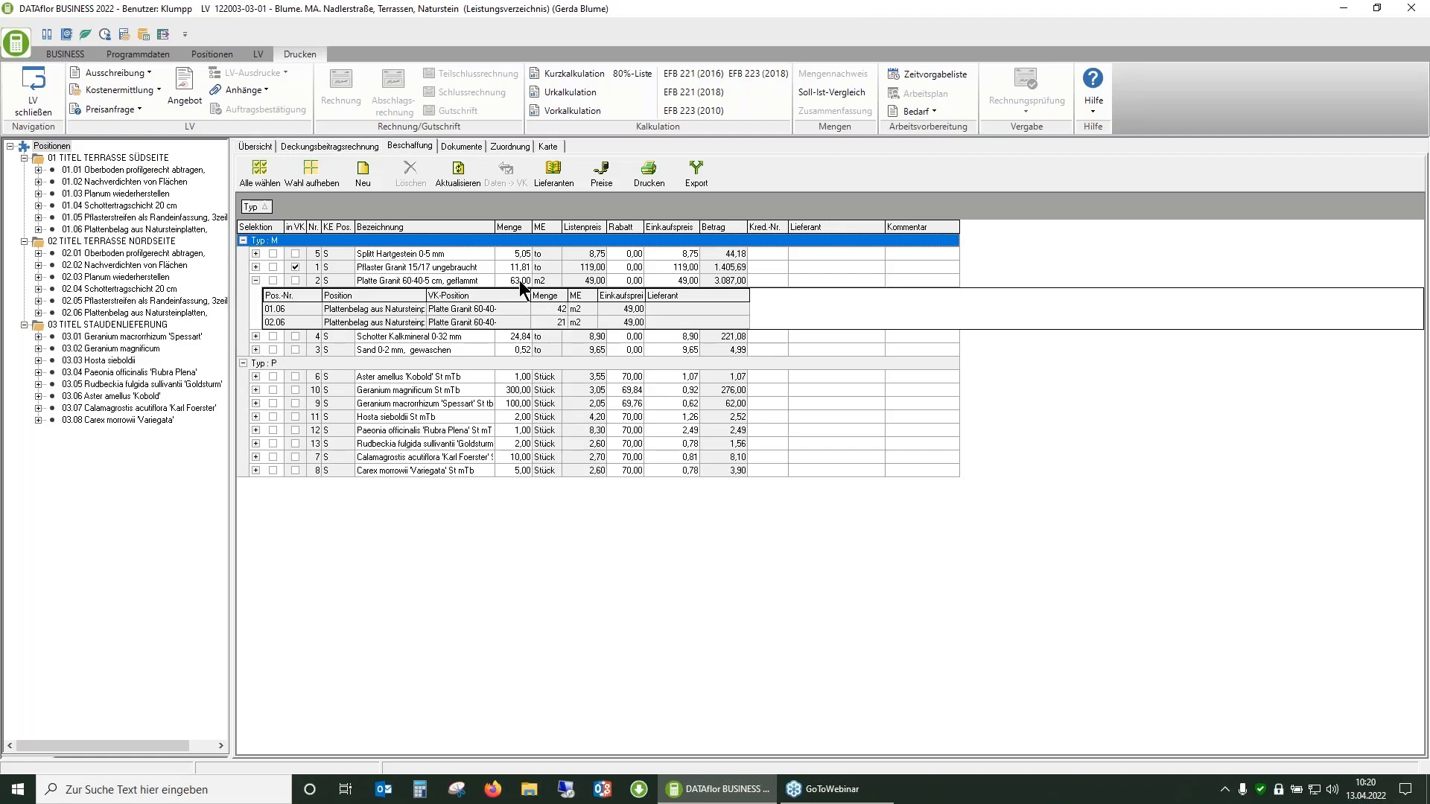
click(256, 280)
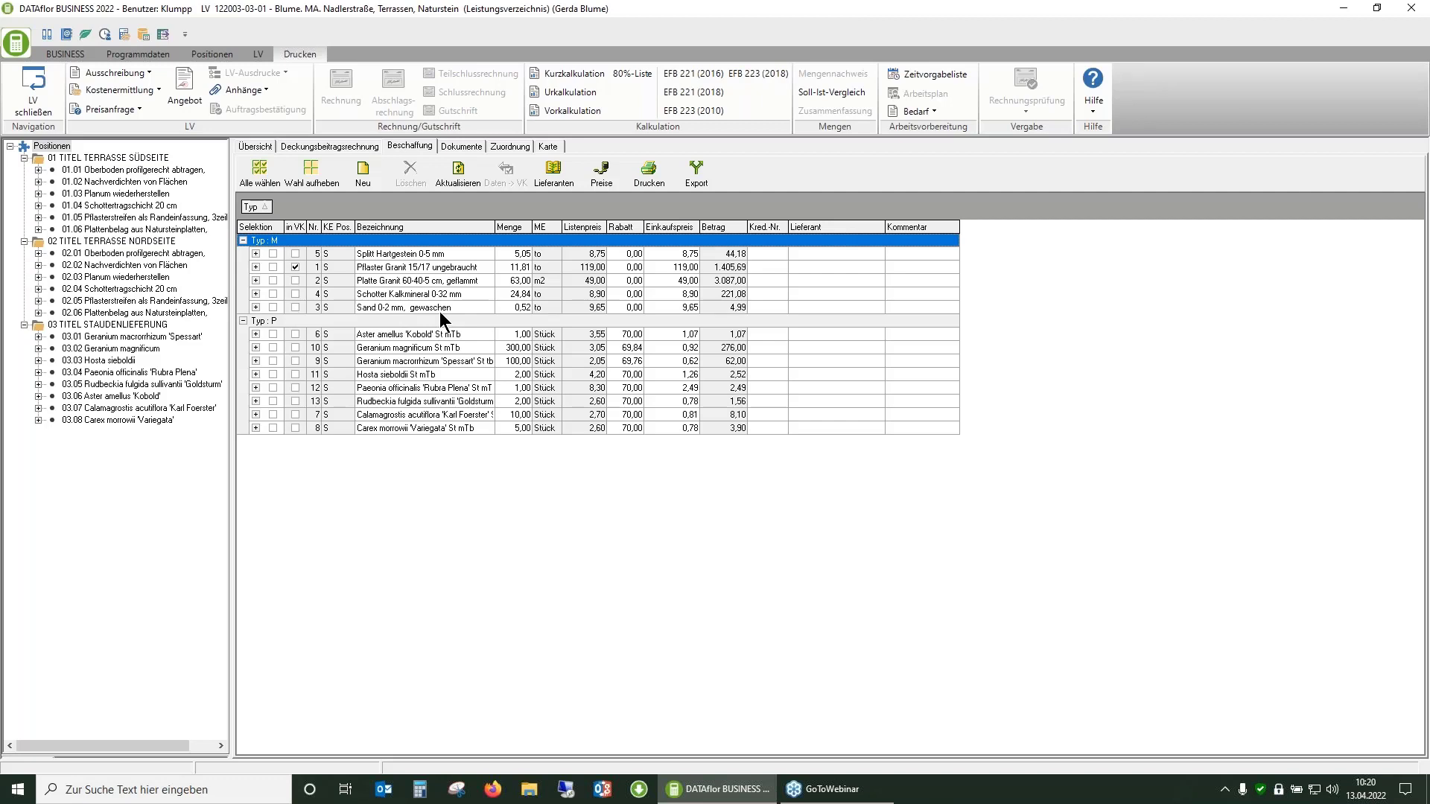
click(256, 307)
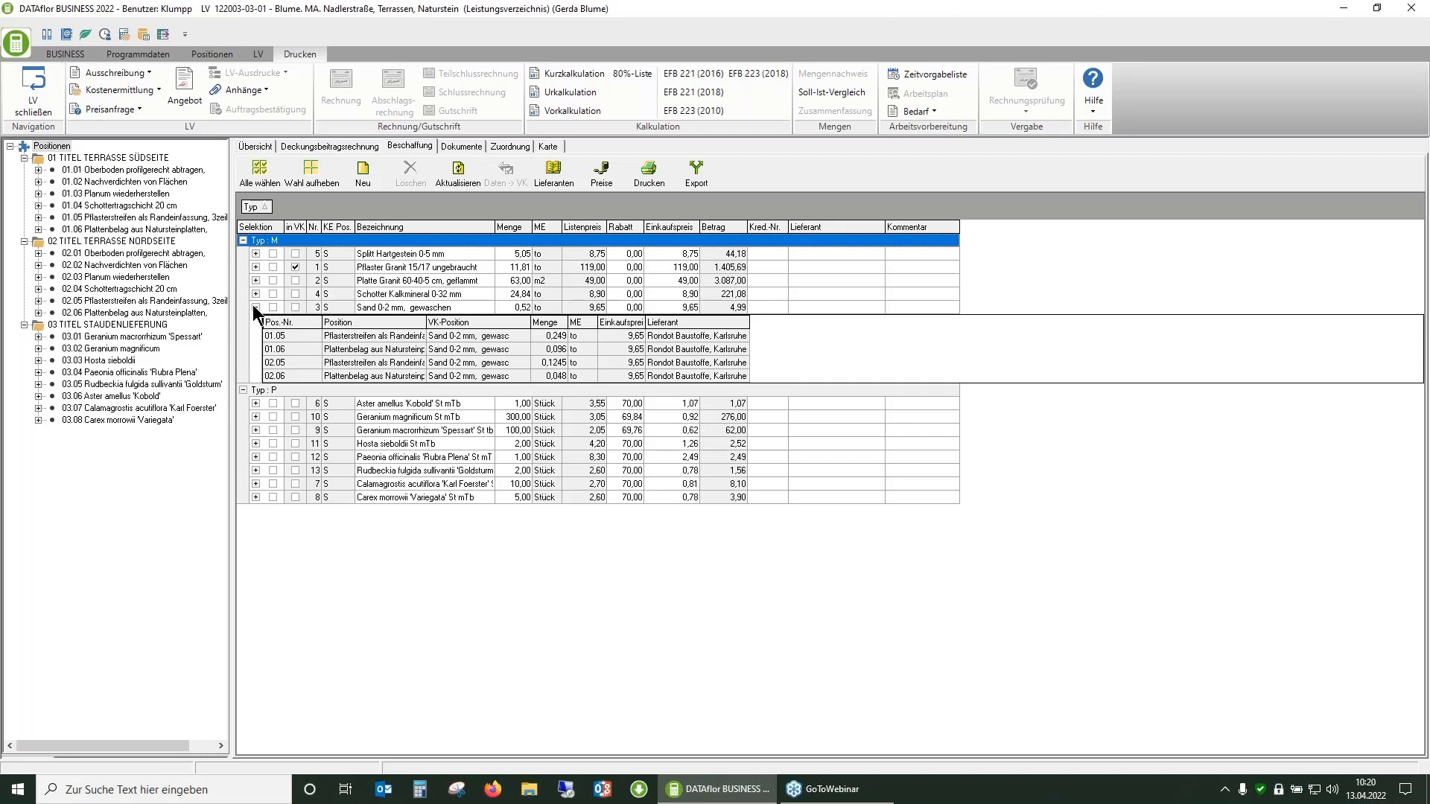
click(255, 307)
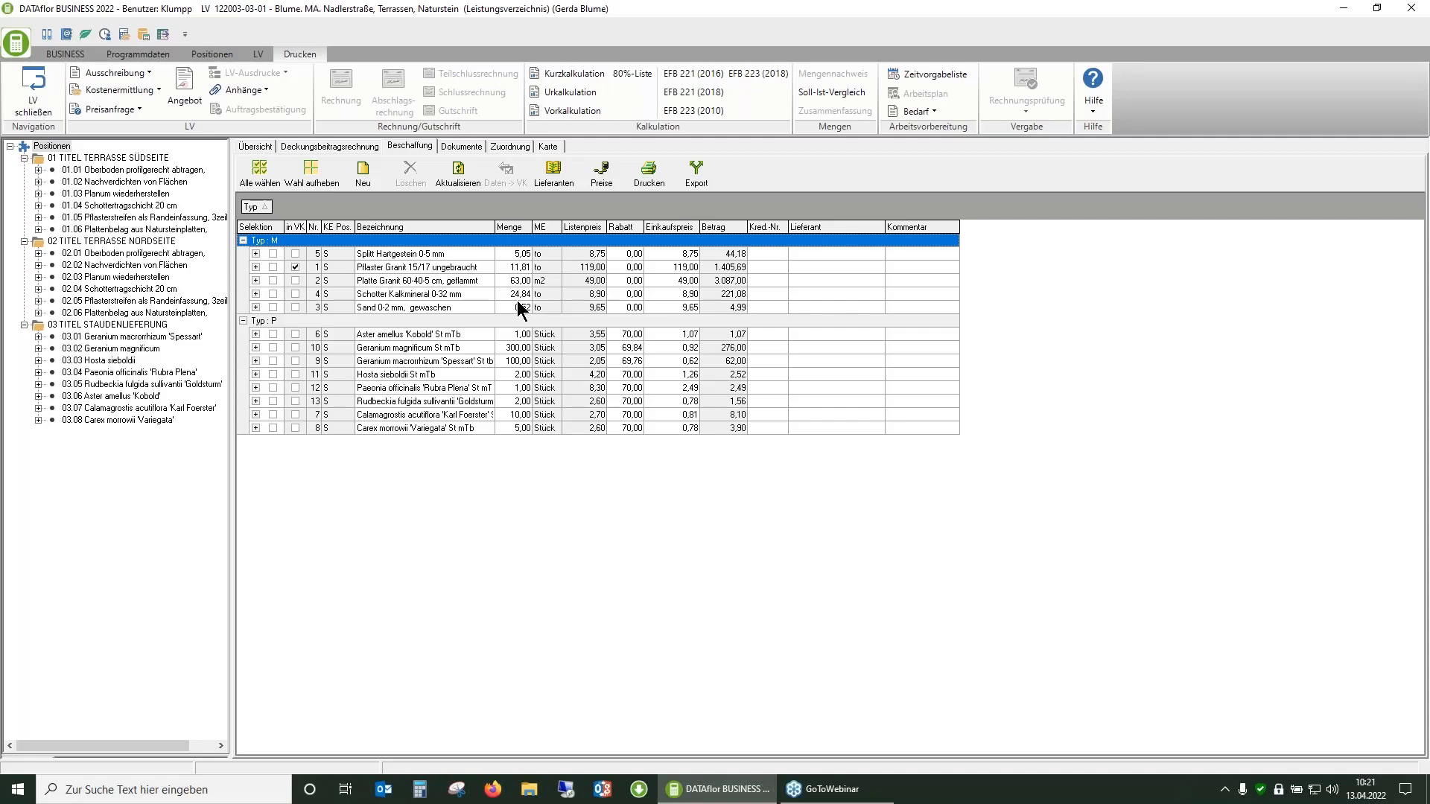
Set the Einkaufspreis of Schotter Kalkmineral 0-32 mm to 8,00 and assign Fest & Hart KG, Karlsruhe as its supplier
click(689, 293)
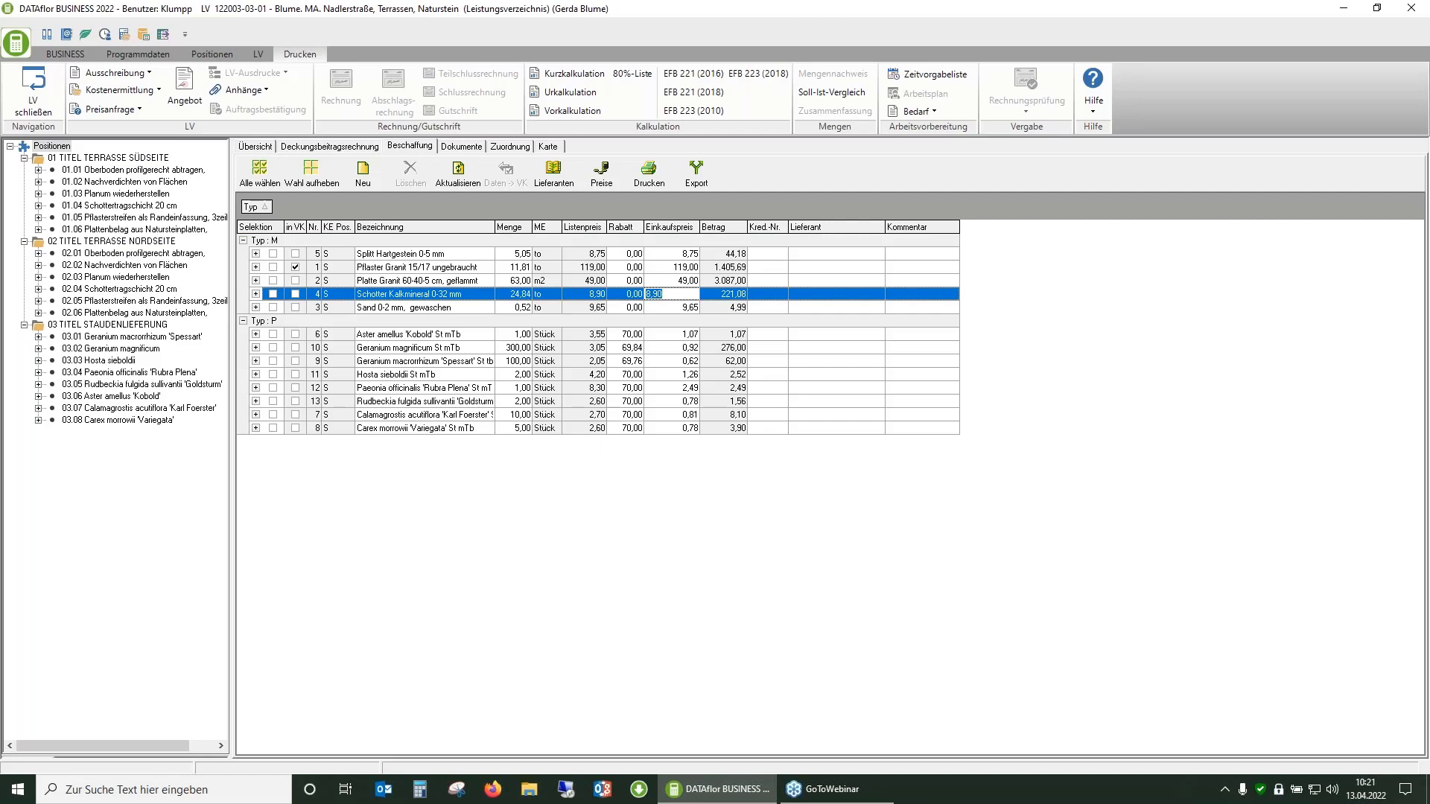
text(8)
key(Return)
click(814, 295)
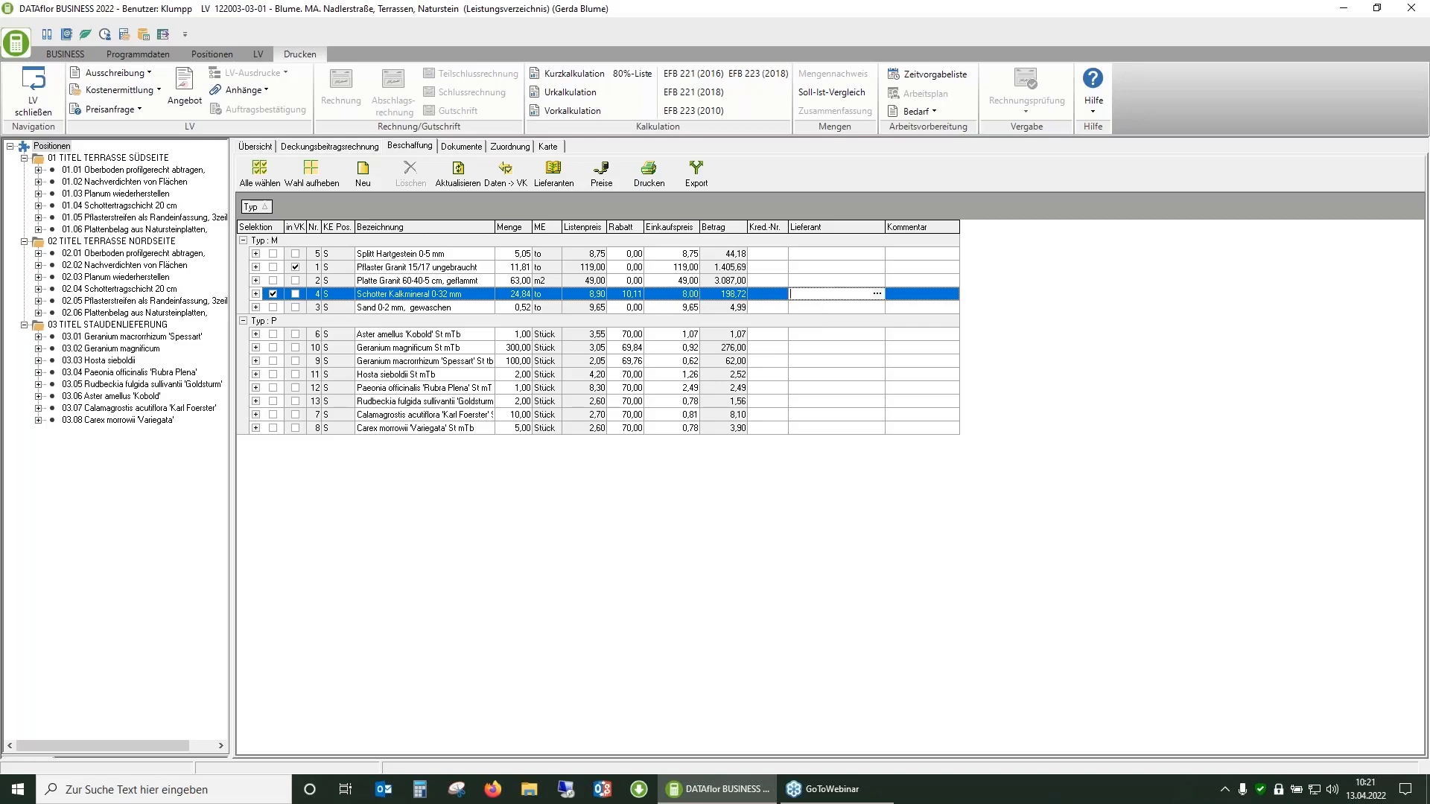
click(877, 293)
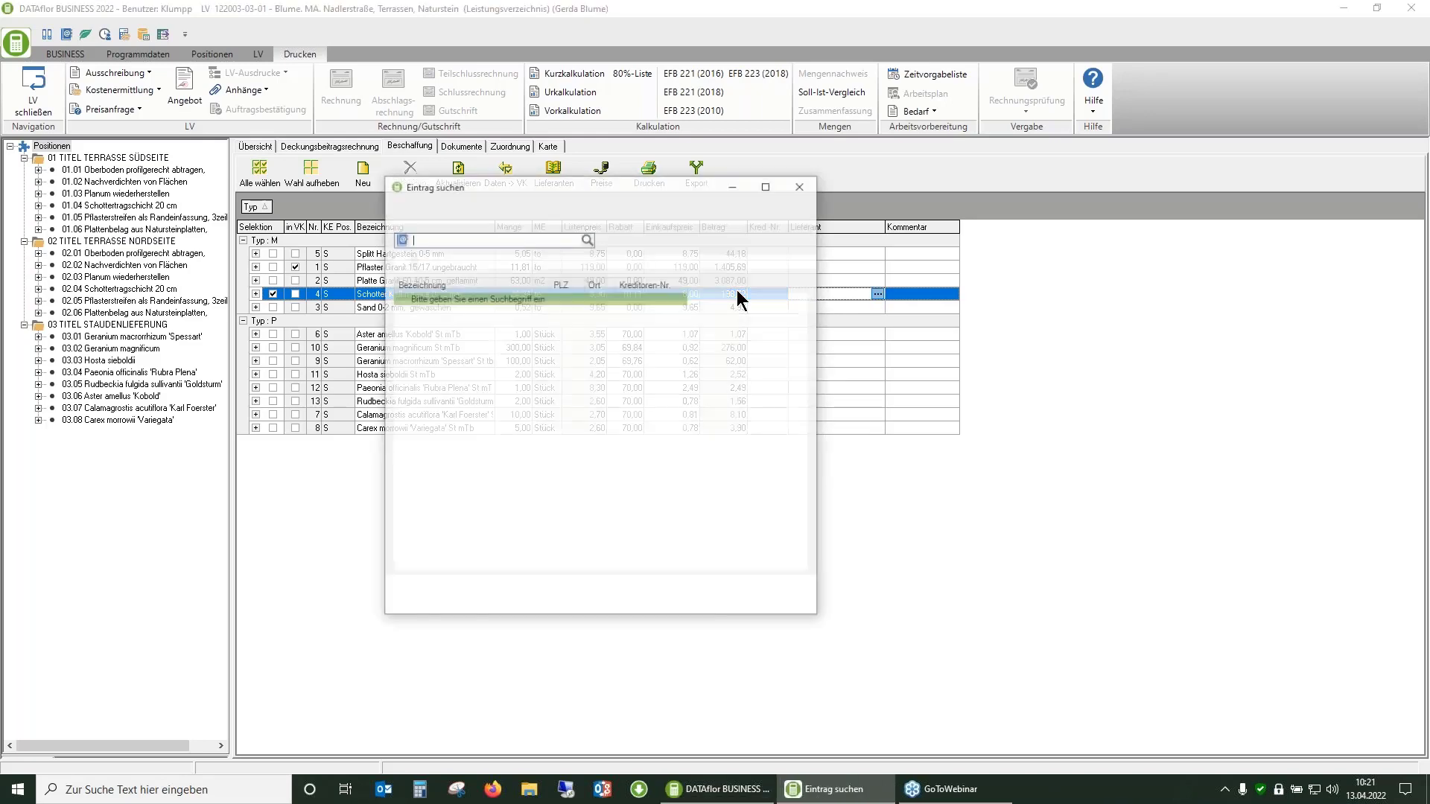
text(fest)
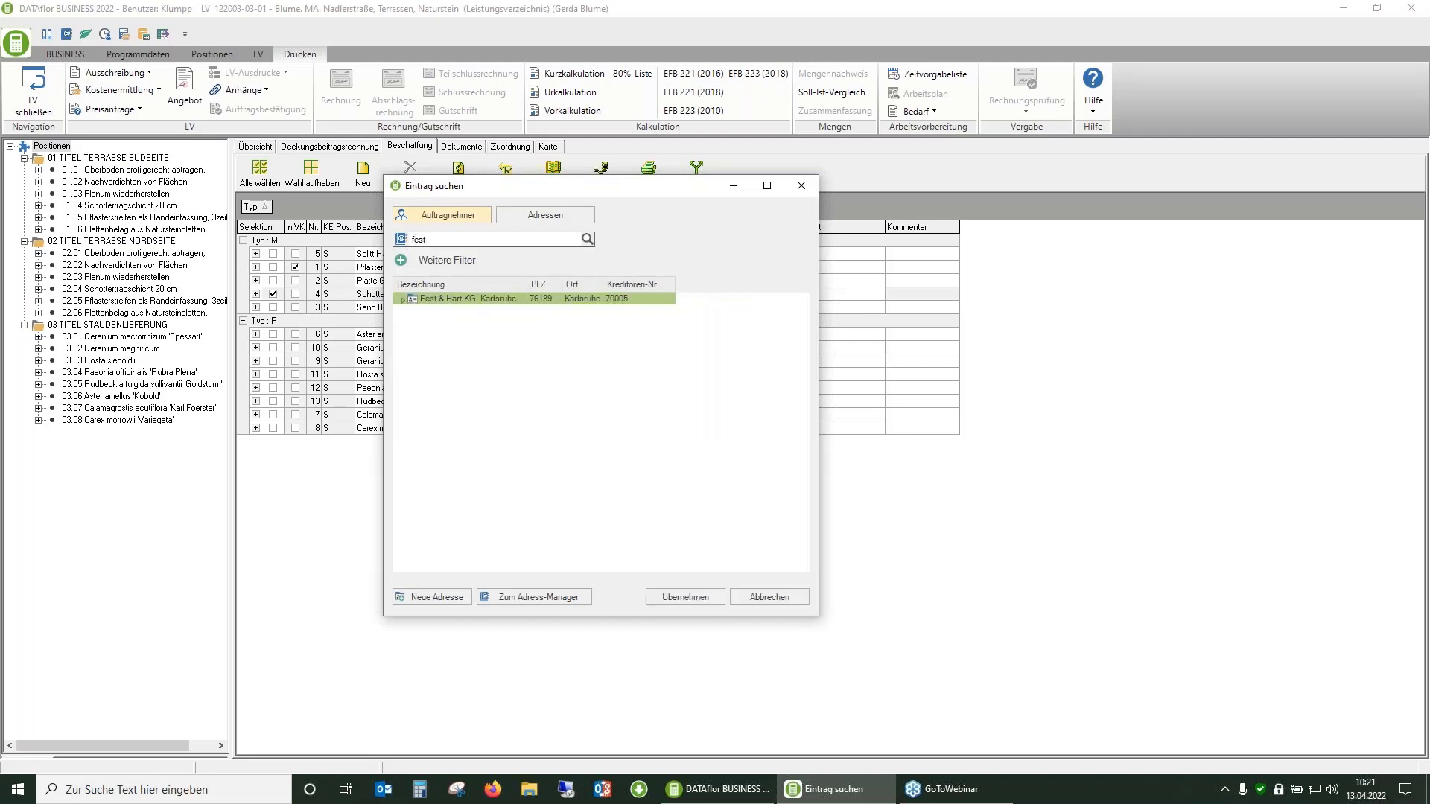
double_click(488, 298)
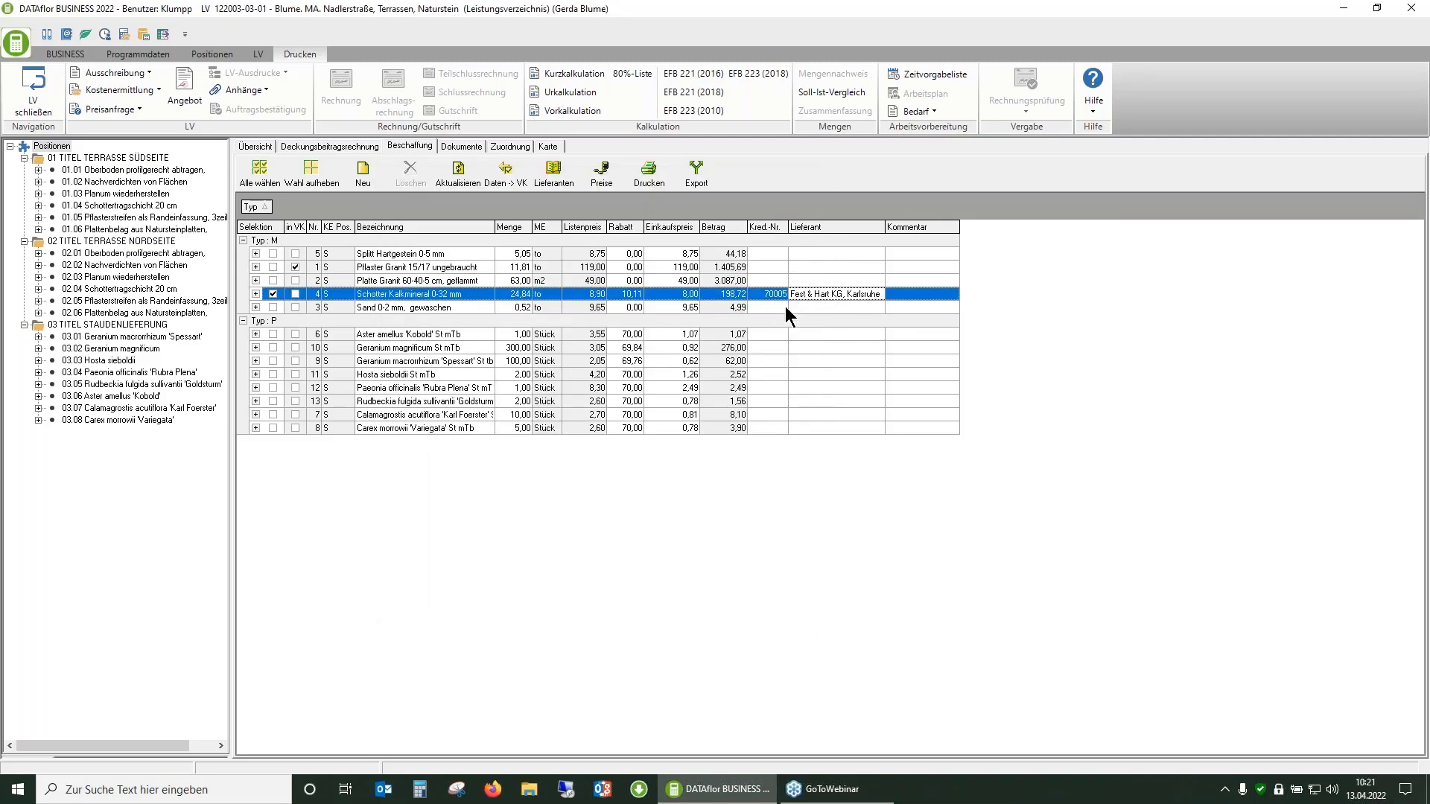
Add a comment to Schotter Kalkmineral 0-32 mm noting the phone call with the supplier's contact and the date 13.04.2023
click(909, 297)
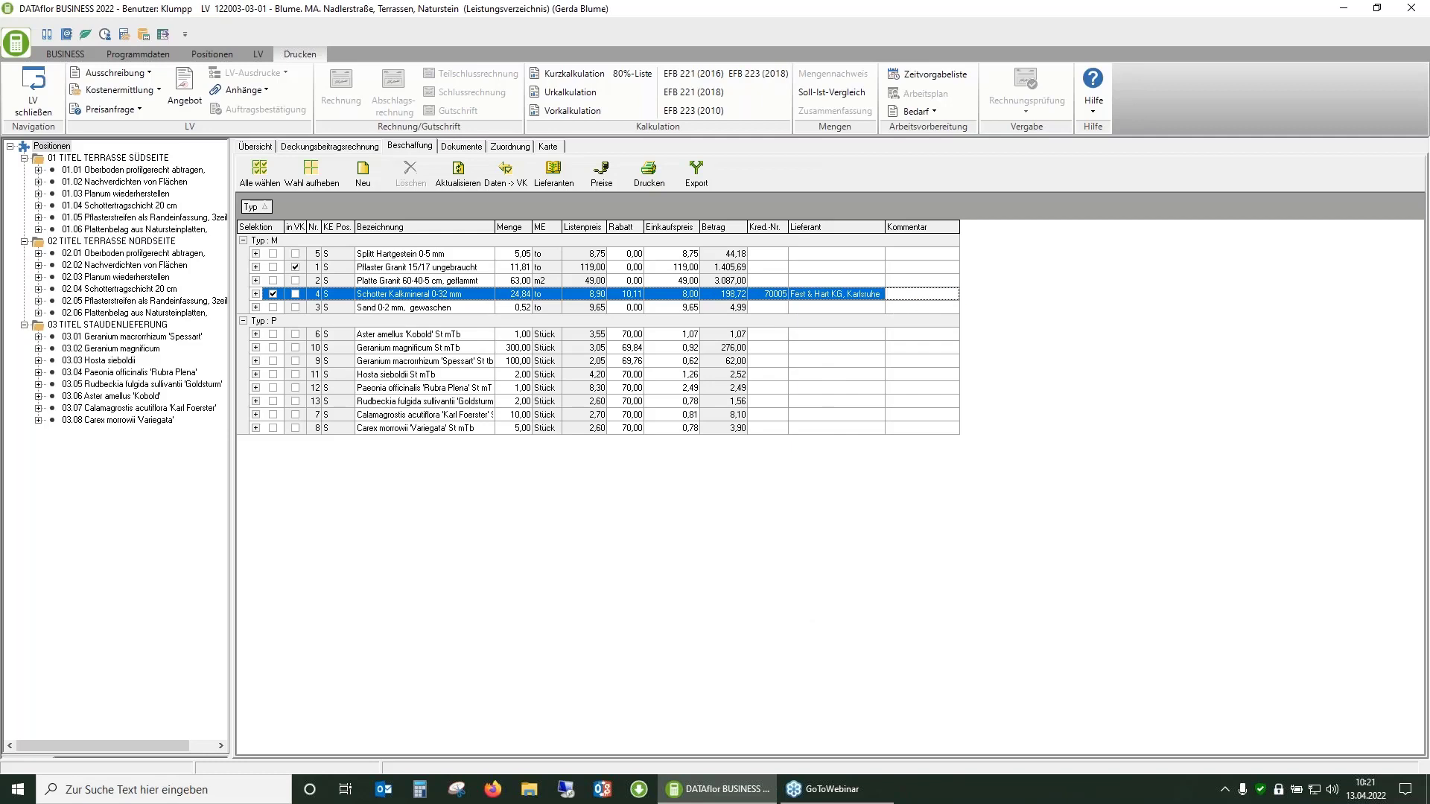
text(Te)
text(l mi)
text(t Herr M)
text(ülle)
text(r 13.04)
text(.2023)
Transfer only the selected article's data to the Vorkalkulation, adjusting Angebotspreise/Auftragspreise and setting the price type to Preisvereinbarung (PV)
click(506, 175)
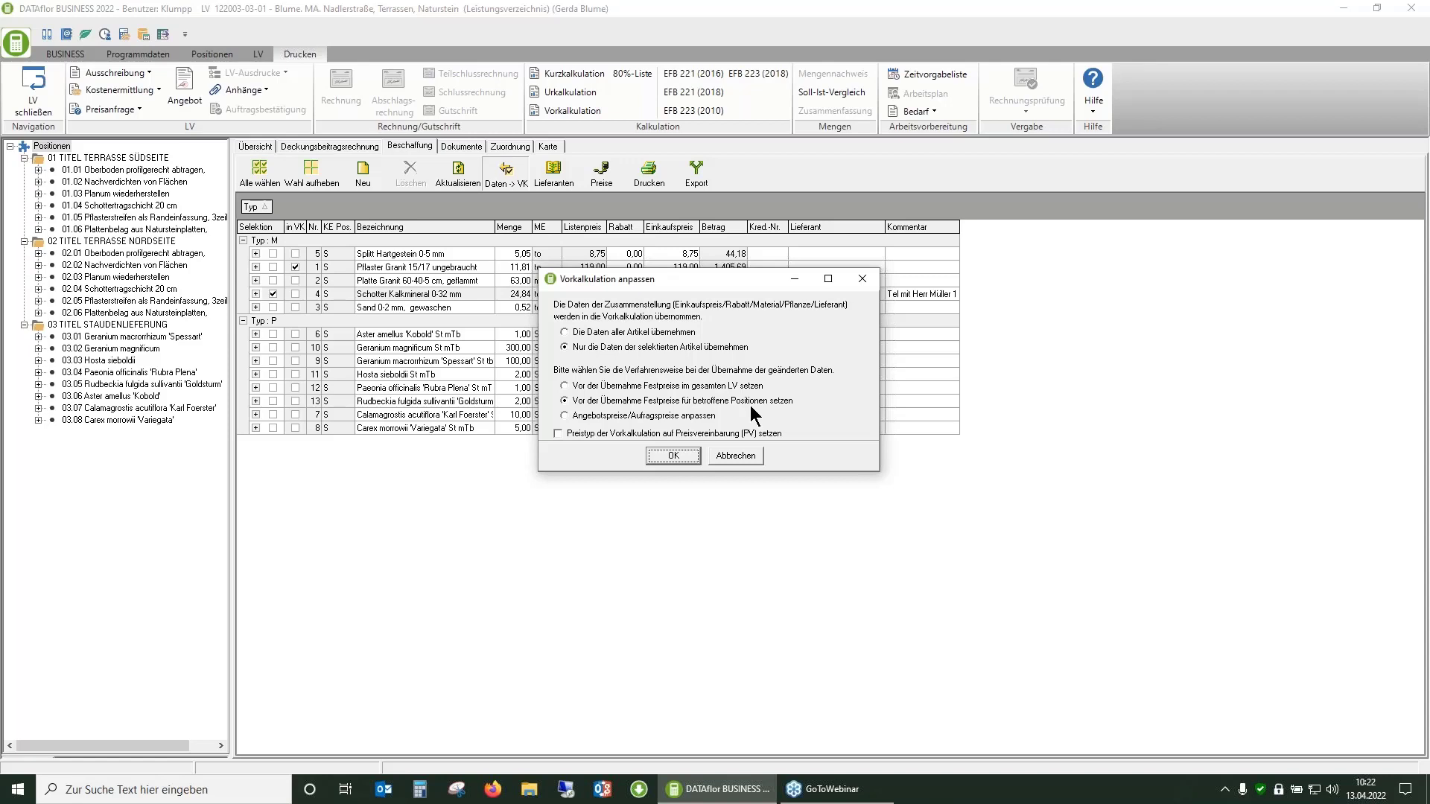
click(689, 417)
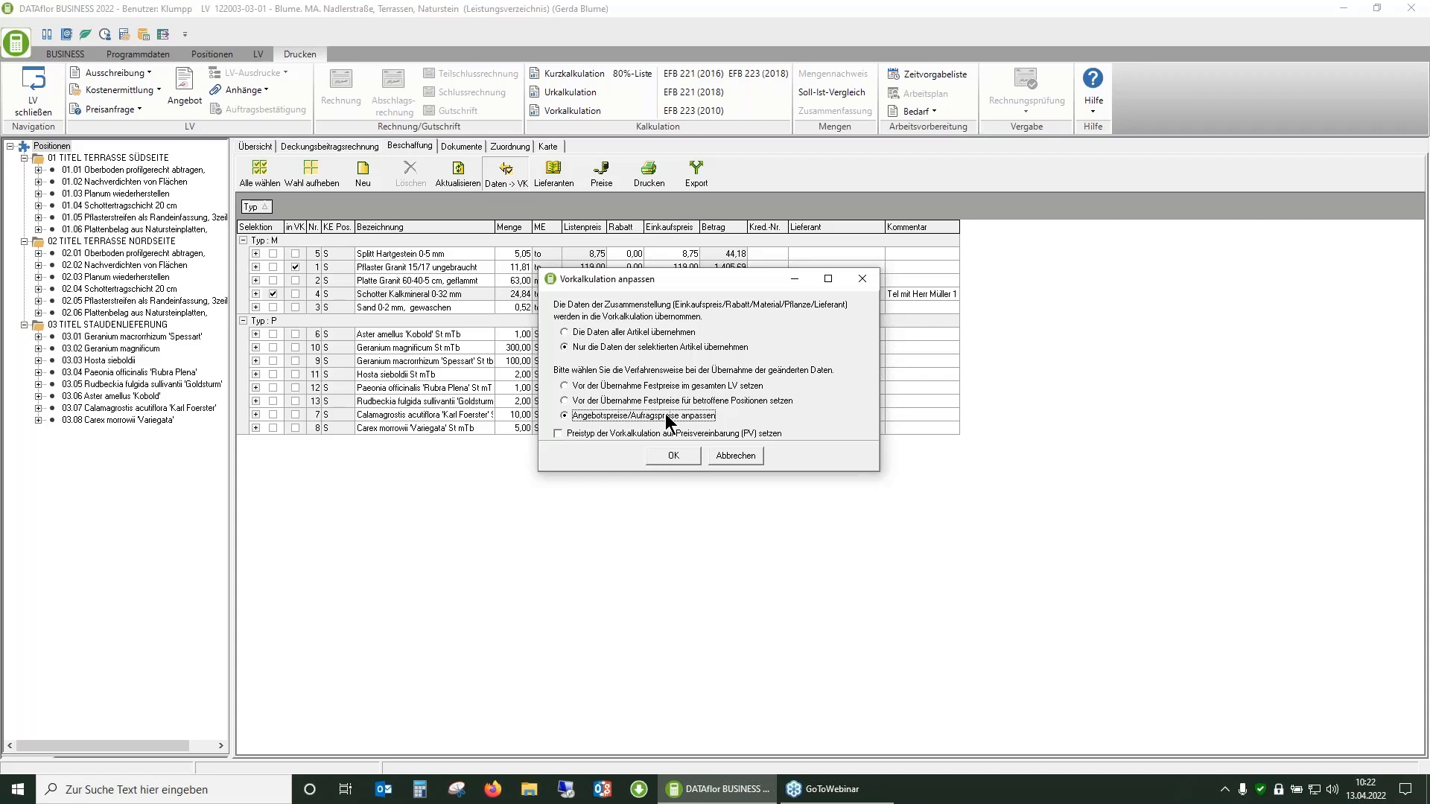
click(662, 434)
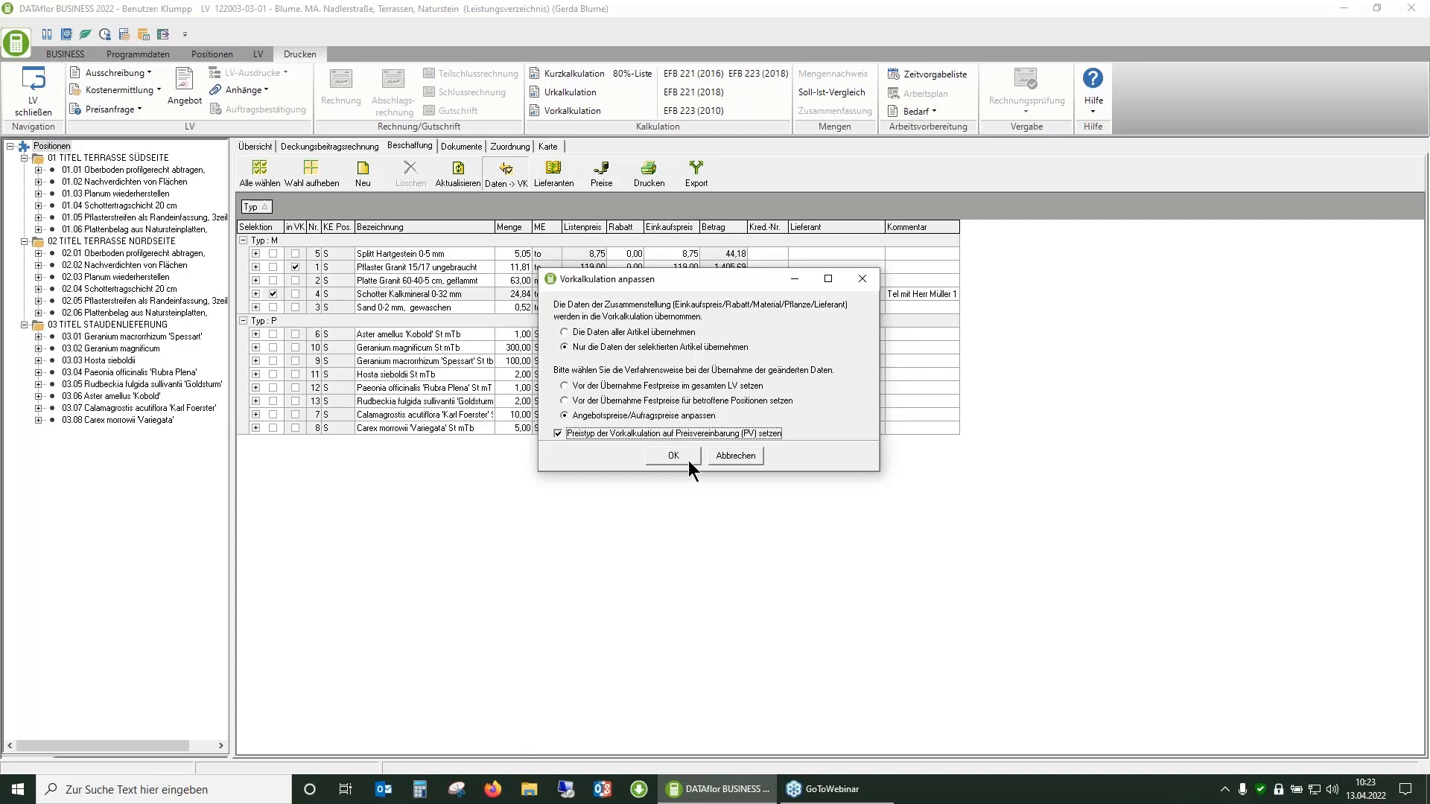
click(688, 456)
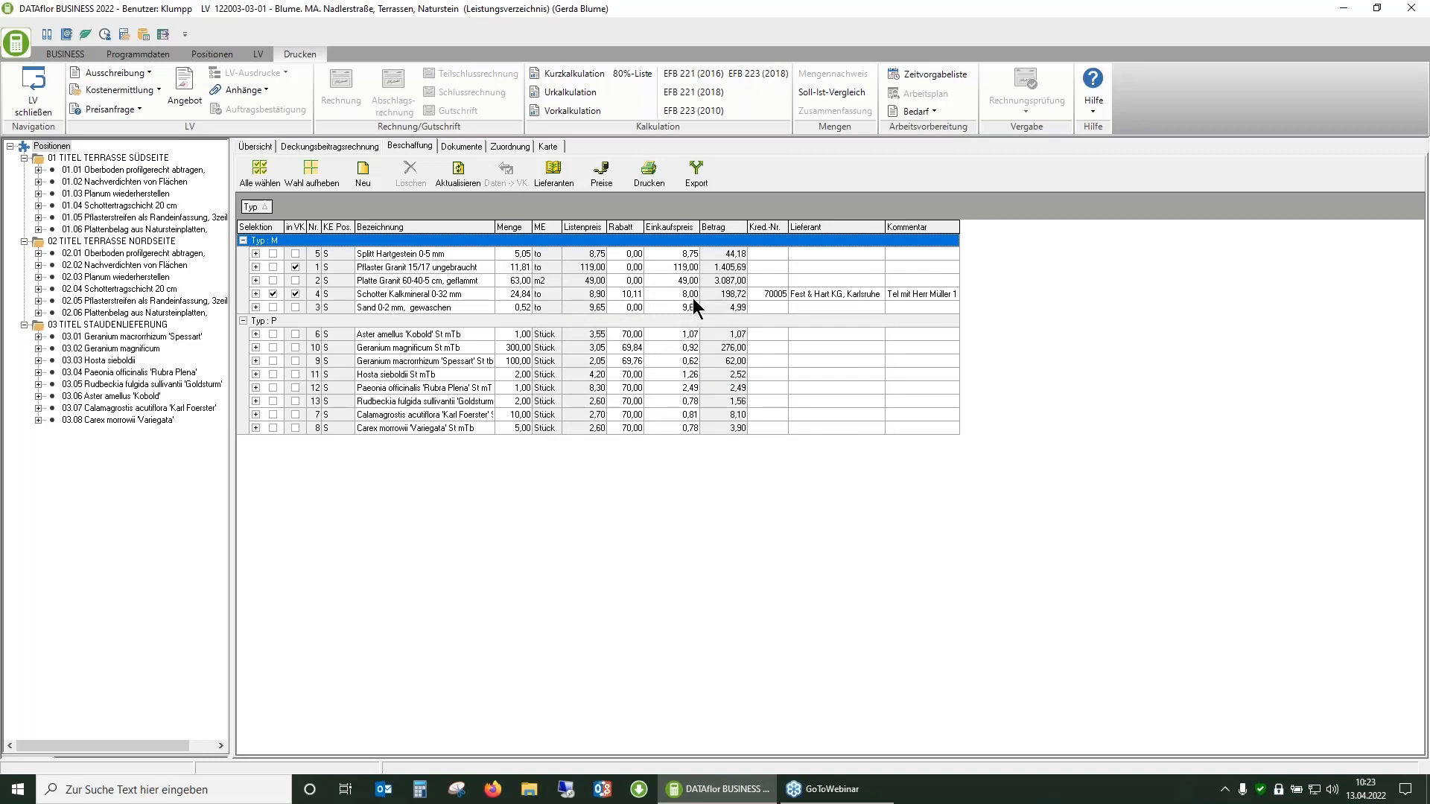
Check the Schotter Kalkmineral 0-32 mm calculation in position 02.04, collapse the position and return to the procurement list for all positions
click(162, 289)
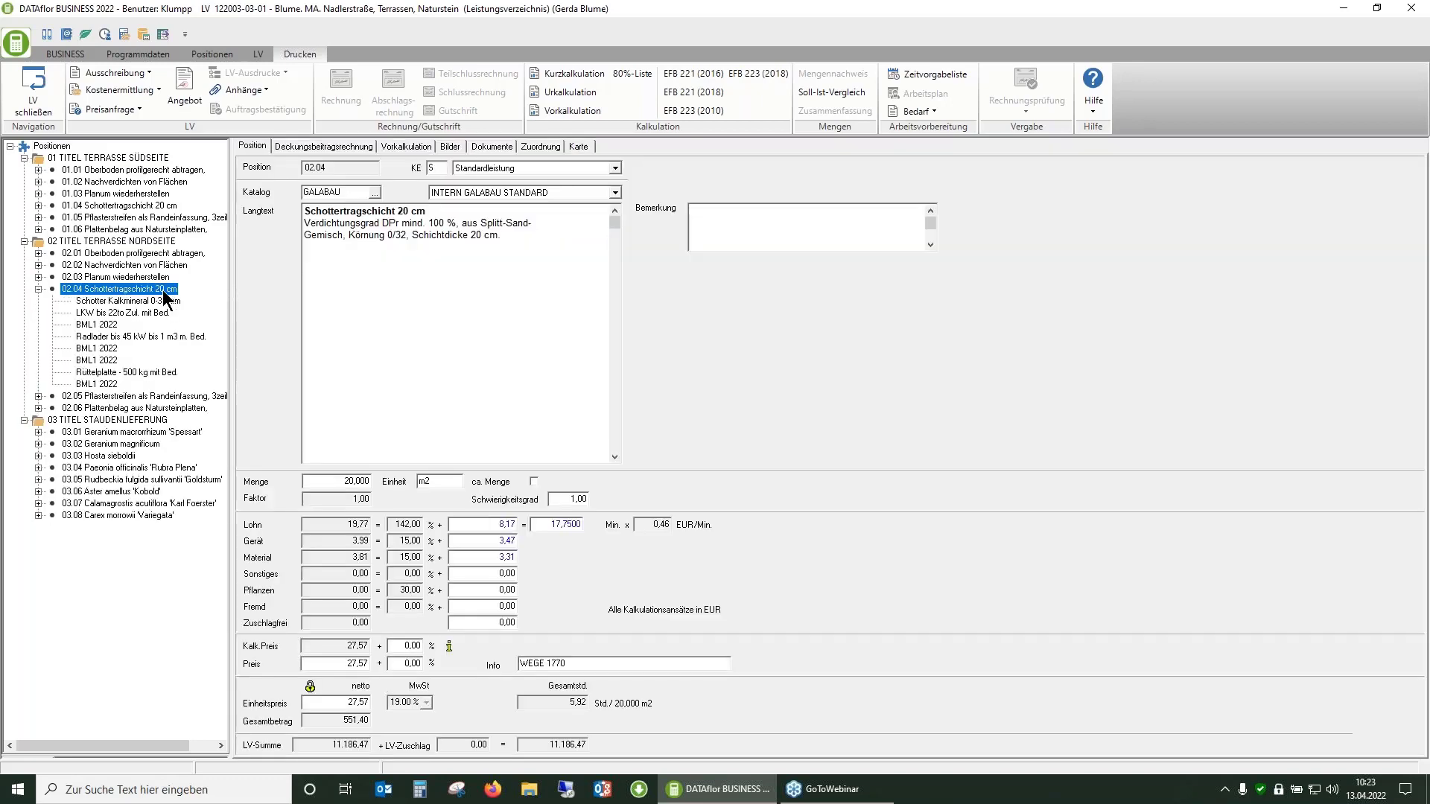
click(166, 300)
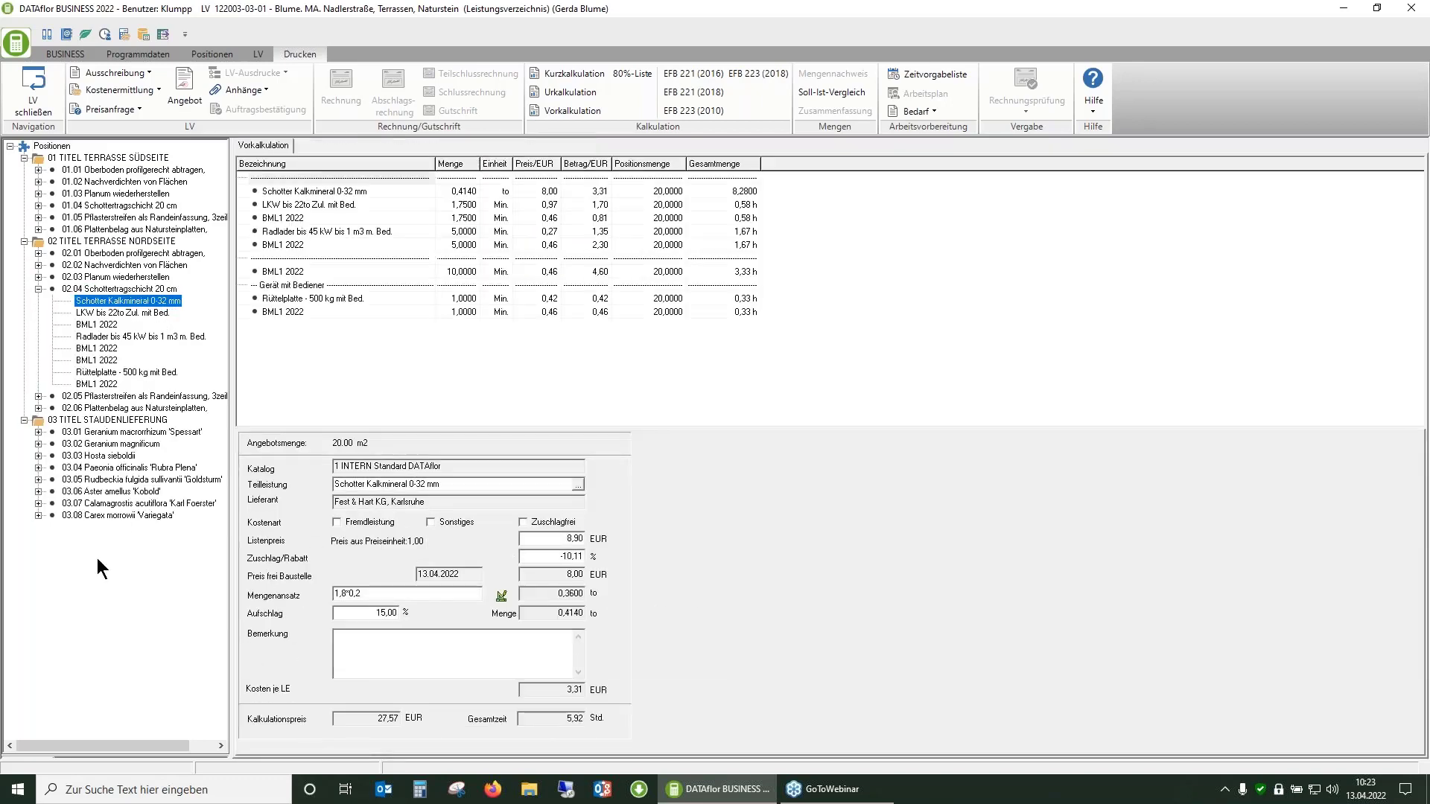
click(561, 539)
click(107, 292)
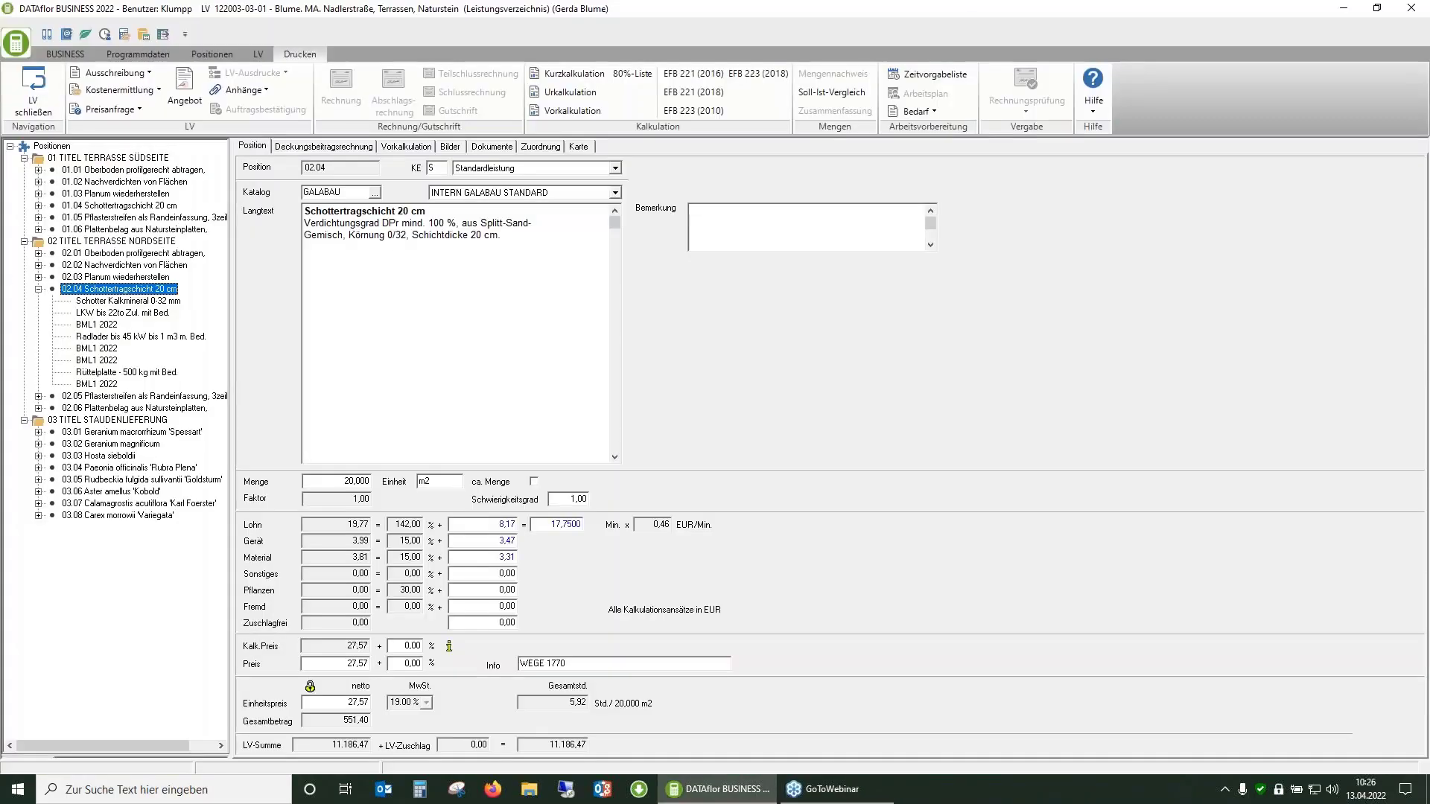
click(37, 289)
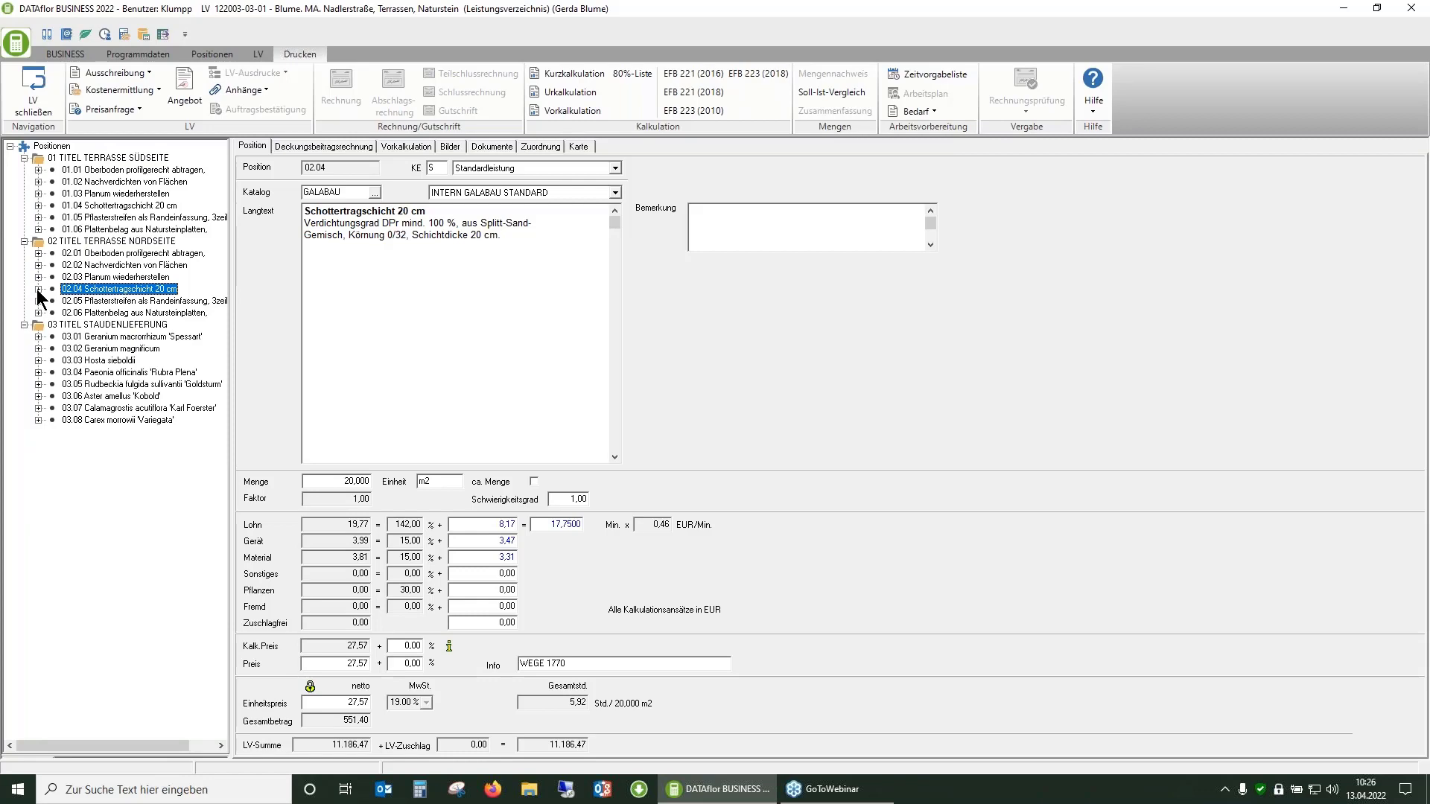
click(51, 146)
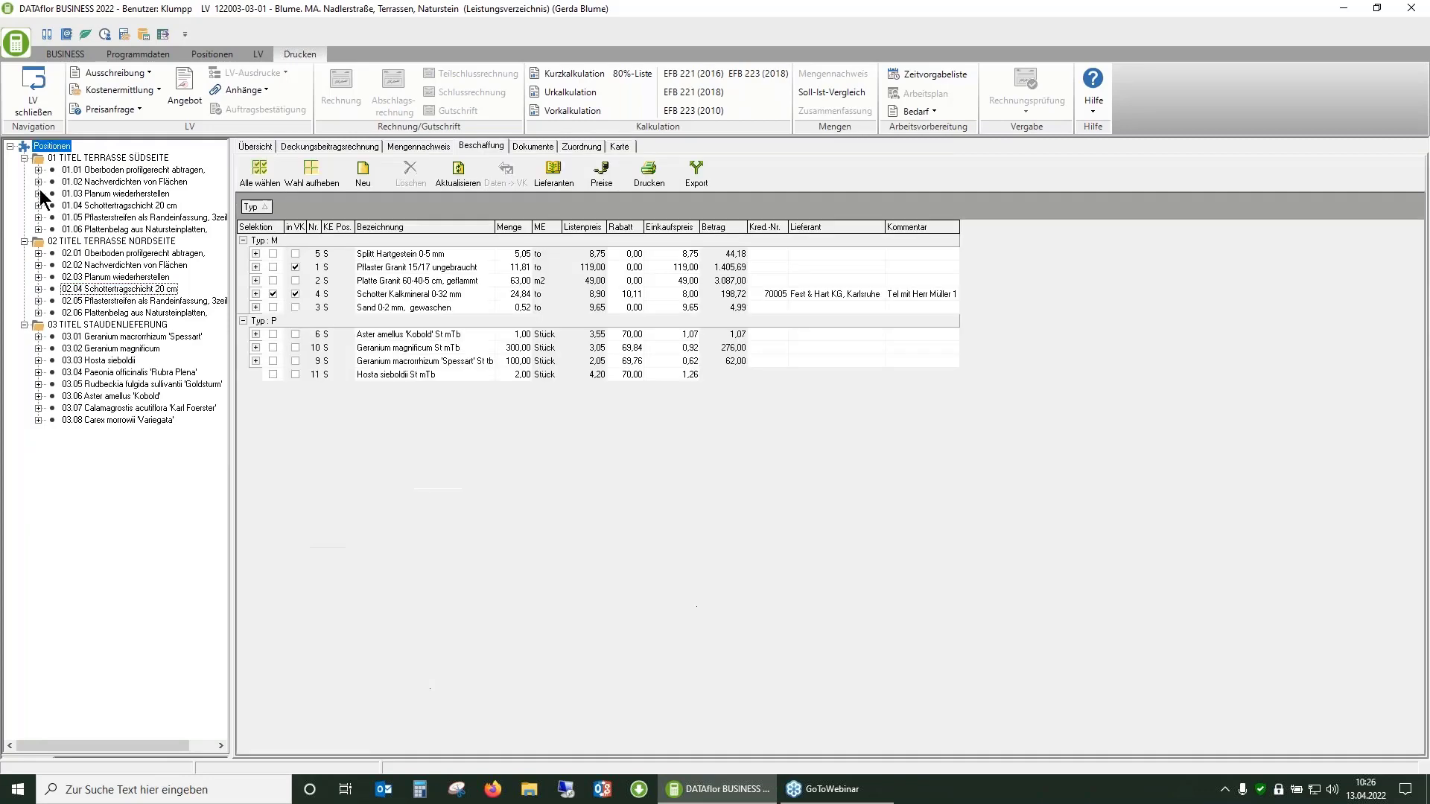
click(414, 147)
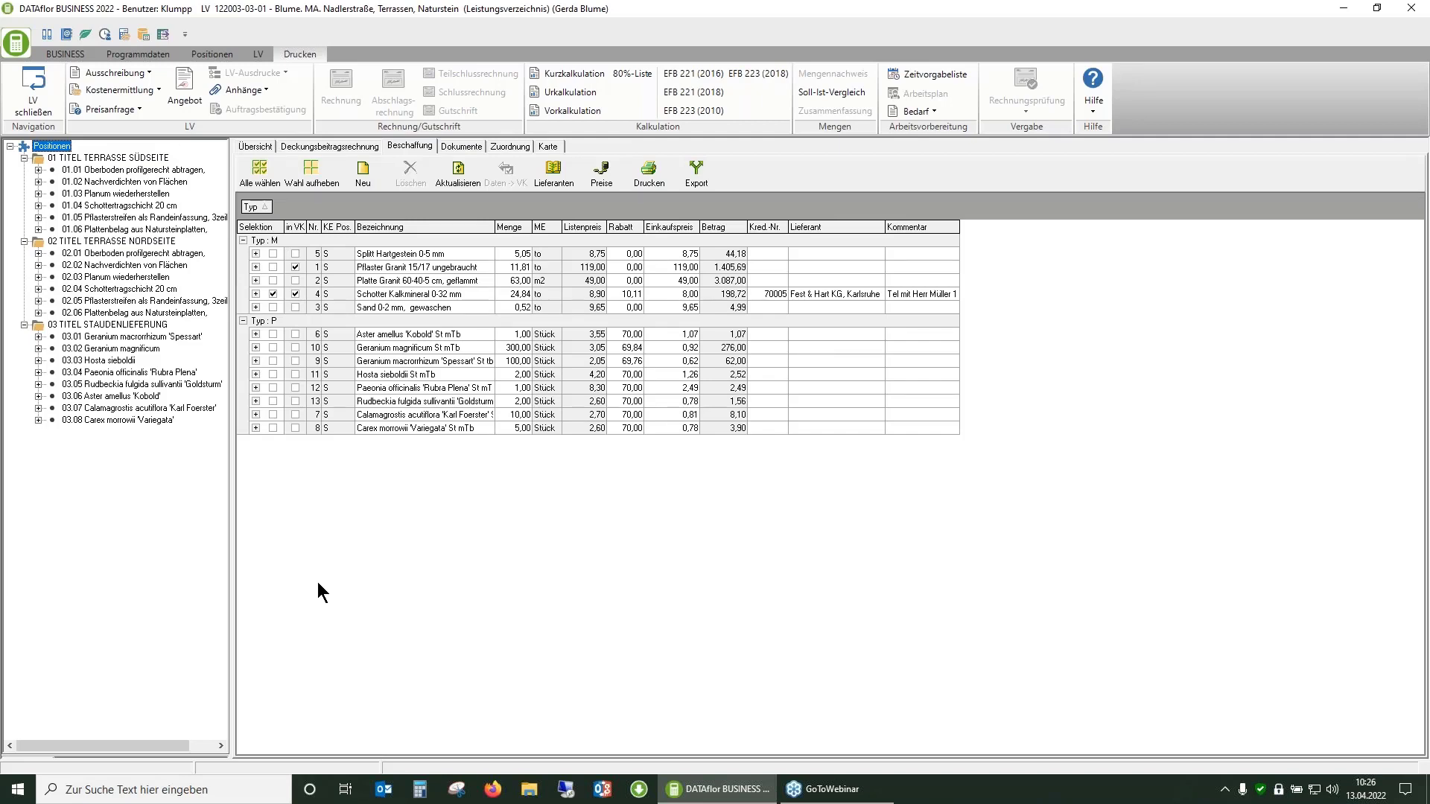
Deselect Schotter Kalkmineral 0-32 mm and select Pflaster Granit 15/17 and Platte Granit 60-40-5 cm in the procurement list
click(273, 294)
click(273, 266)
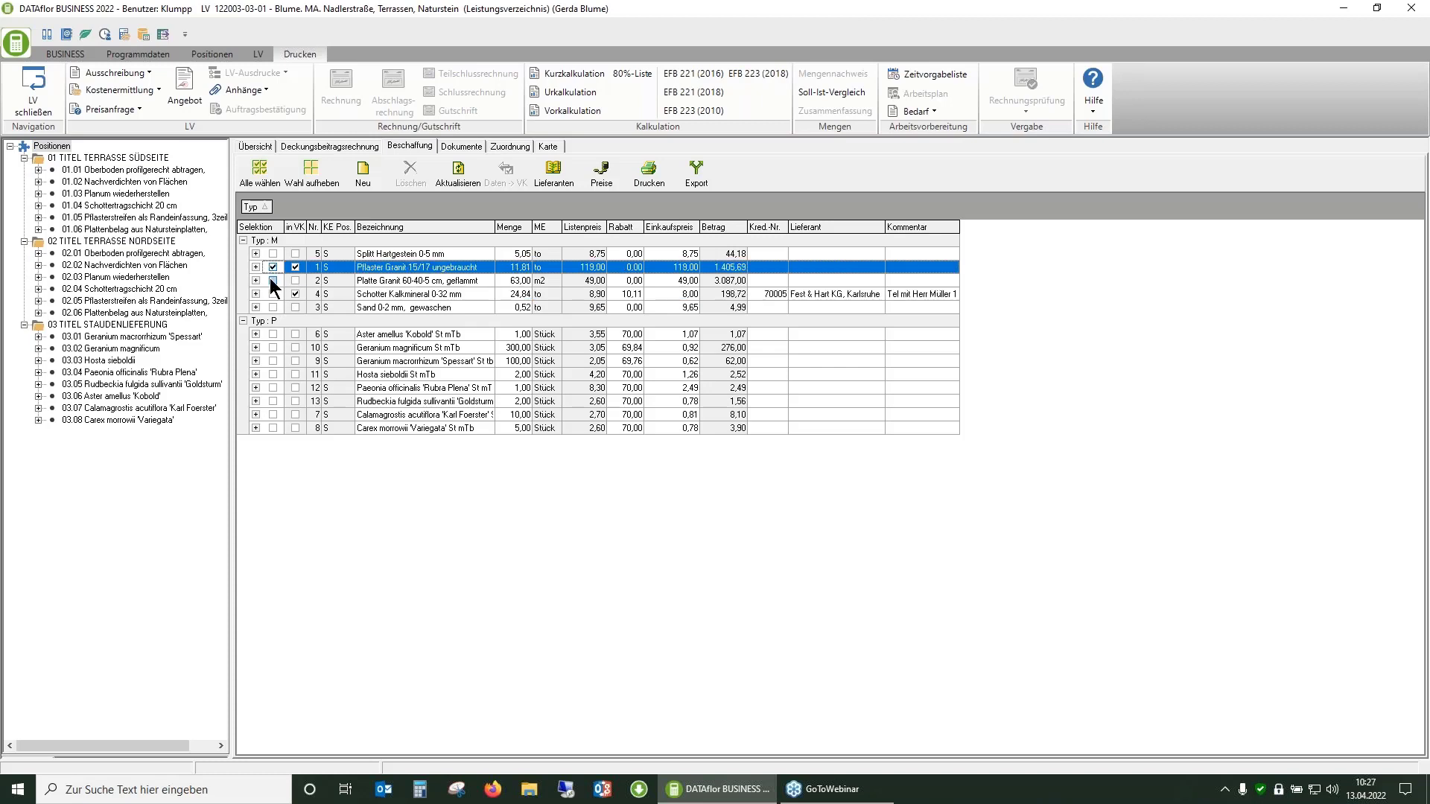
click(273, 280)
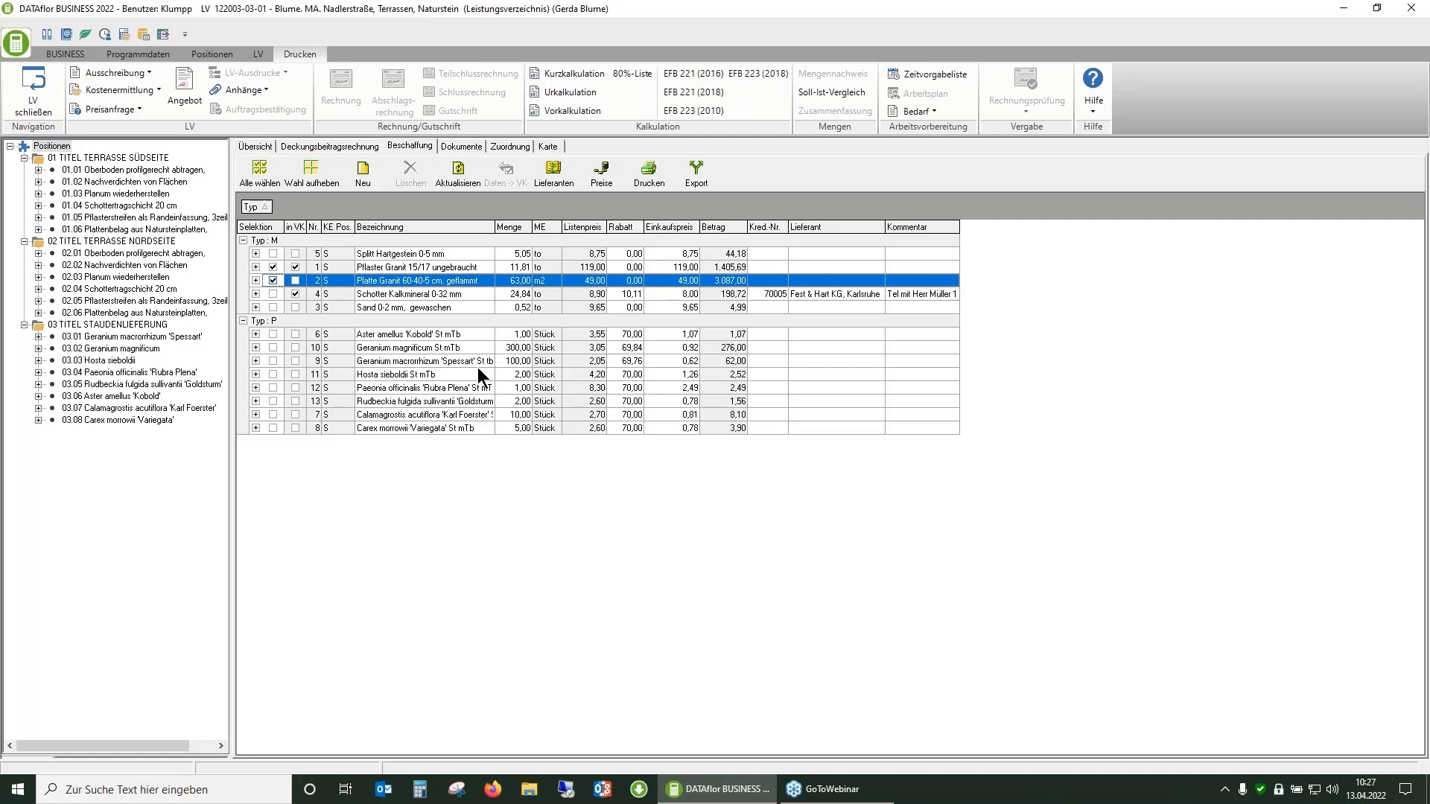
click(271, 280)
Preview a Standard Preisanfrage with positions 01.05 and 02.05, Pflasterstreifen als Randeinfassung, and return to the procurement list
click(117, 112)
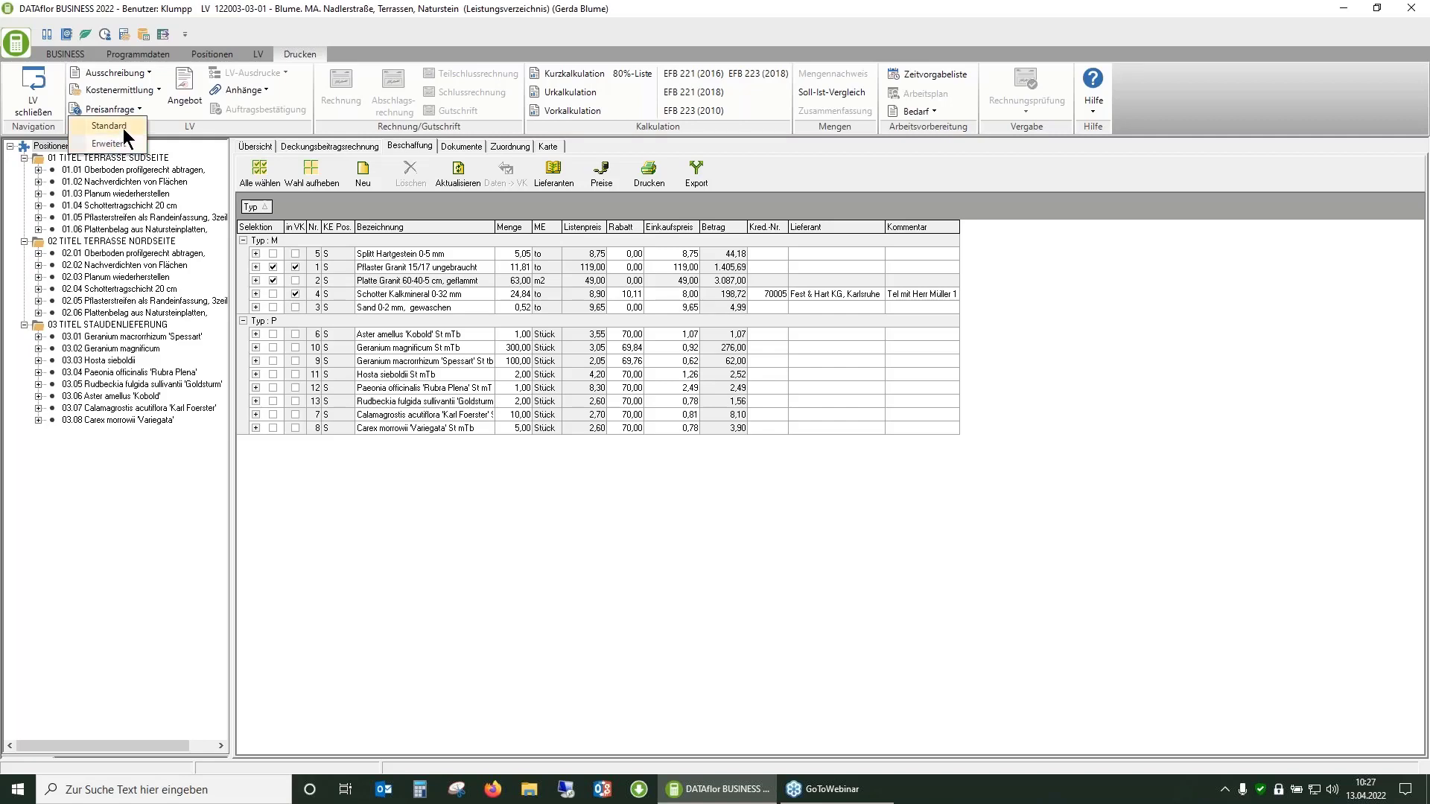
click(121, 128)
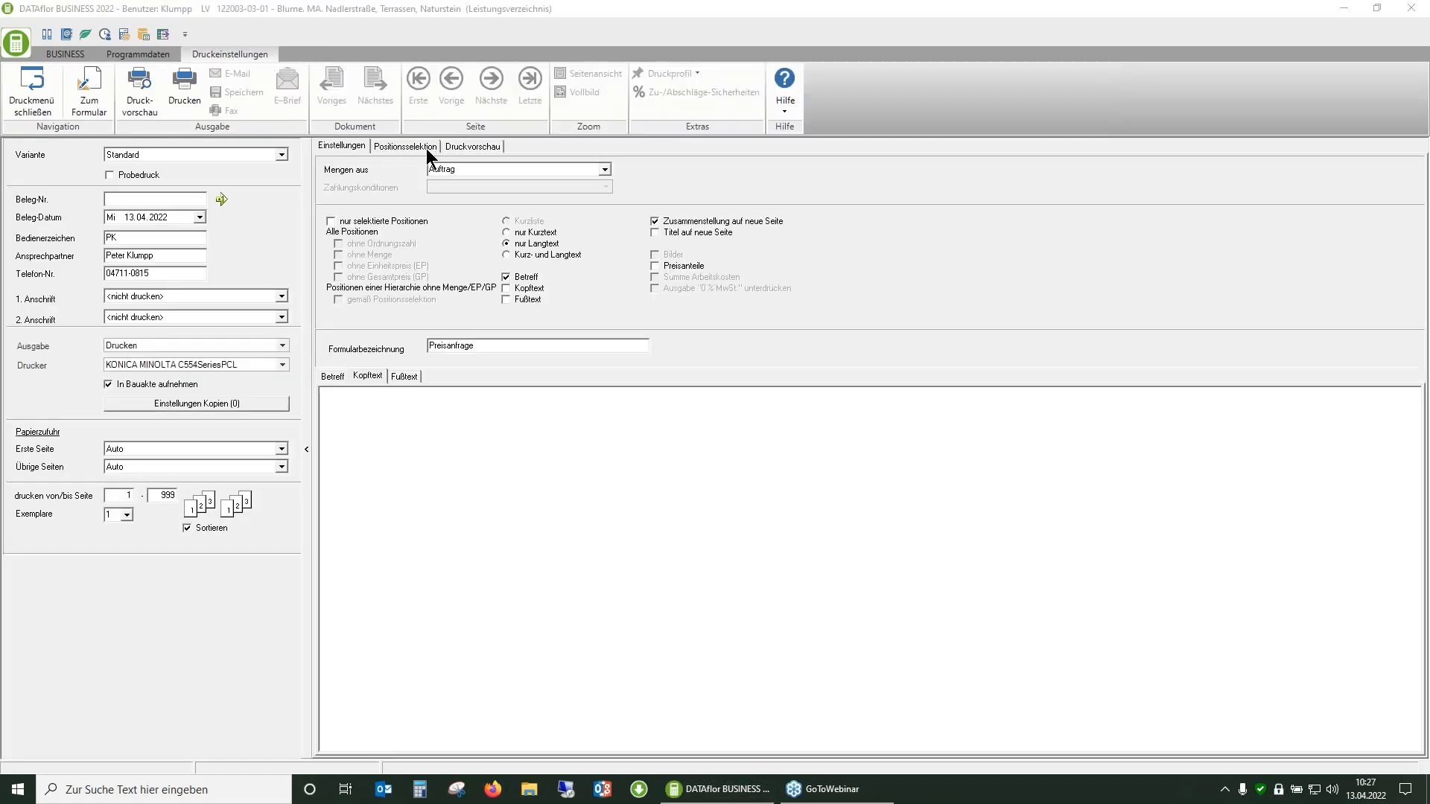
click(417, 147)
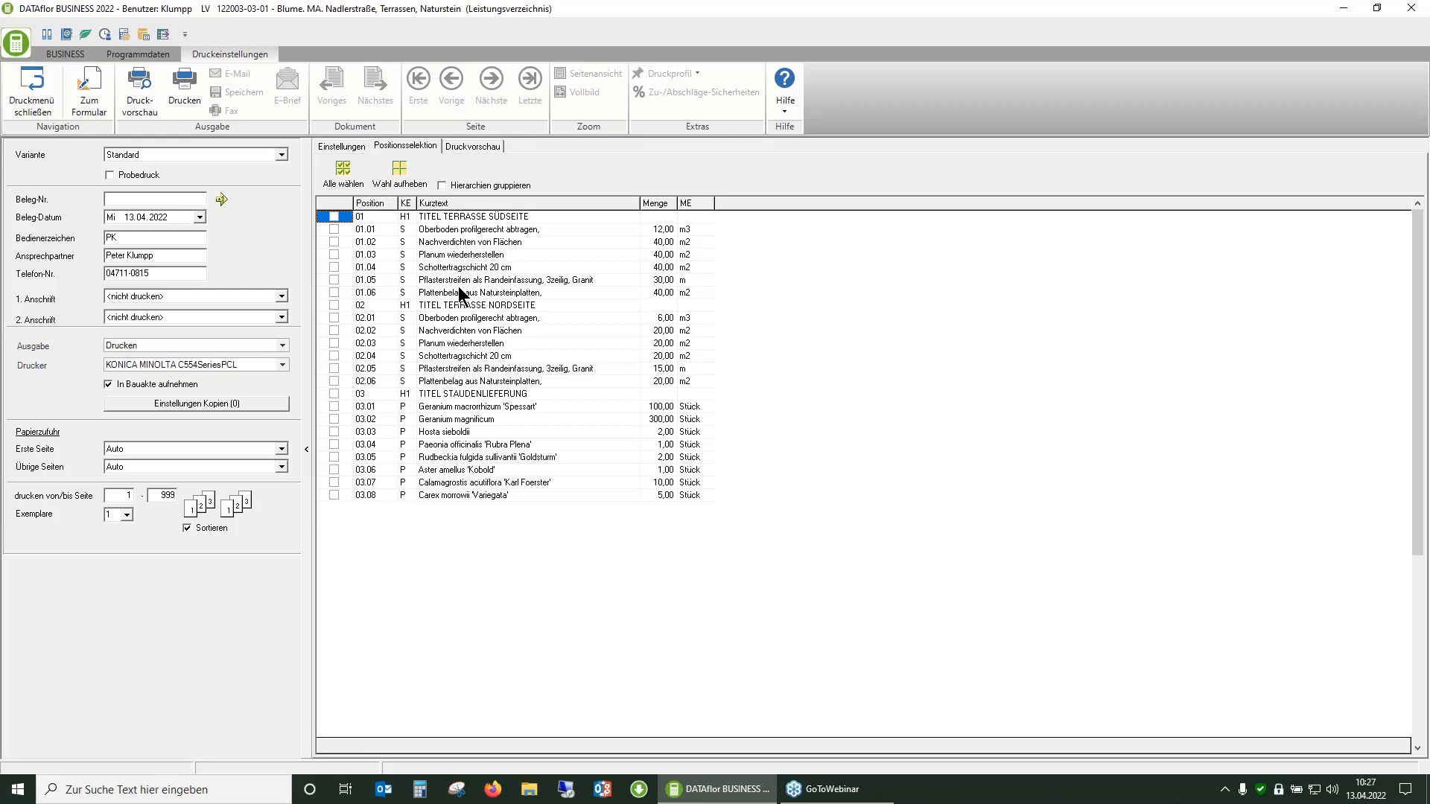
click(334, 280)
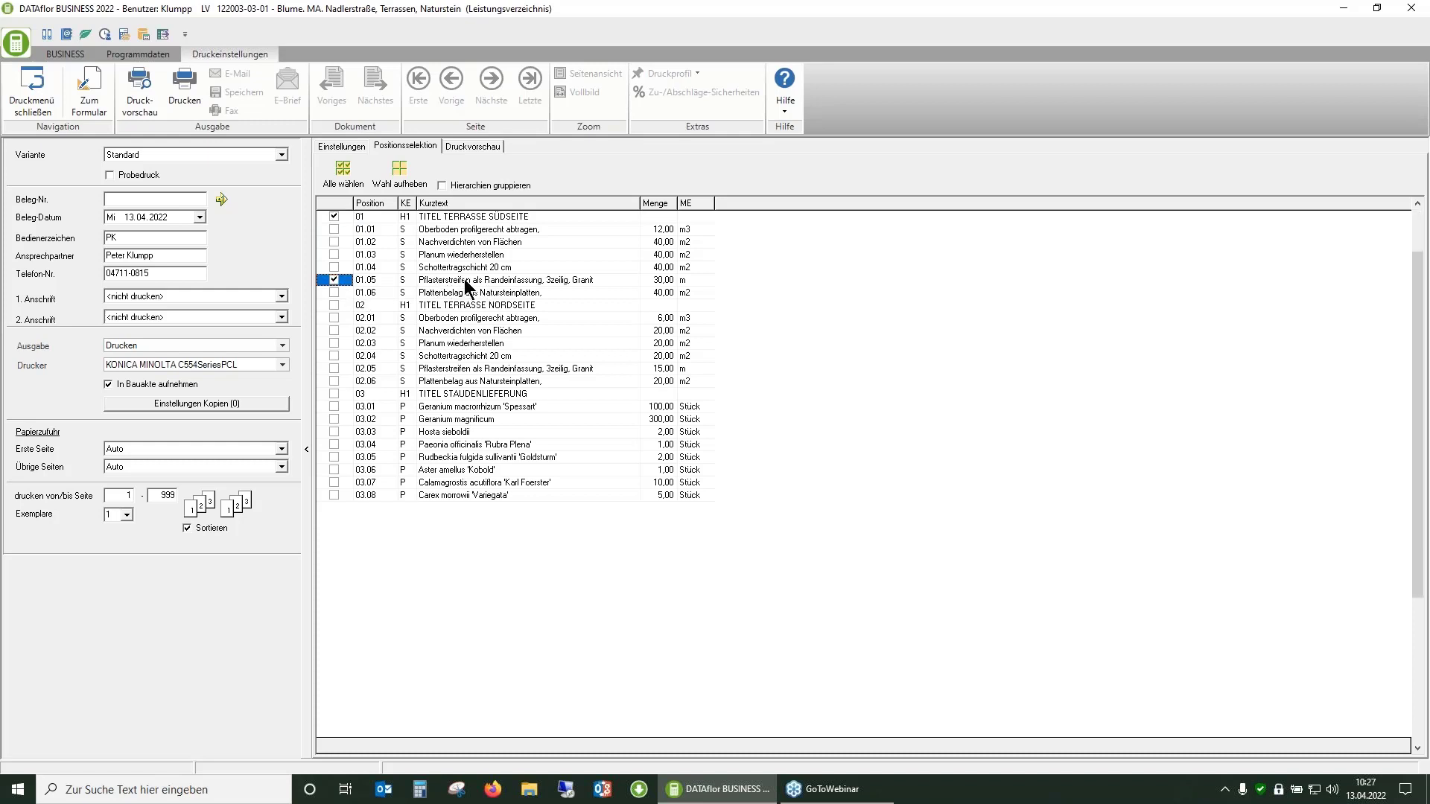
click(337, 365)
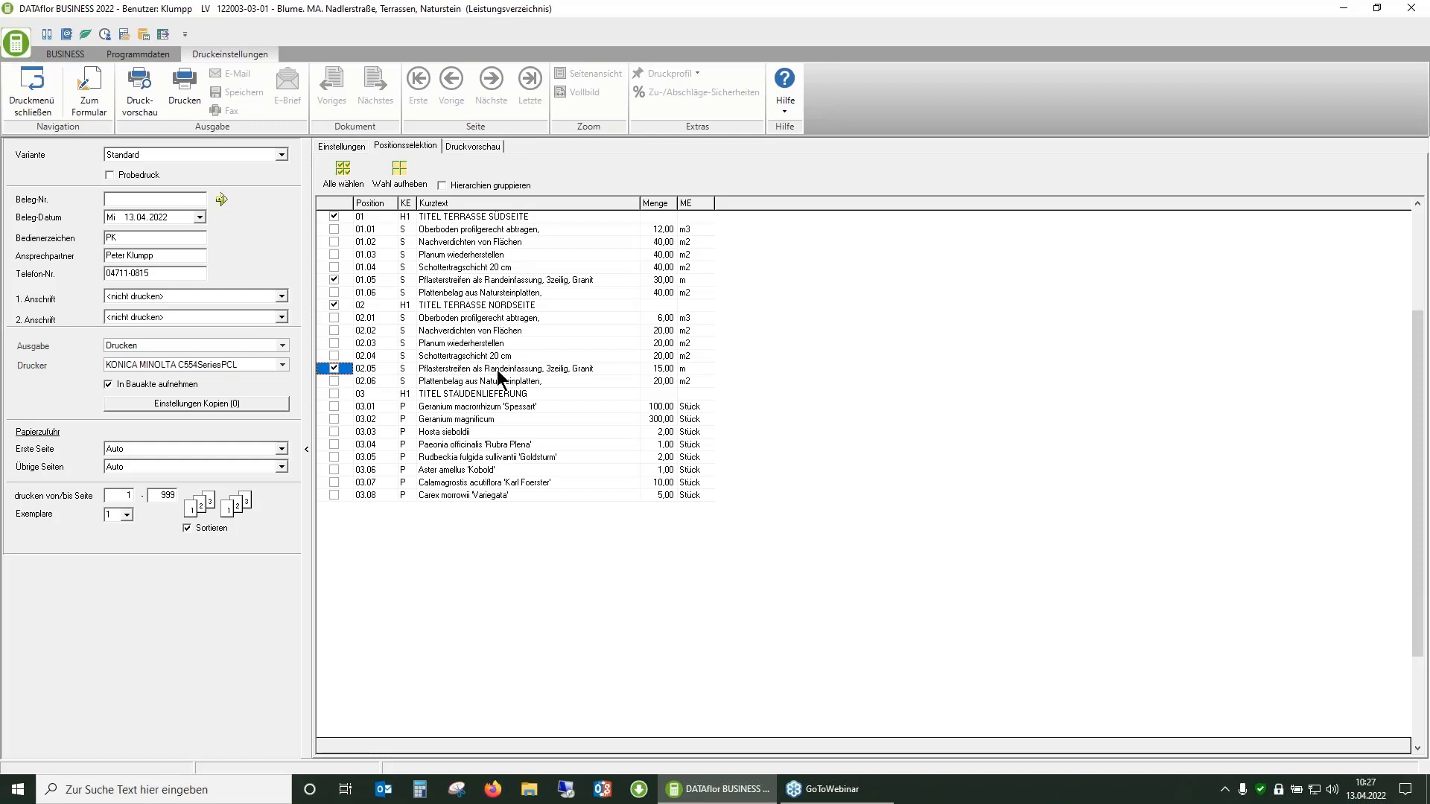
click(133, 108)
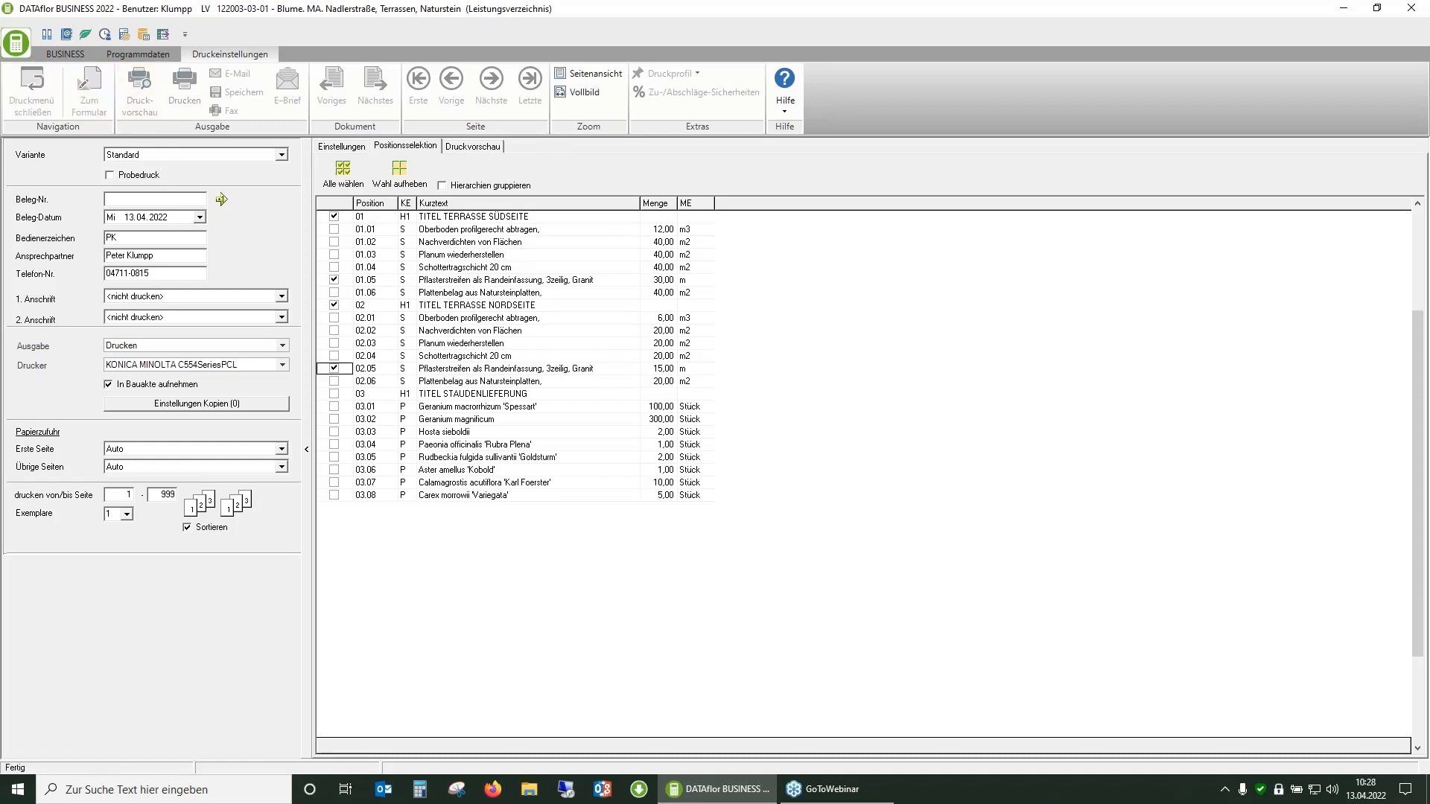
scroll(777, 573, down, 3)
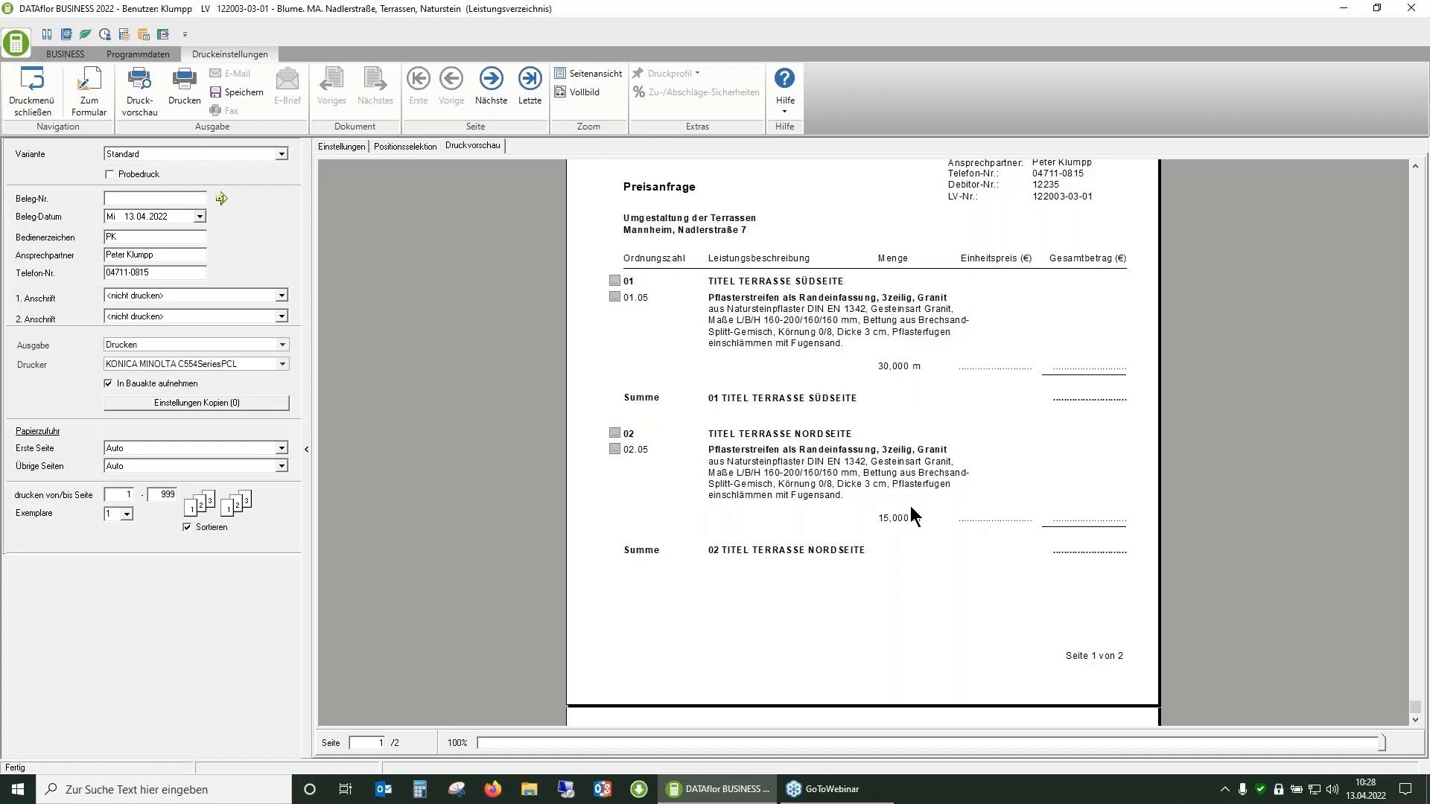
click(32, 89)
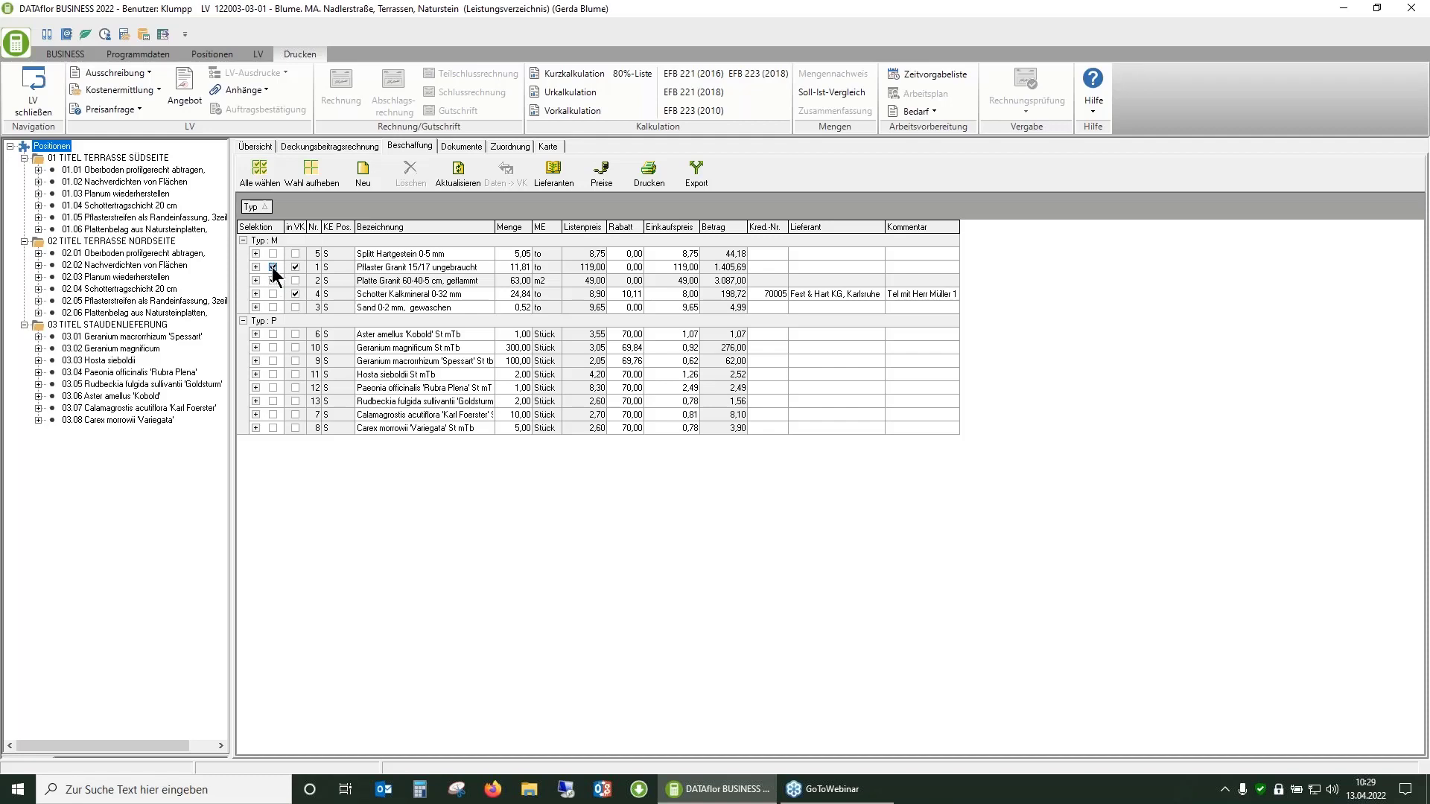
Create a new Preisanfrage for the selected granite articles and add a Merkmal filter to the supplier search
click(604, 186)
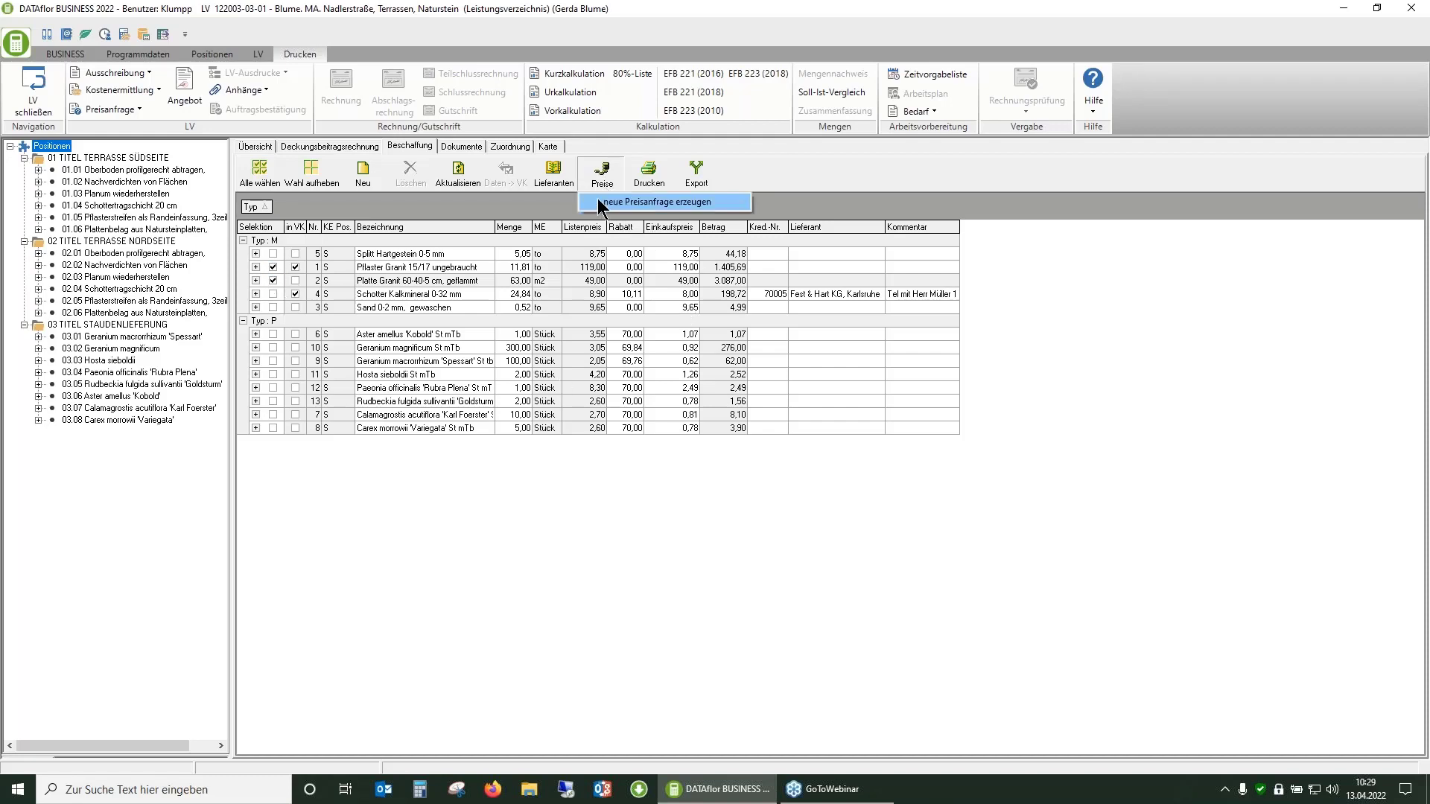
click(654, 202)
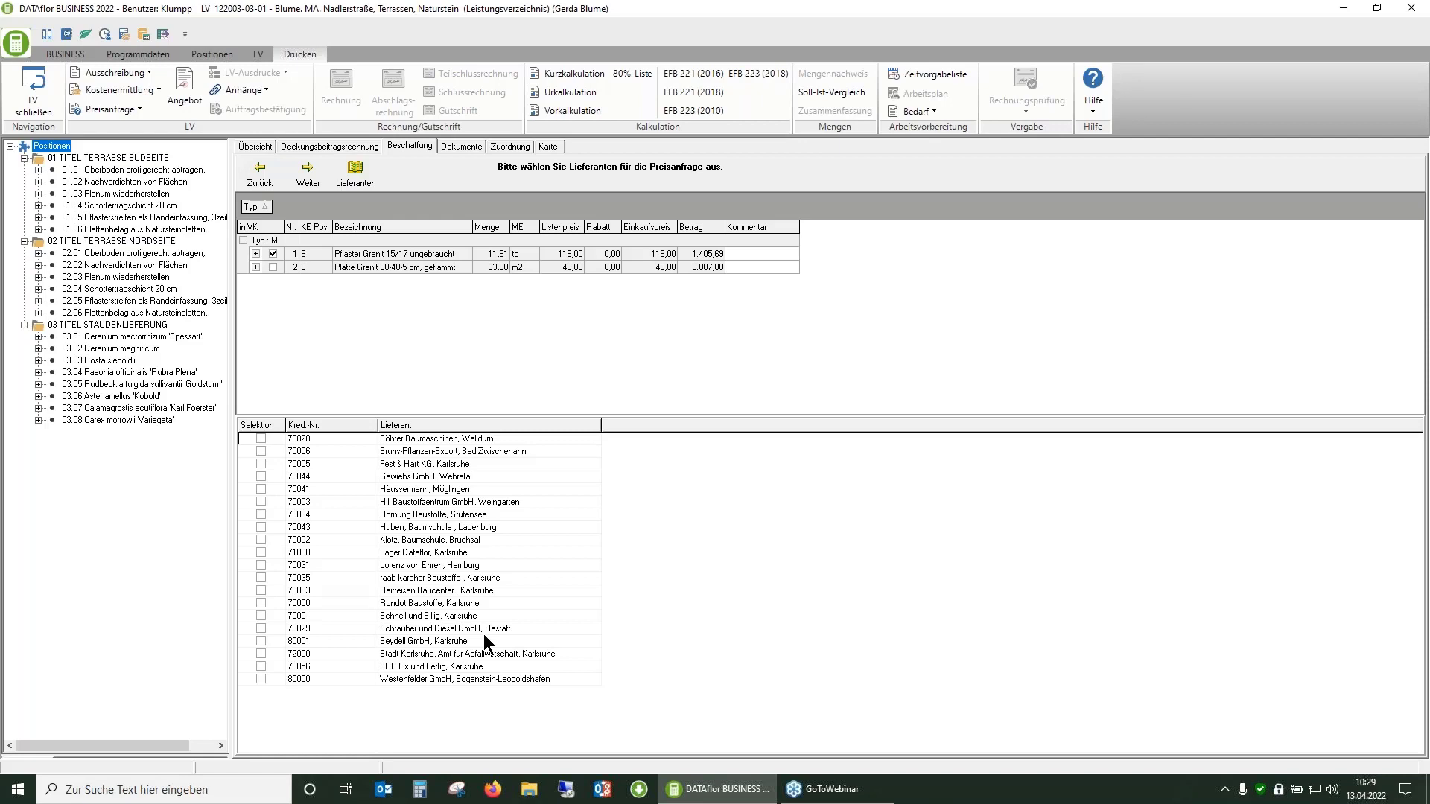
click(357, 173)
click(400, 260)
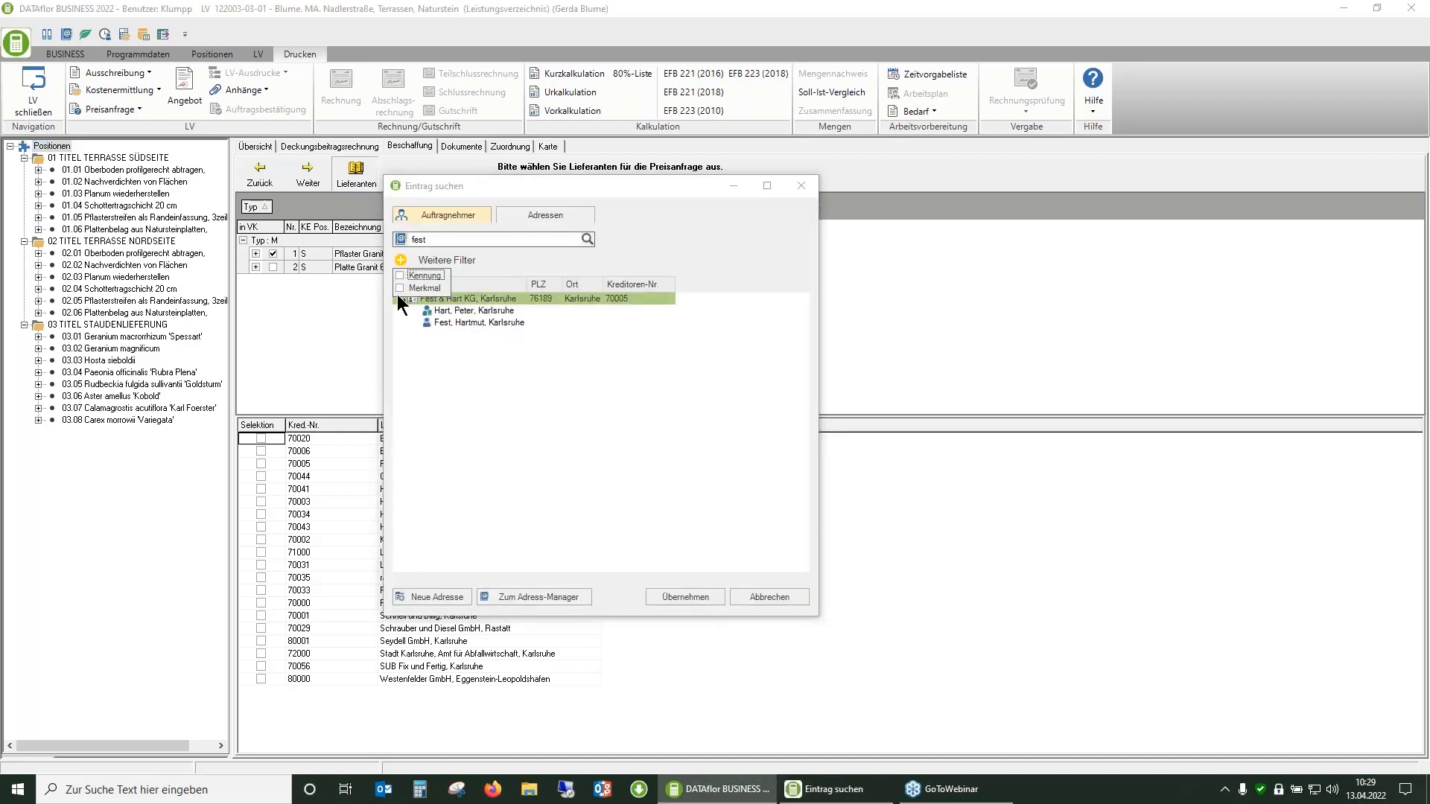
click(400, 288)
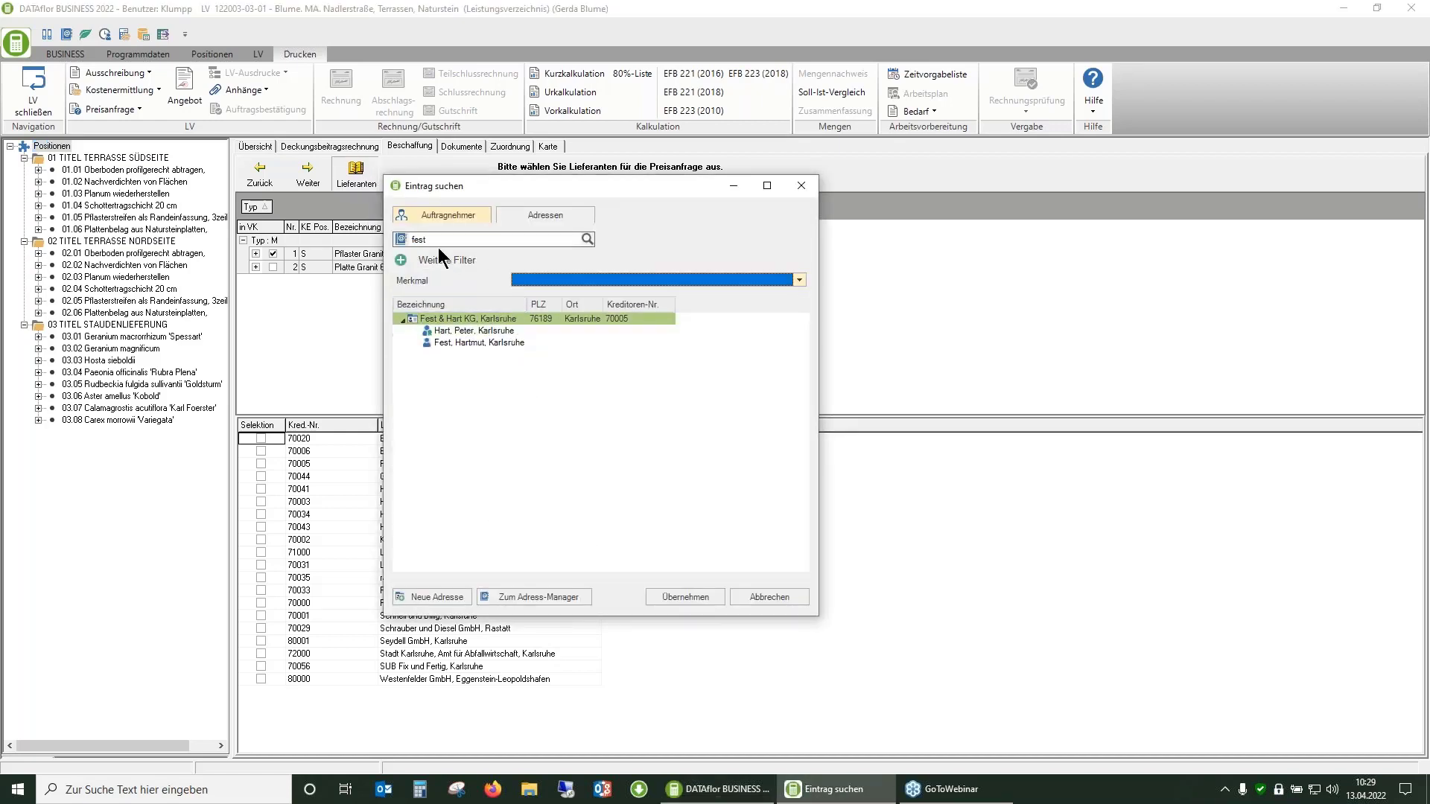
Clear the supplier search text and filter the suppliers by the Merkmal Naturstein
click(548, 280)
double_click(450, 239)
key(BackSpace)
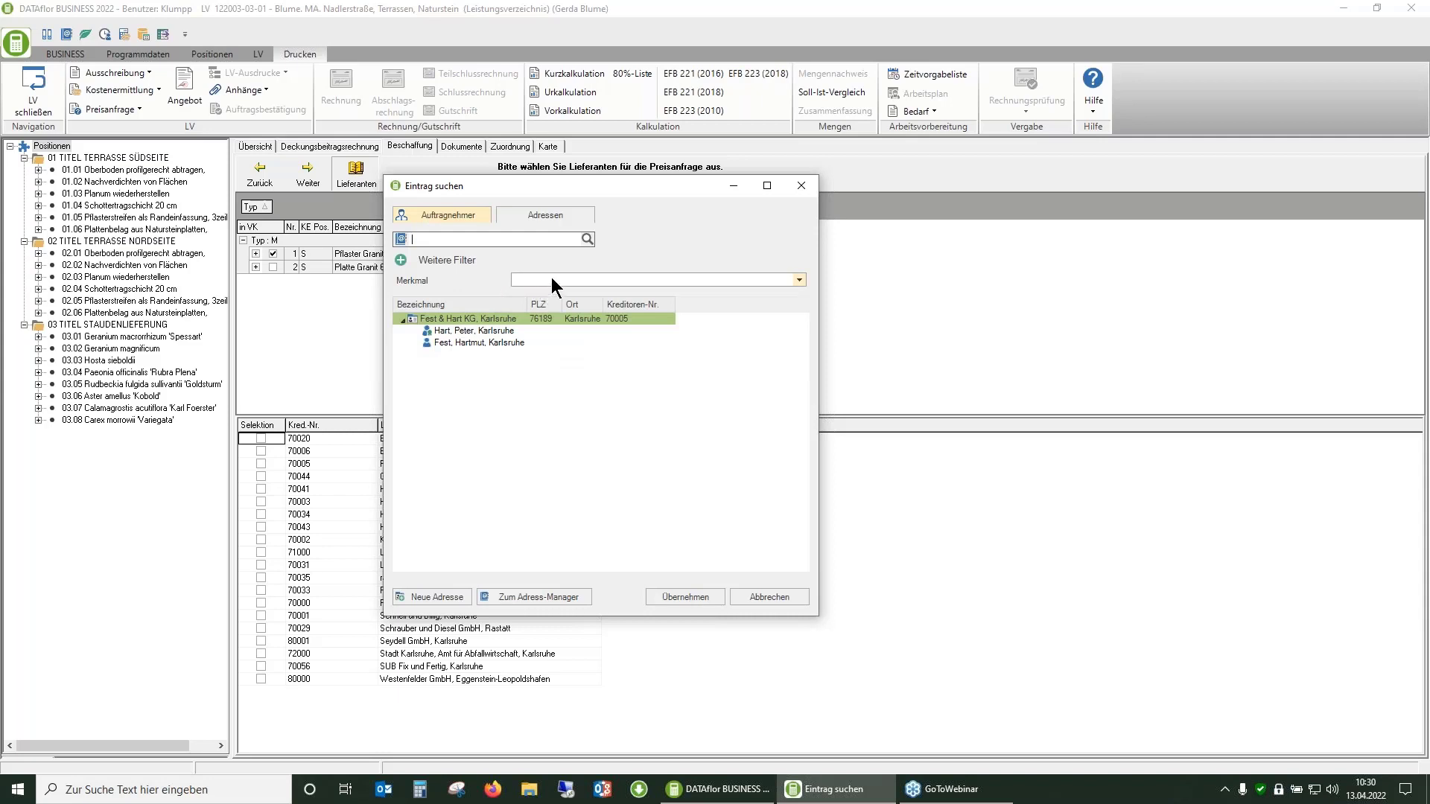
click(799, 281)
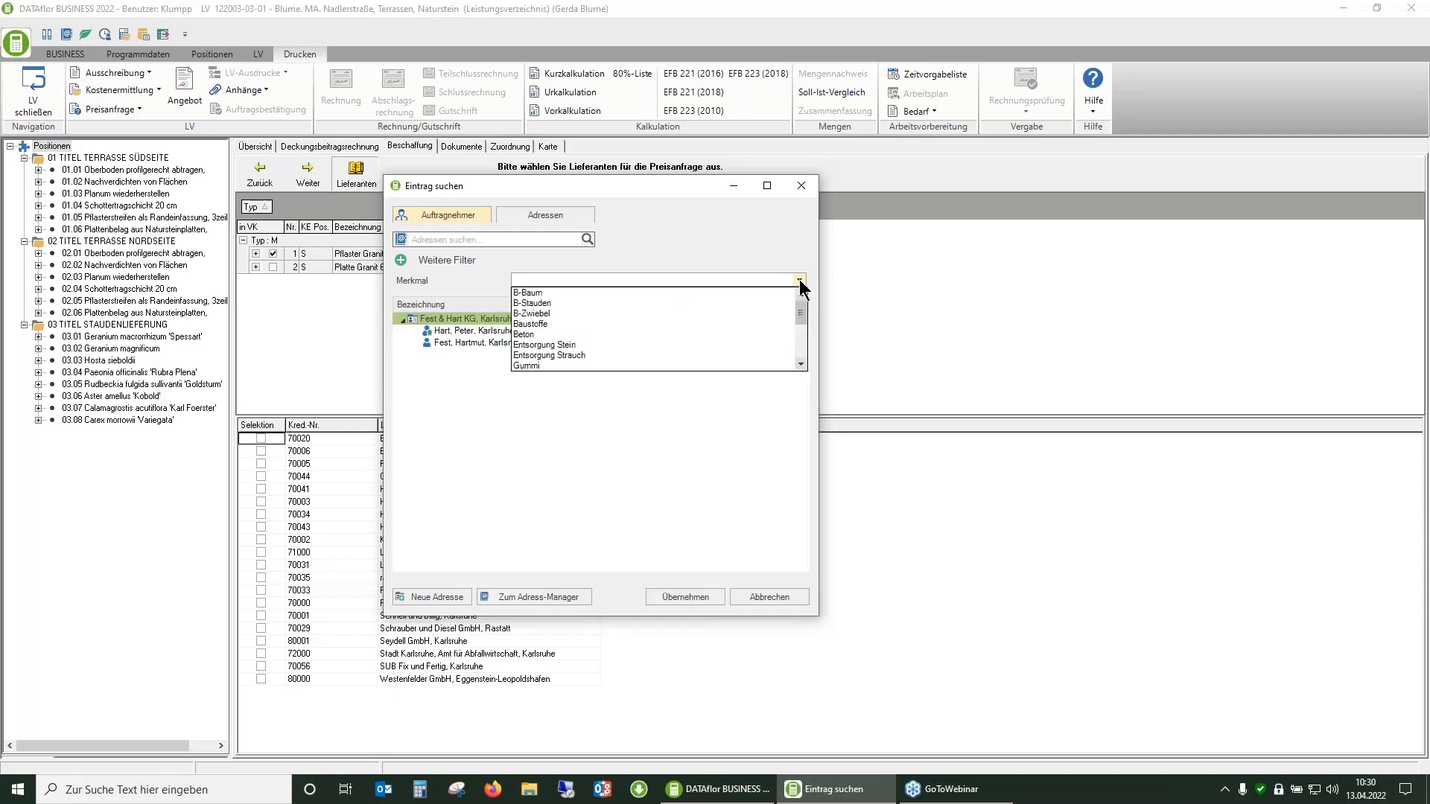
scroll(675, 313, down, 3)
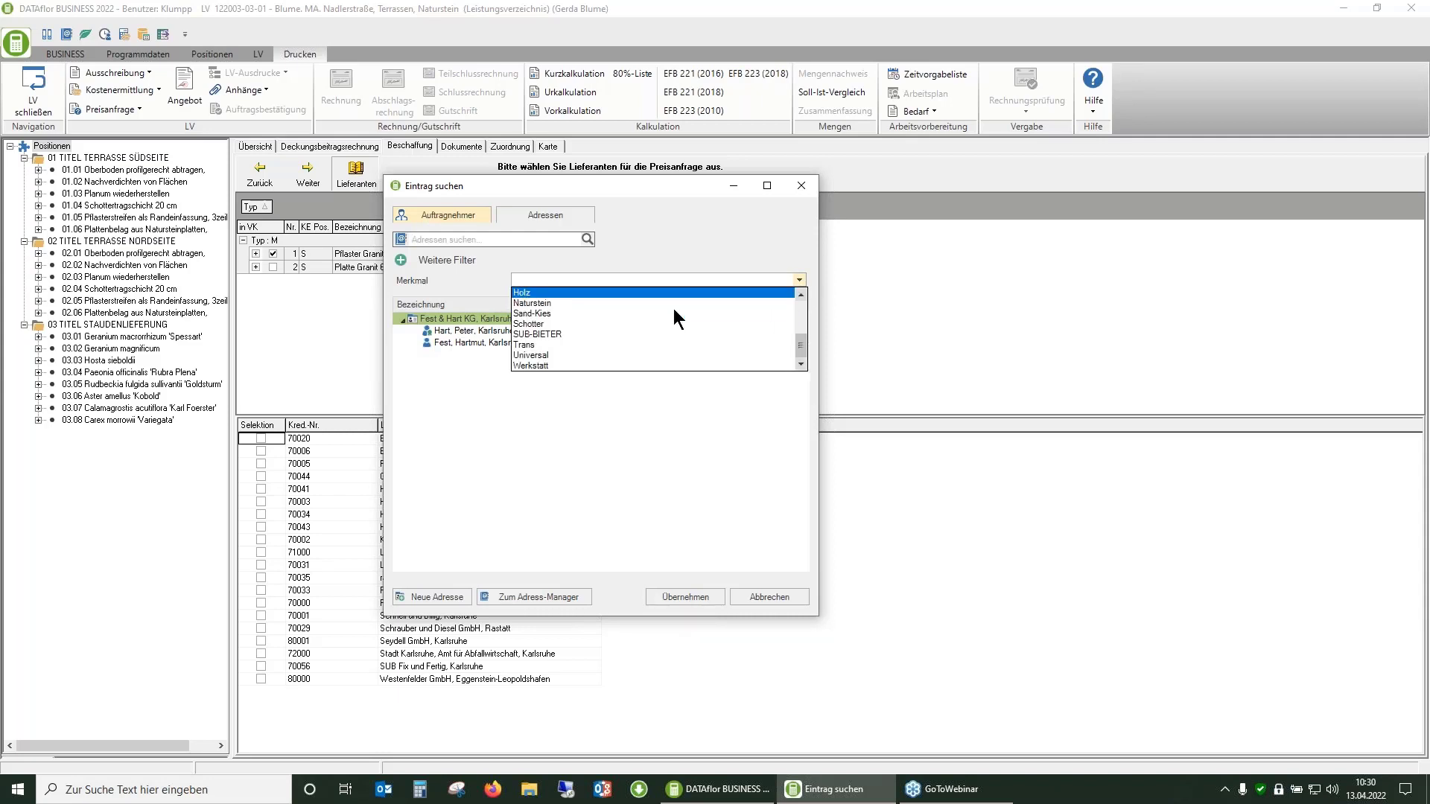
click(612, 304)
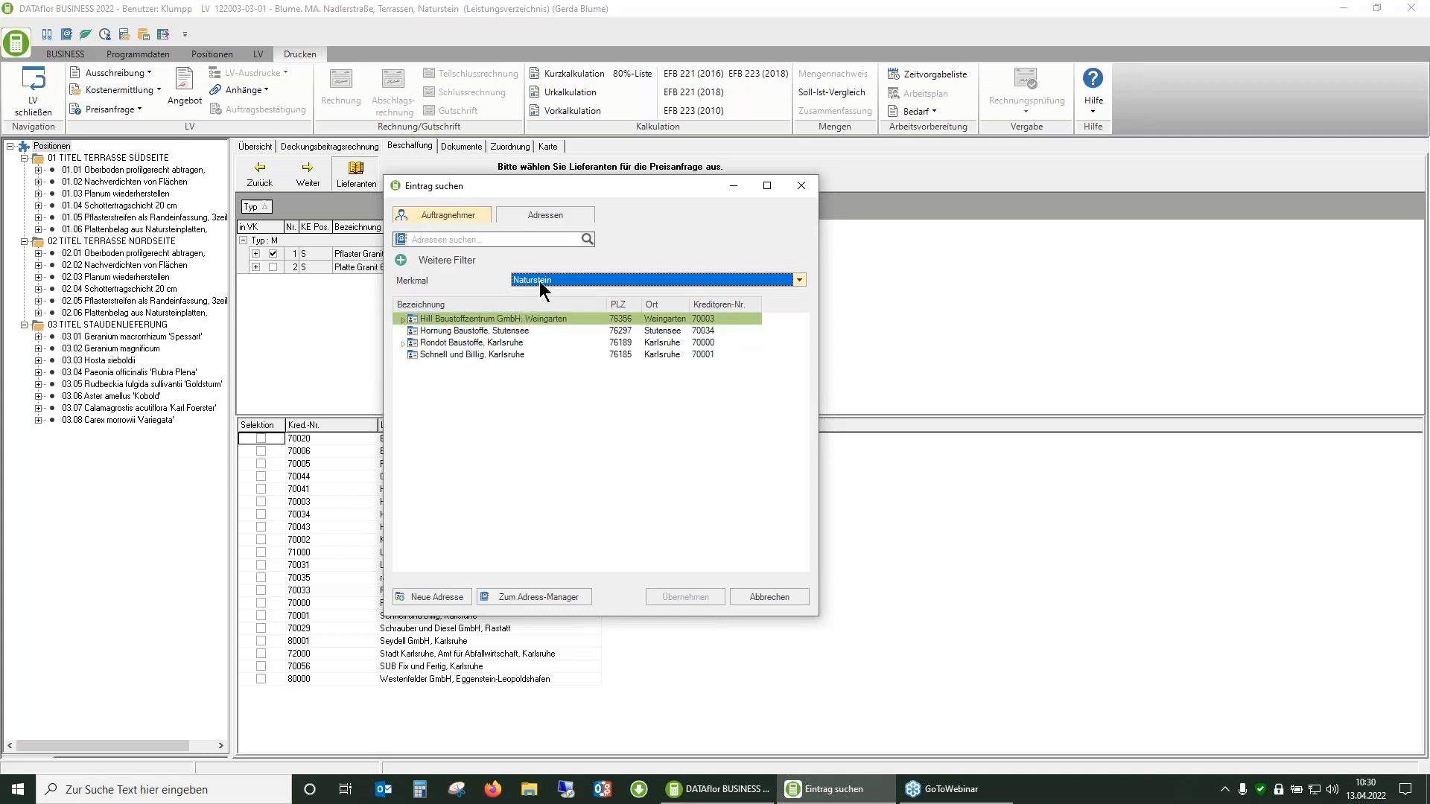
Sort the filtered suppliers by PLZ and accept Rondot Baustoffe, Karlsruhe for the price request
click(624, 306)
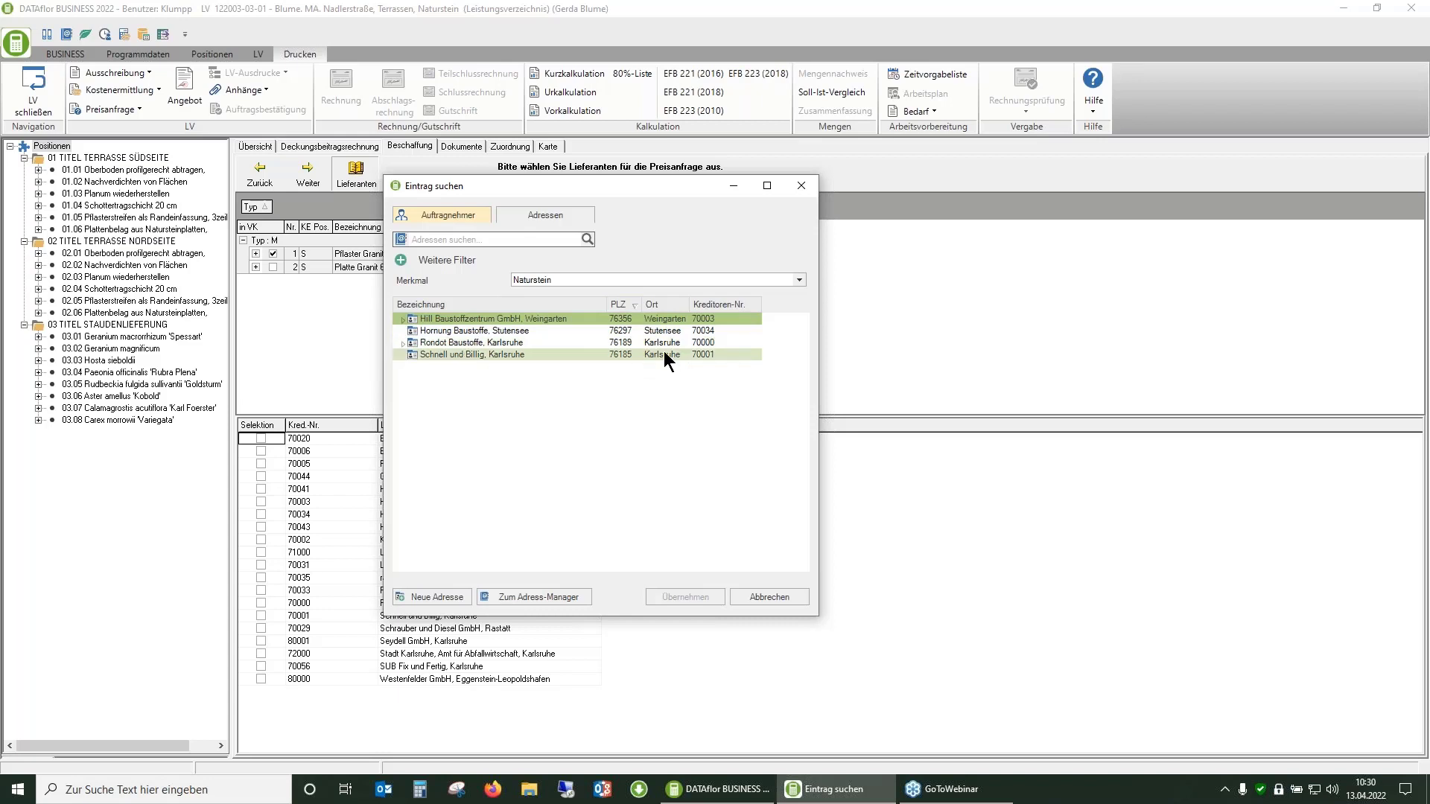
click(450, 331)
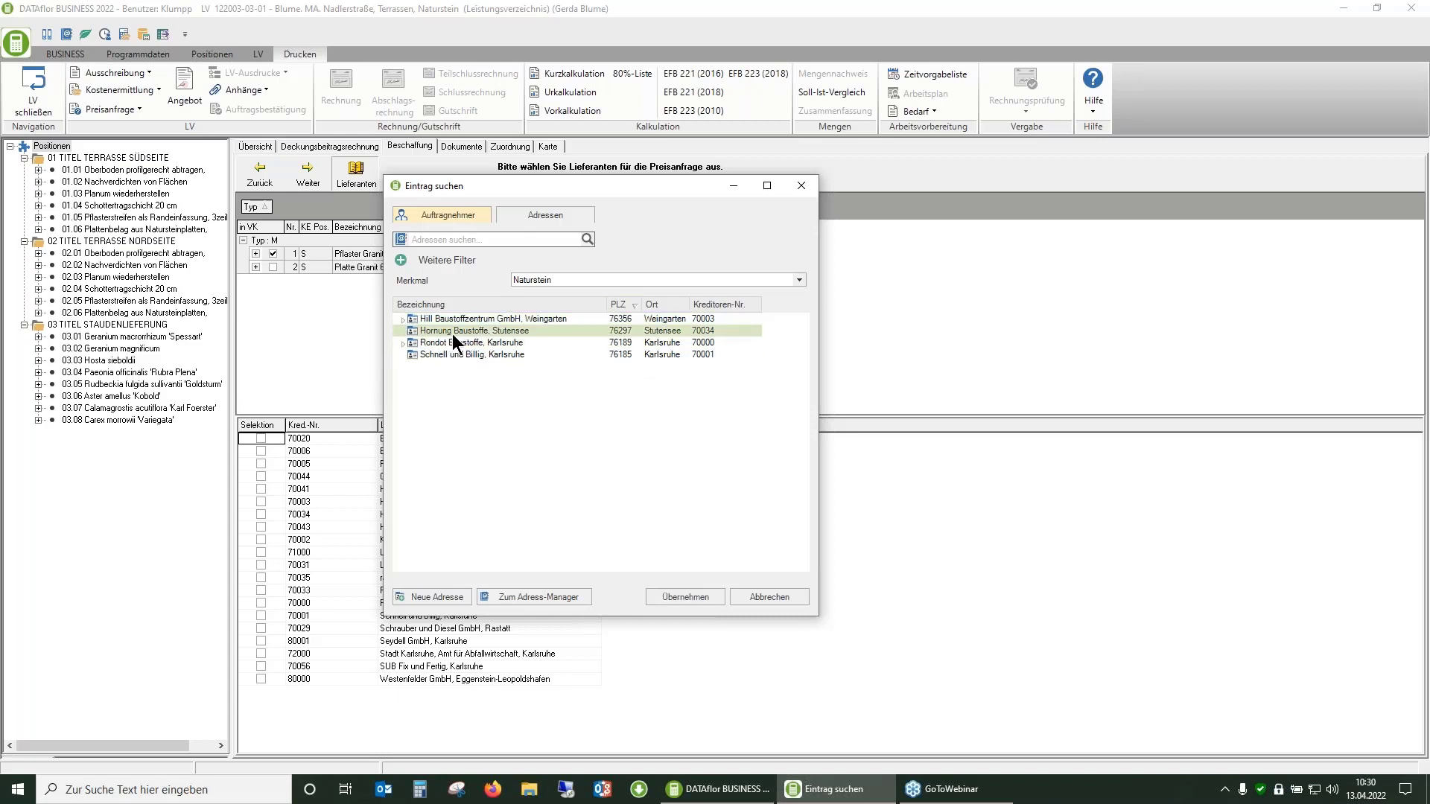
click(456, 355)
click(462, 332)
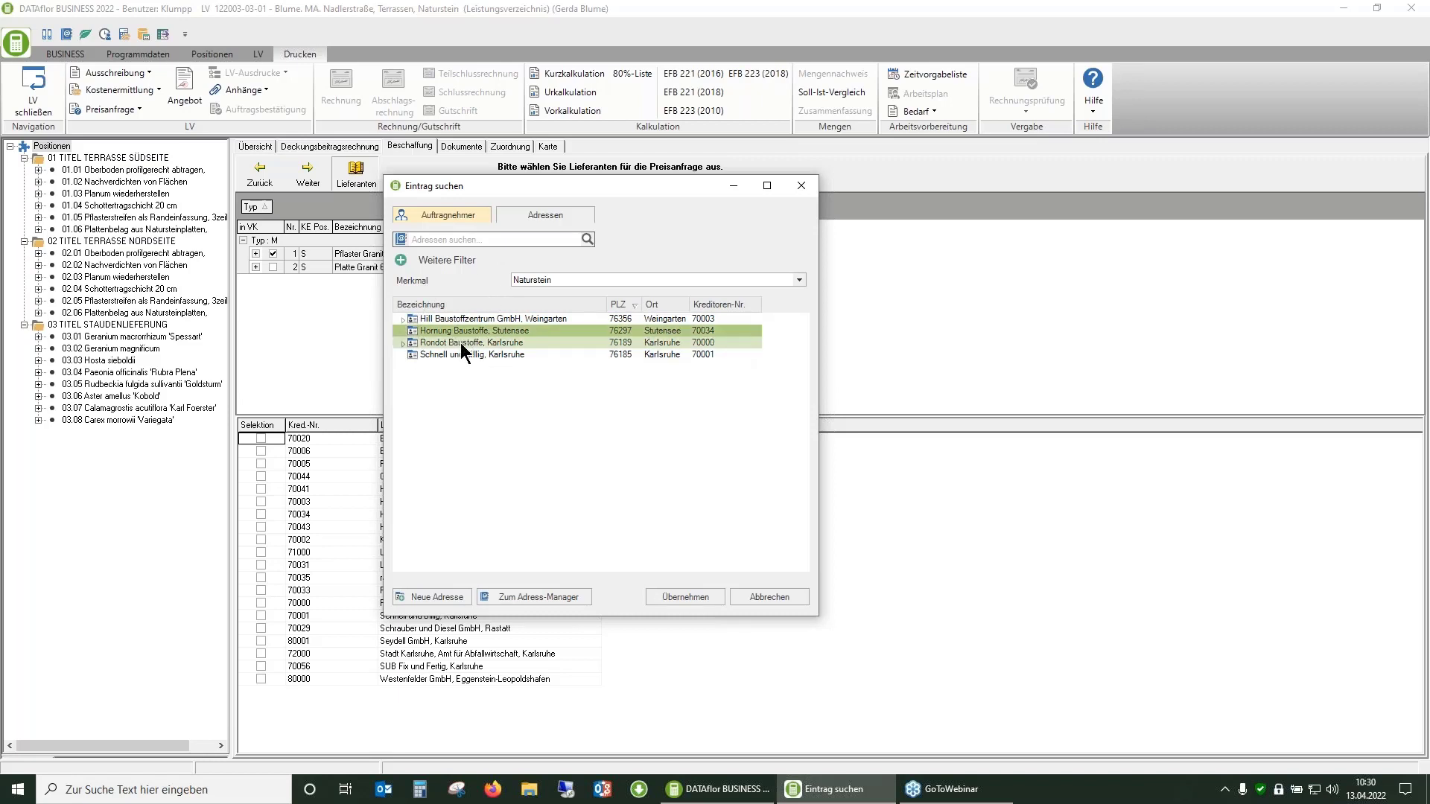
click(460, 342)
click(458, 341)
click(460, 341)
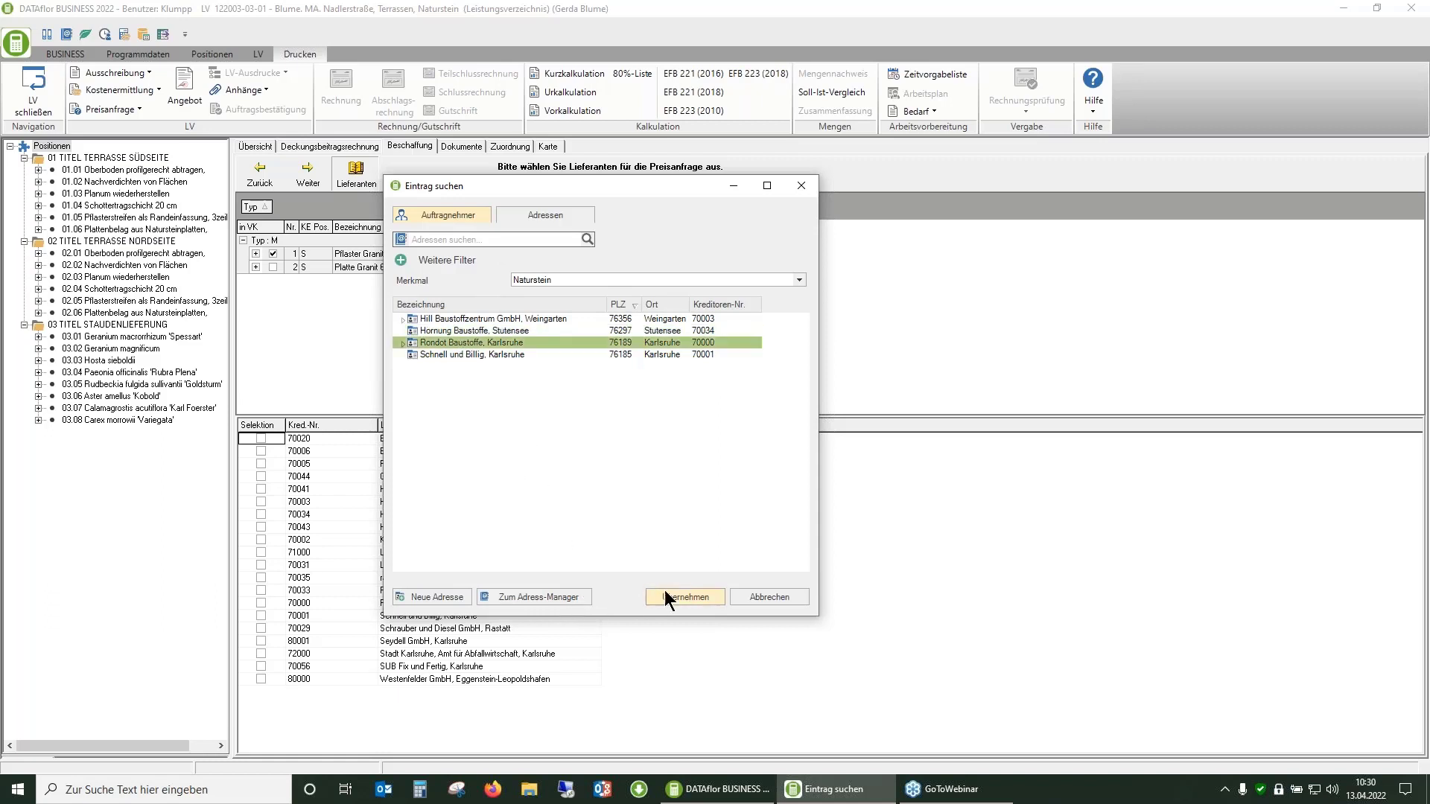
click(703, 600)
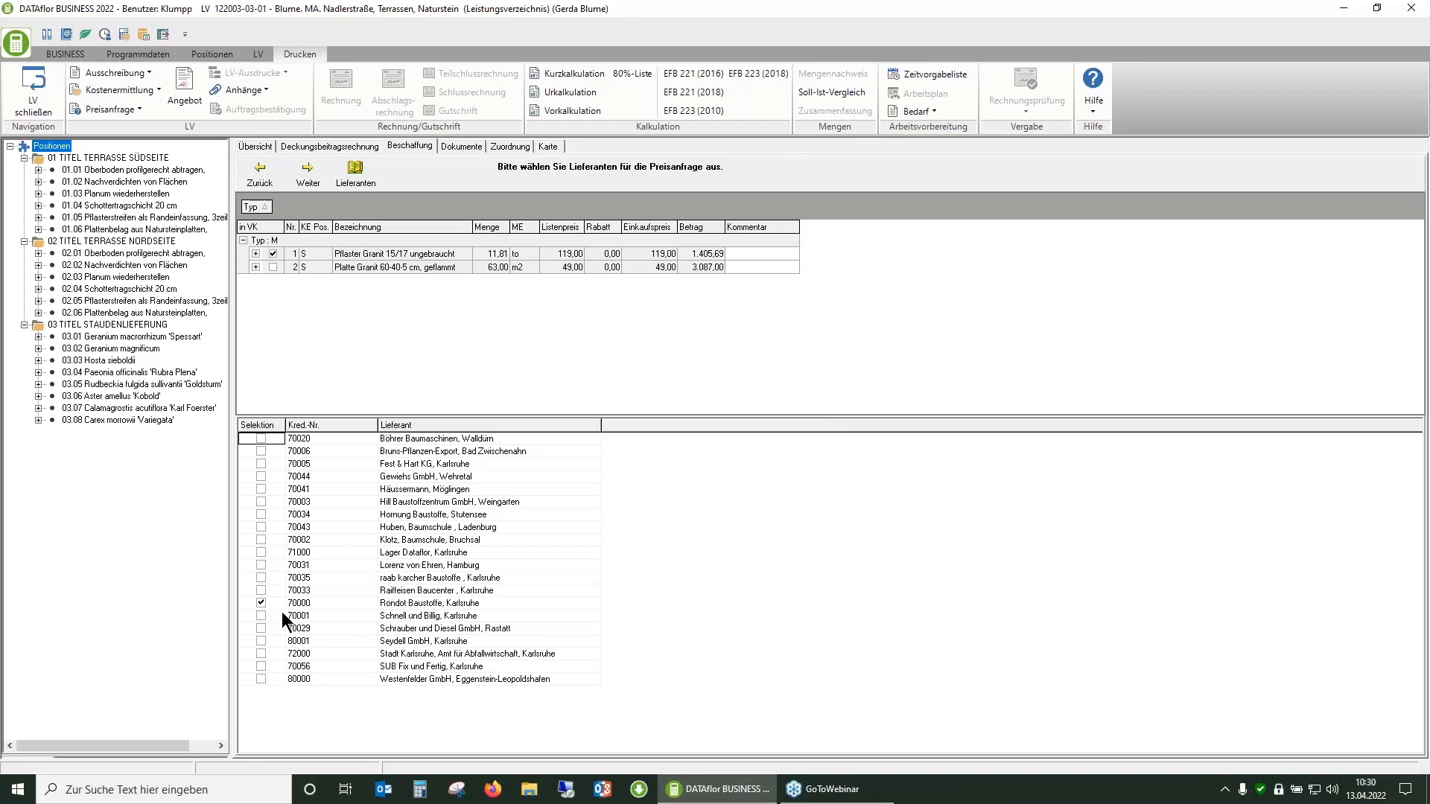
Add Raiffeisen Baucenter and Fest & Hart KG as suppliers and continue to the Preisanfrage's supplier view
click(261, 591)
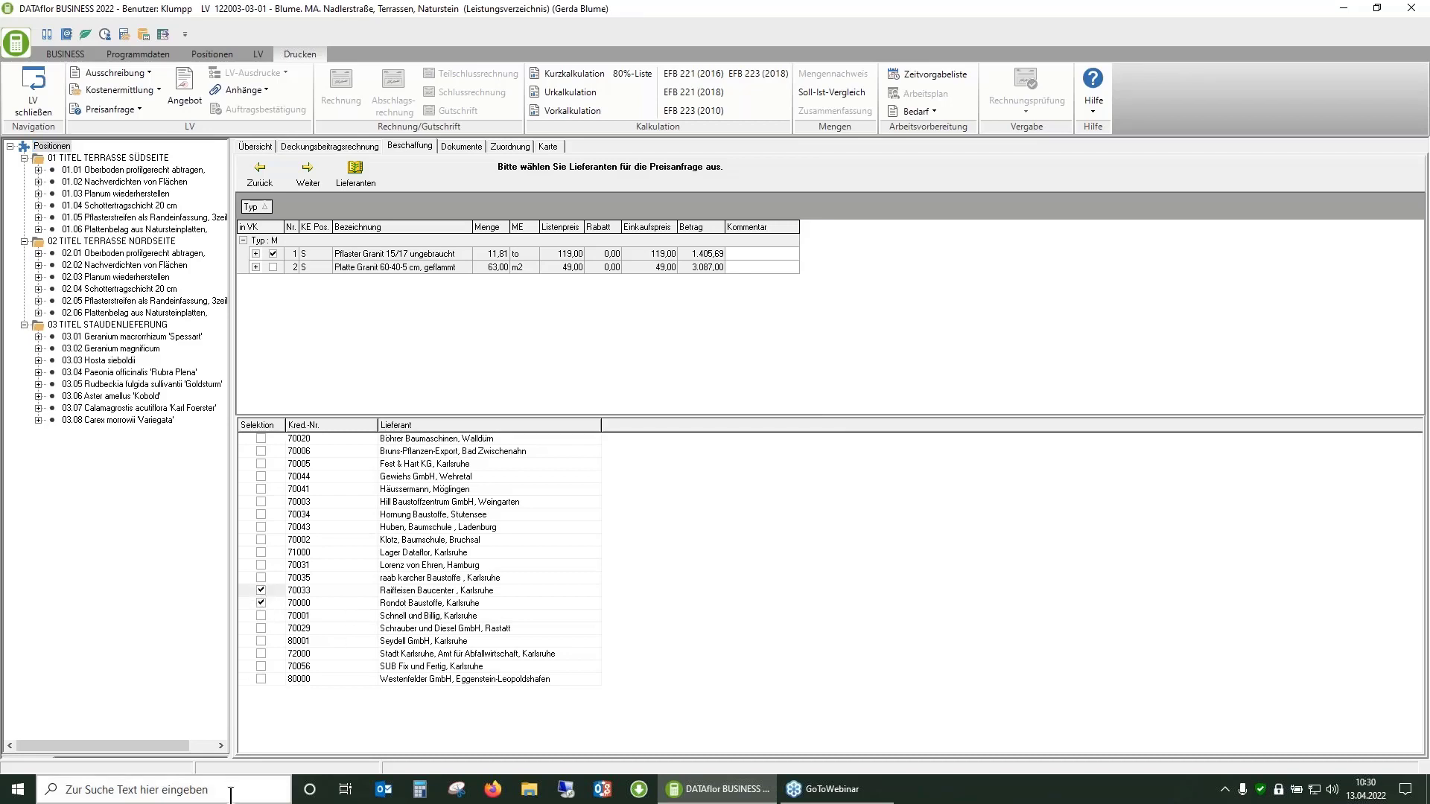
click(261, 463)
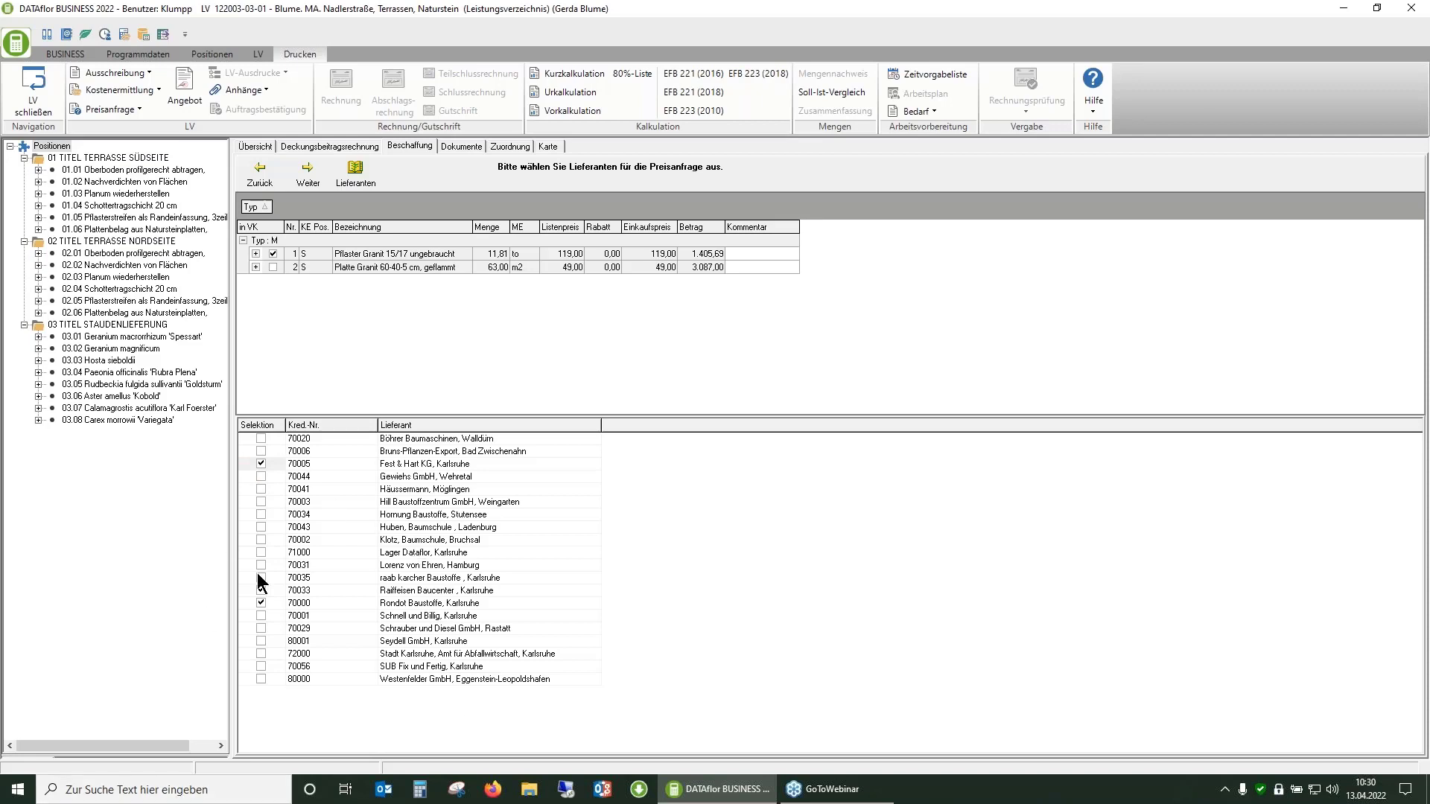
click(310, 175)
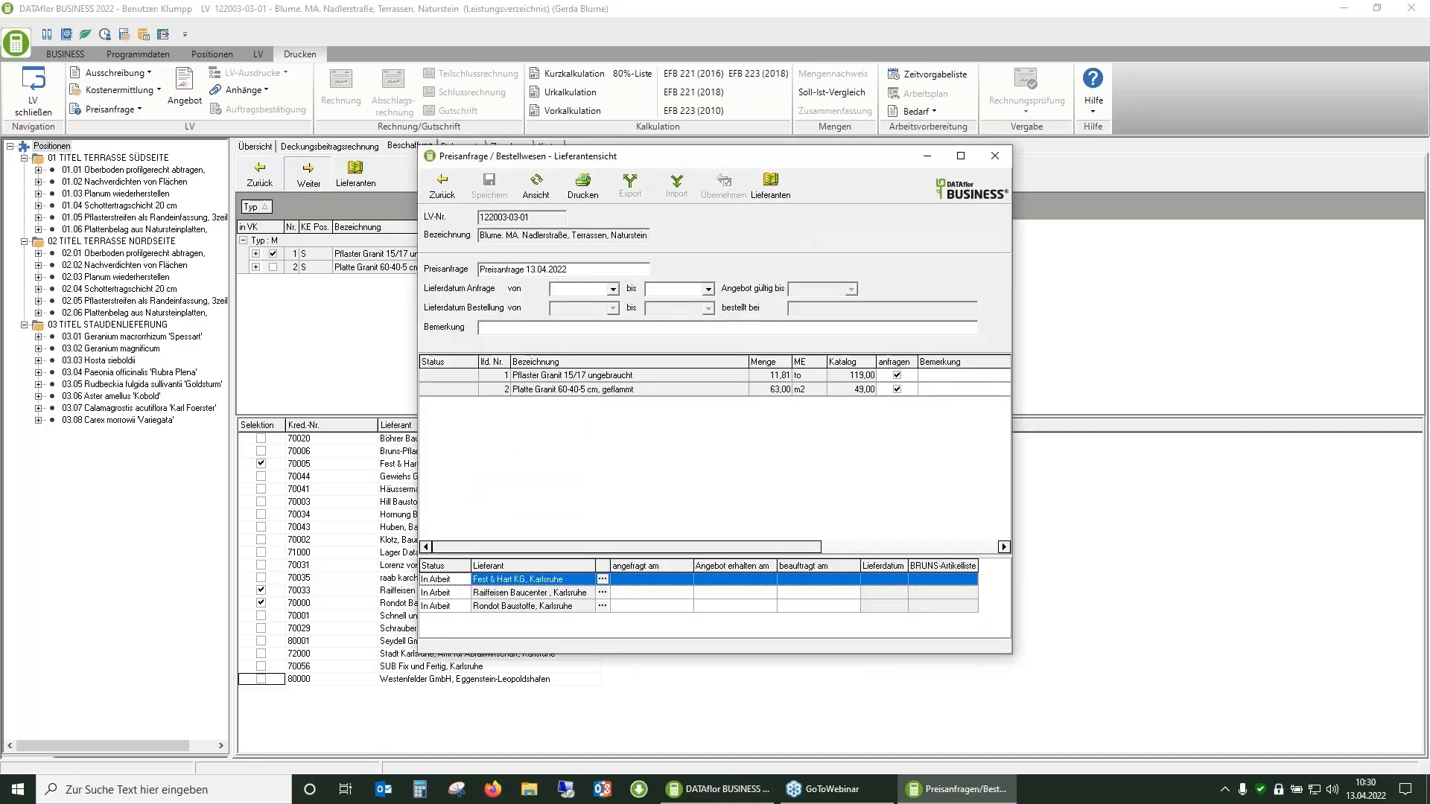
Name the price request "Preisanfrage 13.04.2022 Naturstein Granit" and save it
click(577, 270)
text(Natur)
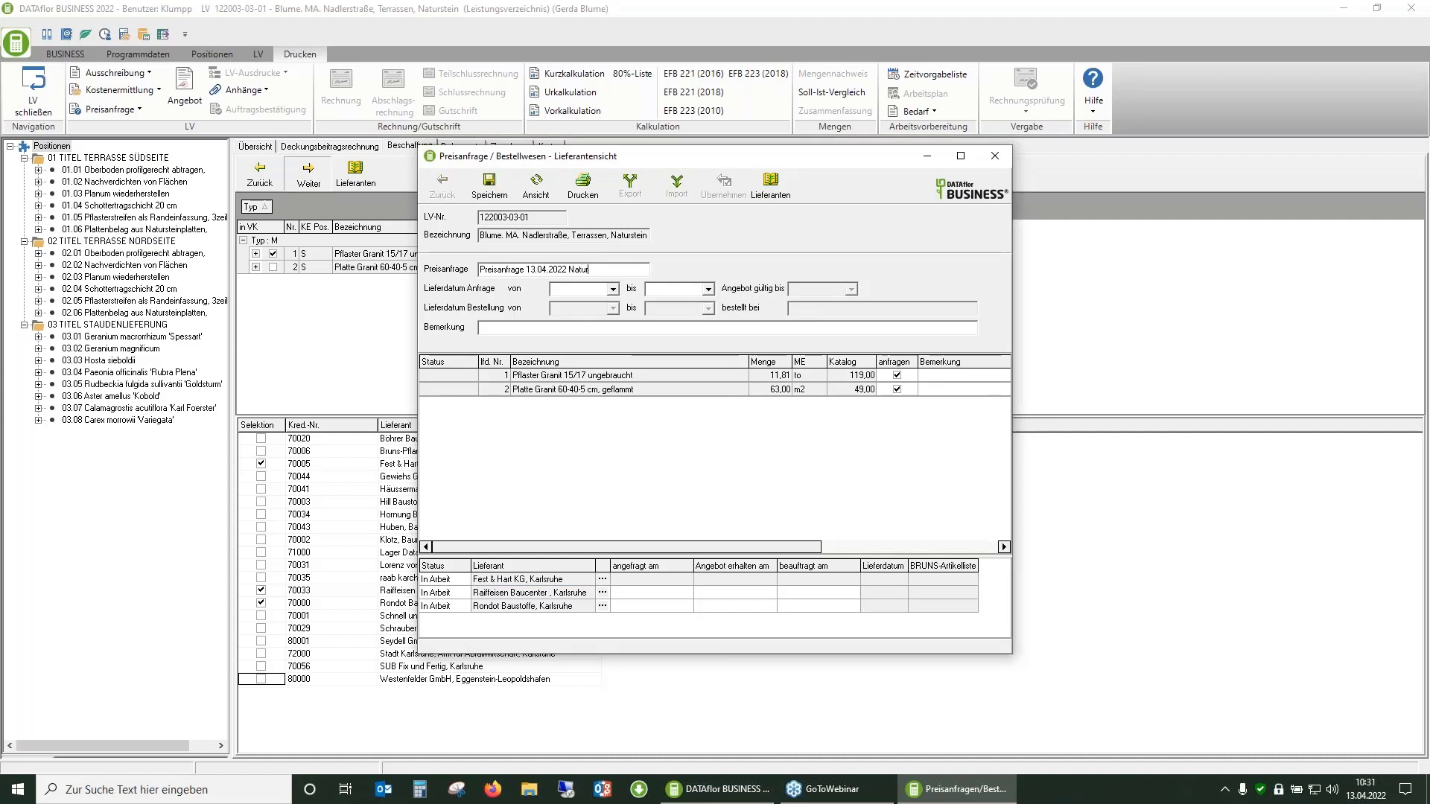
text(stein Granit)
click(495, 190)
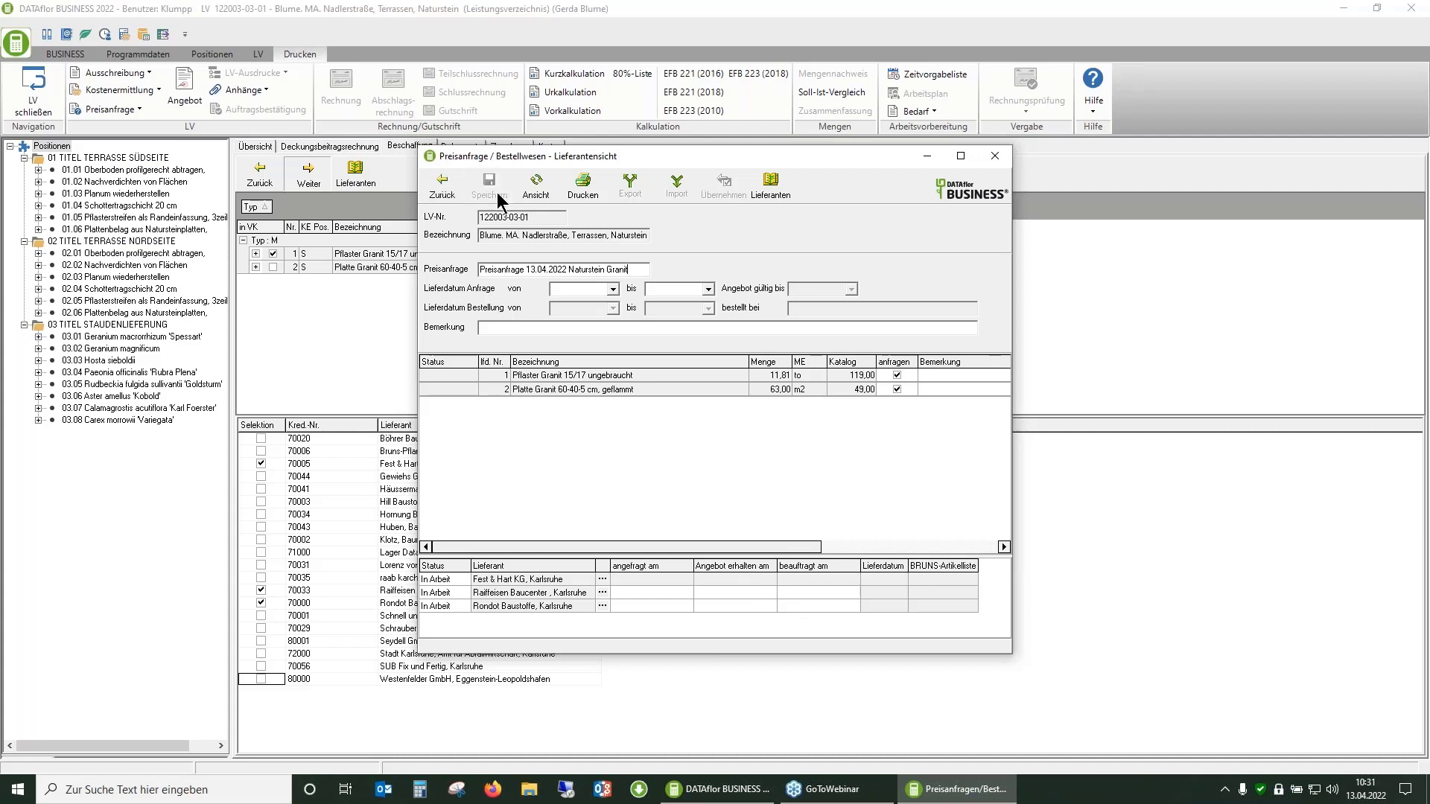
Open the print settings for the Preisanfrage and review its Kopftext and Fußtext
click(582, 190)
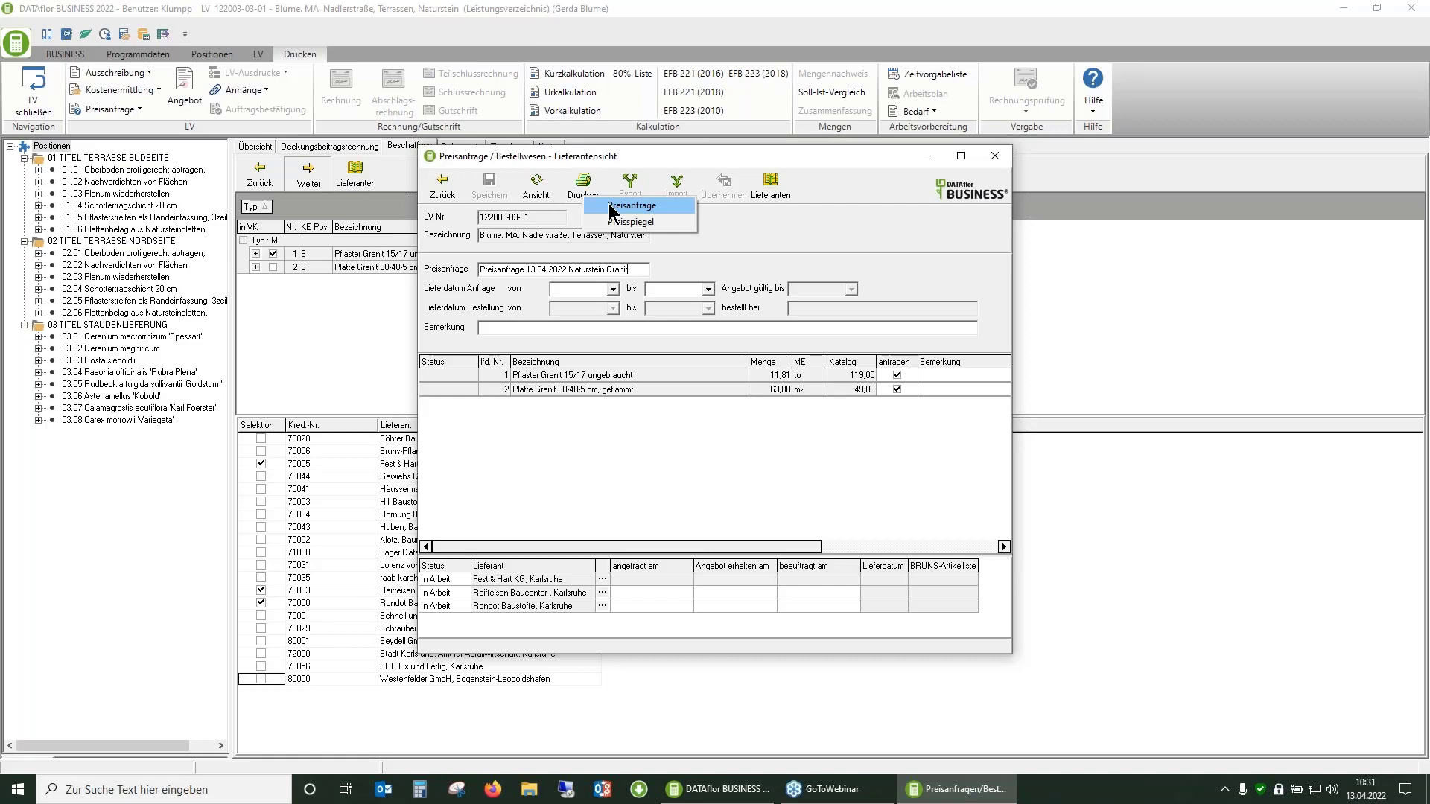
click(632, 206)
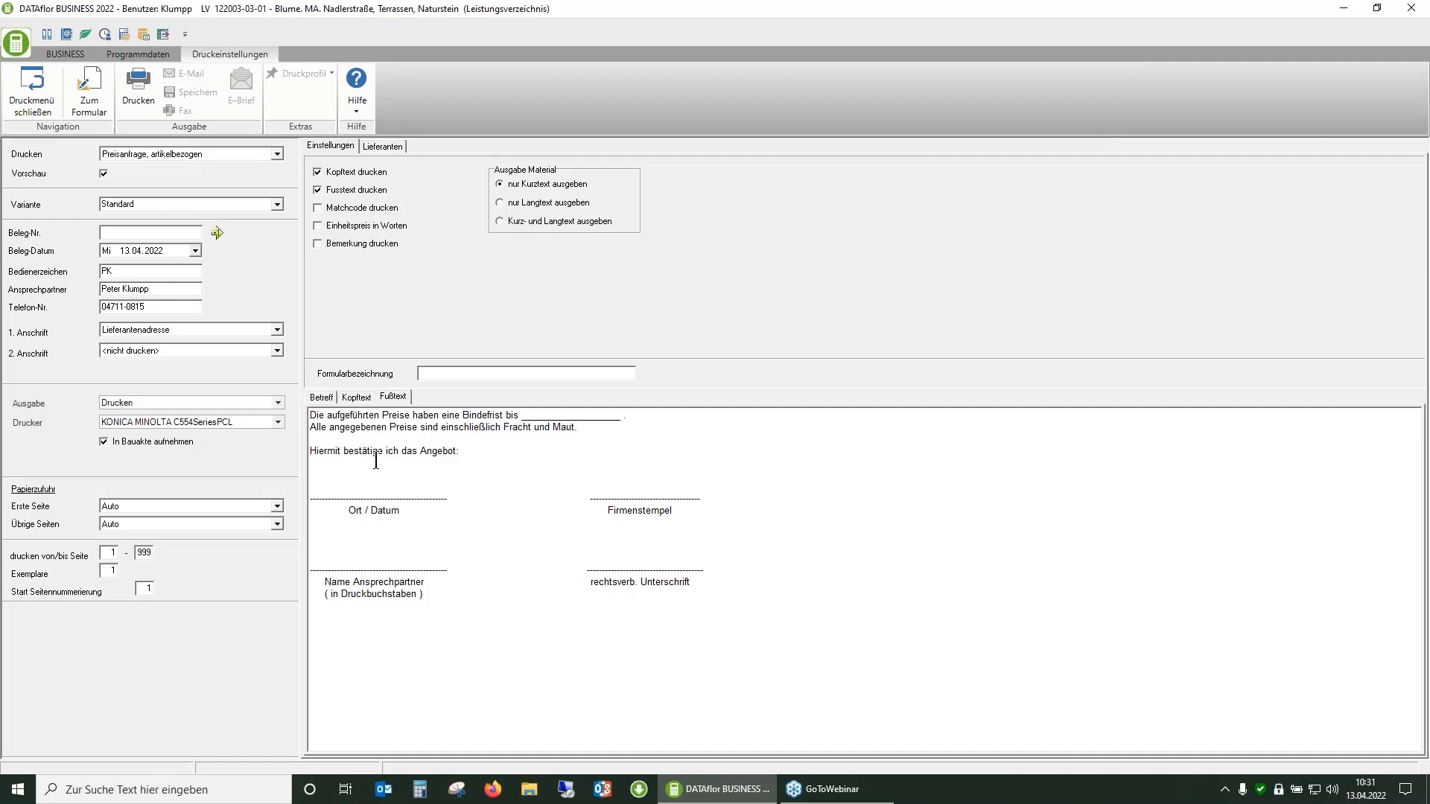
click(365, 398)
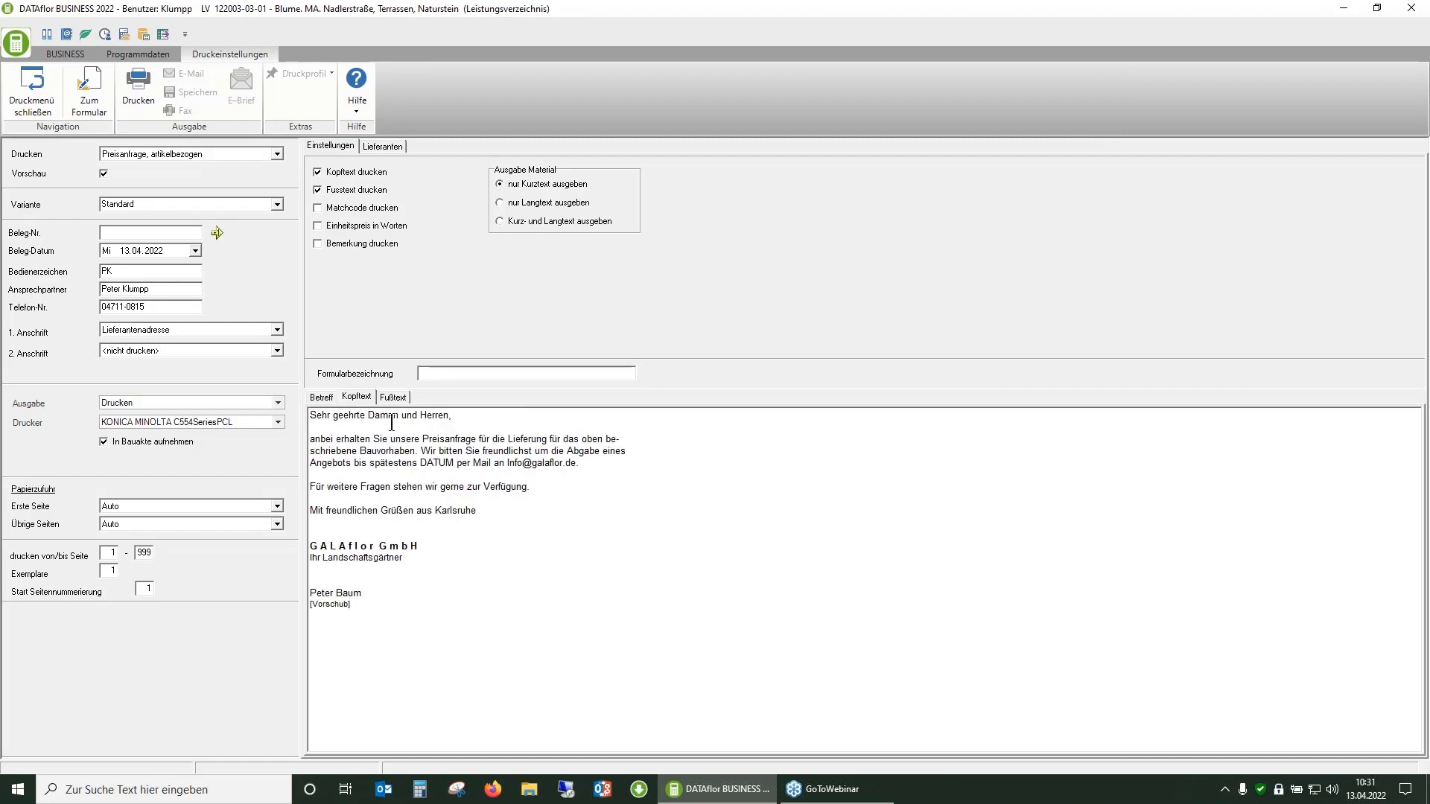
click(392, 397)
click(352, 395)
click(387, 398)
click(353, 396)
Delete the entire Kopftext, check the Fußtext and set the material output to nur Langtext ausgeben
drag(727, 694, 257, 376)
key(Delete)
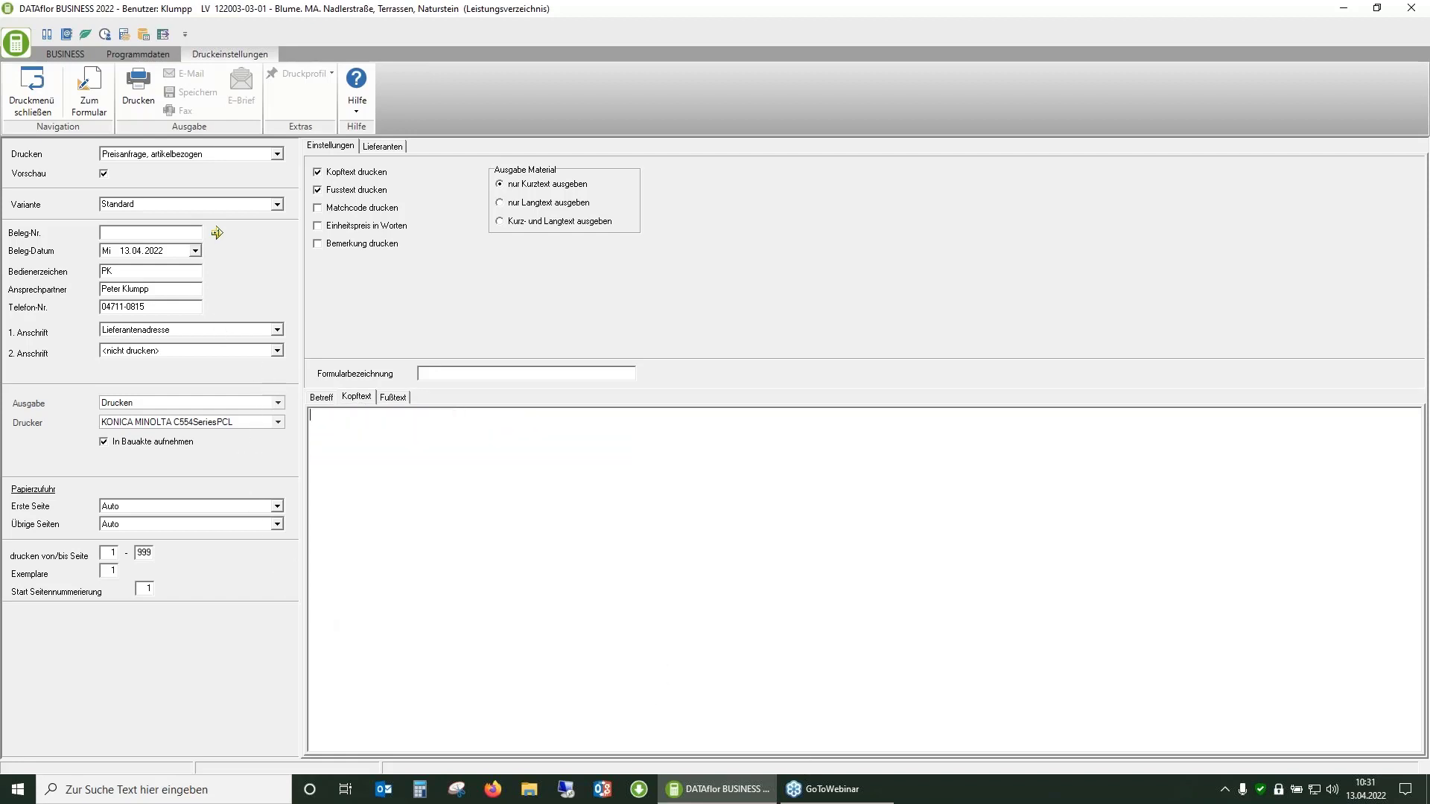
click(393, 398)
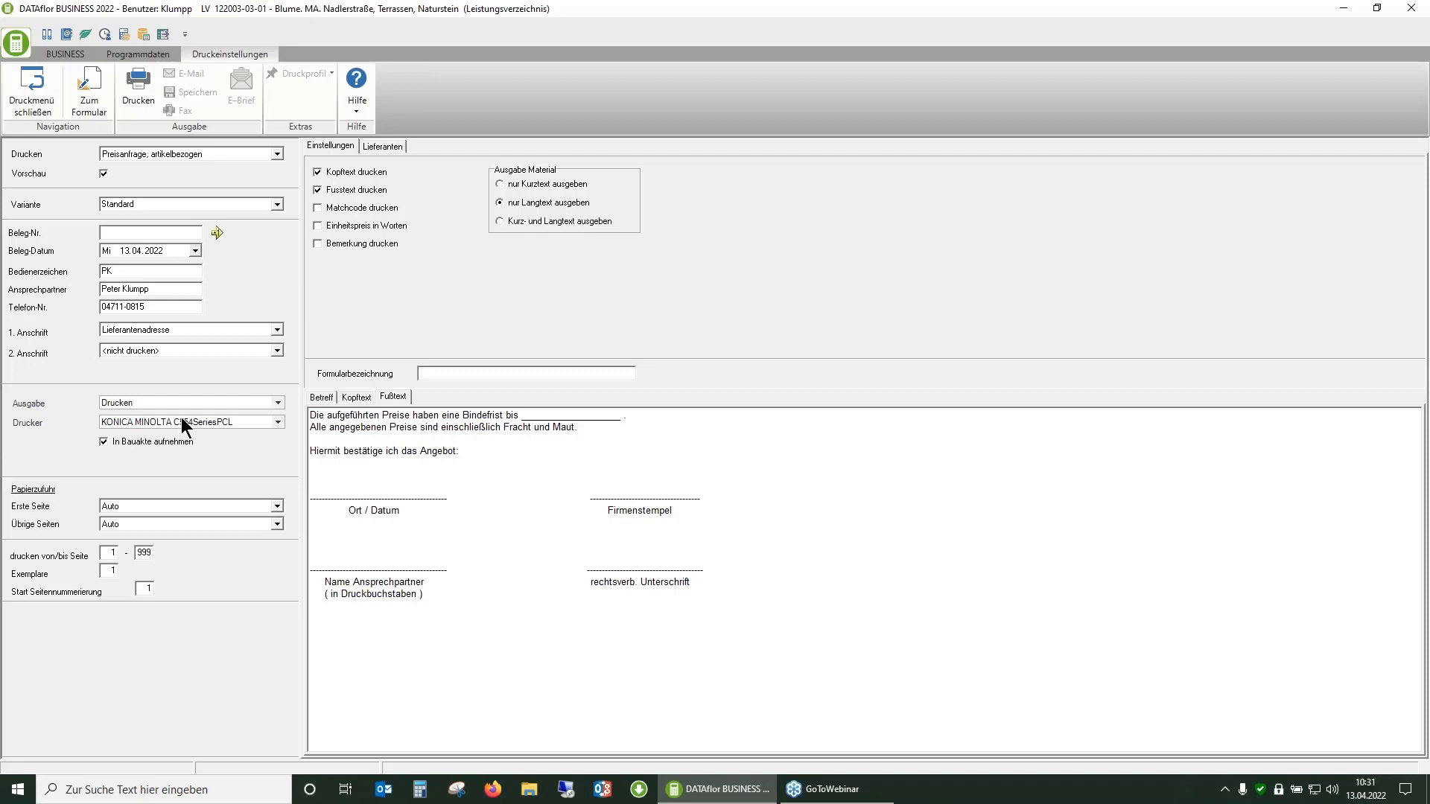
Set the output to E-Mail and keep only one contact person each for Rondot Baustoffe and Fest & Hart KG as recipients
click(277, 403)
click(113, 425)
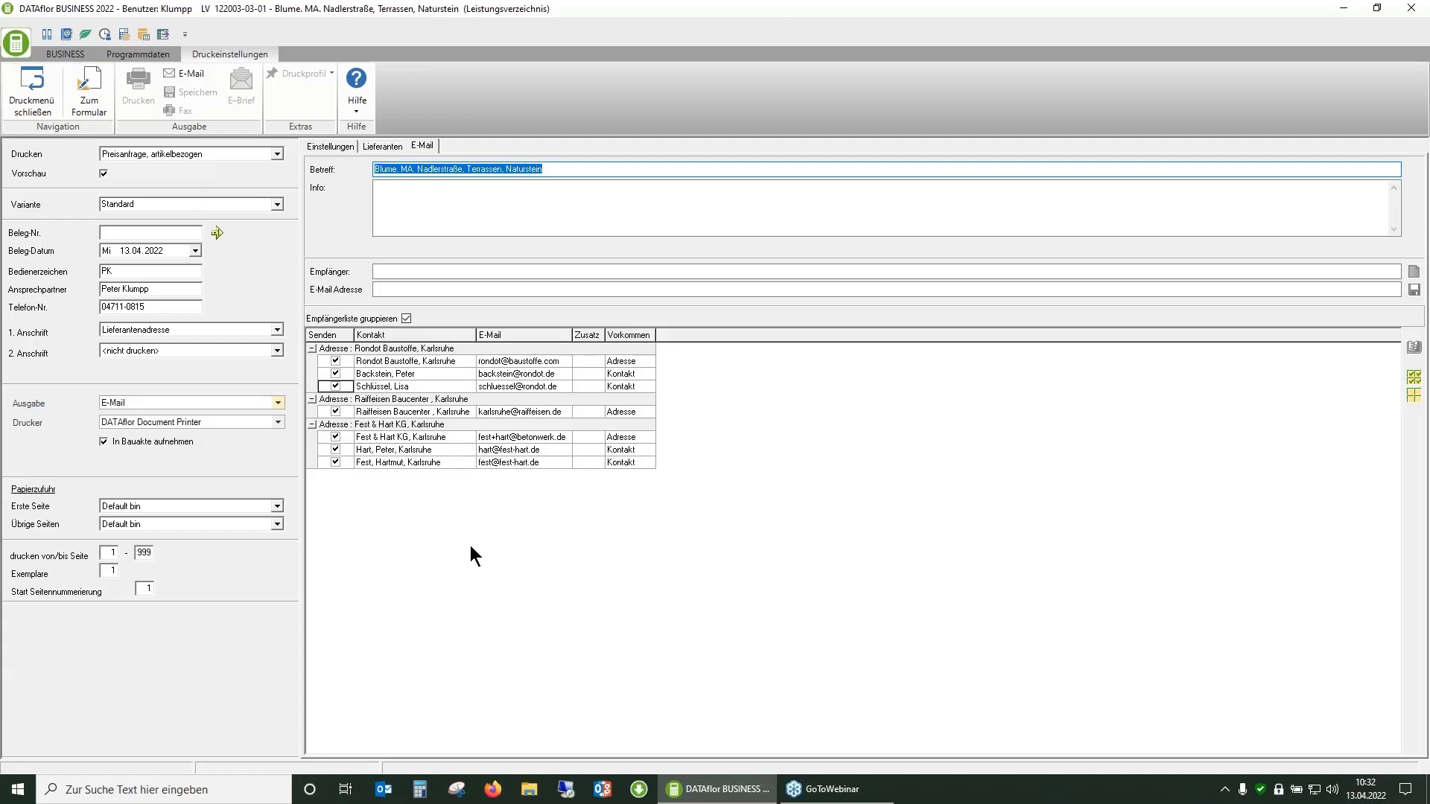
click(336, 361)
click(335, 387)
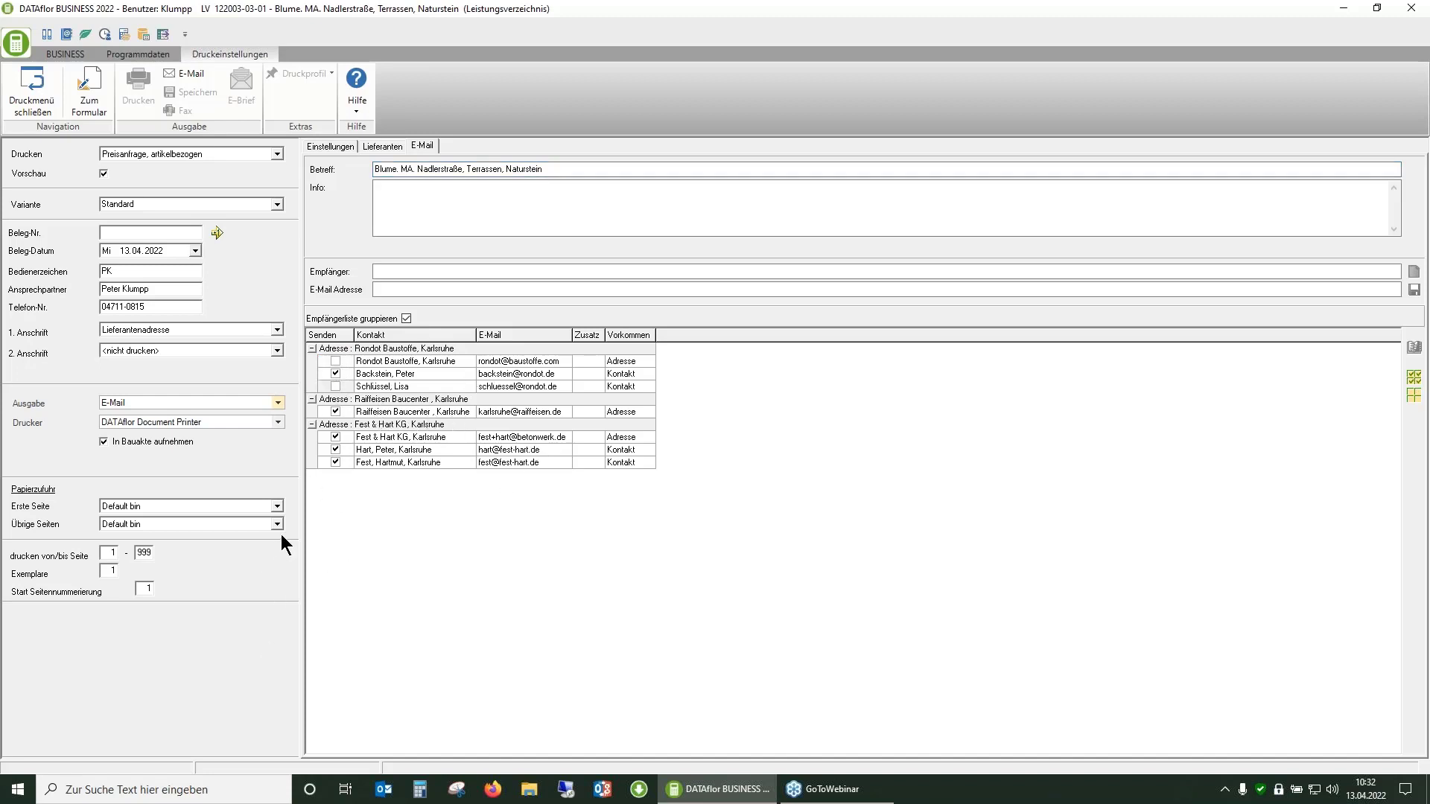
click(335, 446)
Insert Anschreiben-Preisanfrage.txt from the Preisanfrage folder under 2 Texte Auftragverwaltung as the e-mail's Info text and check it from the beginning
click(428, 212)
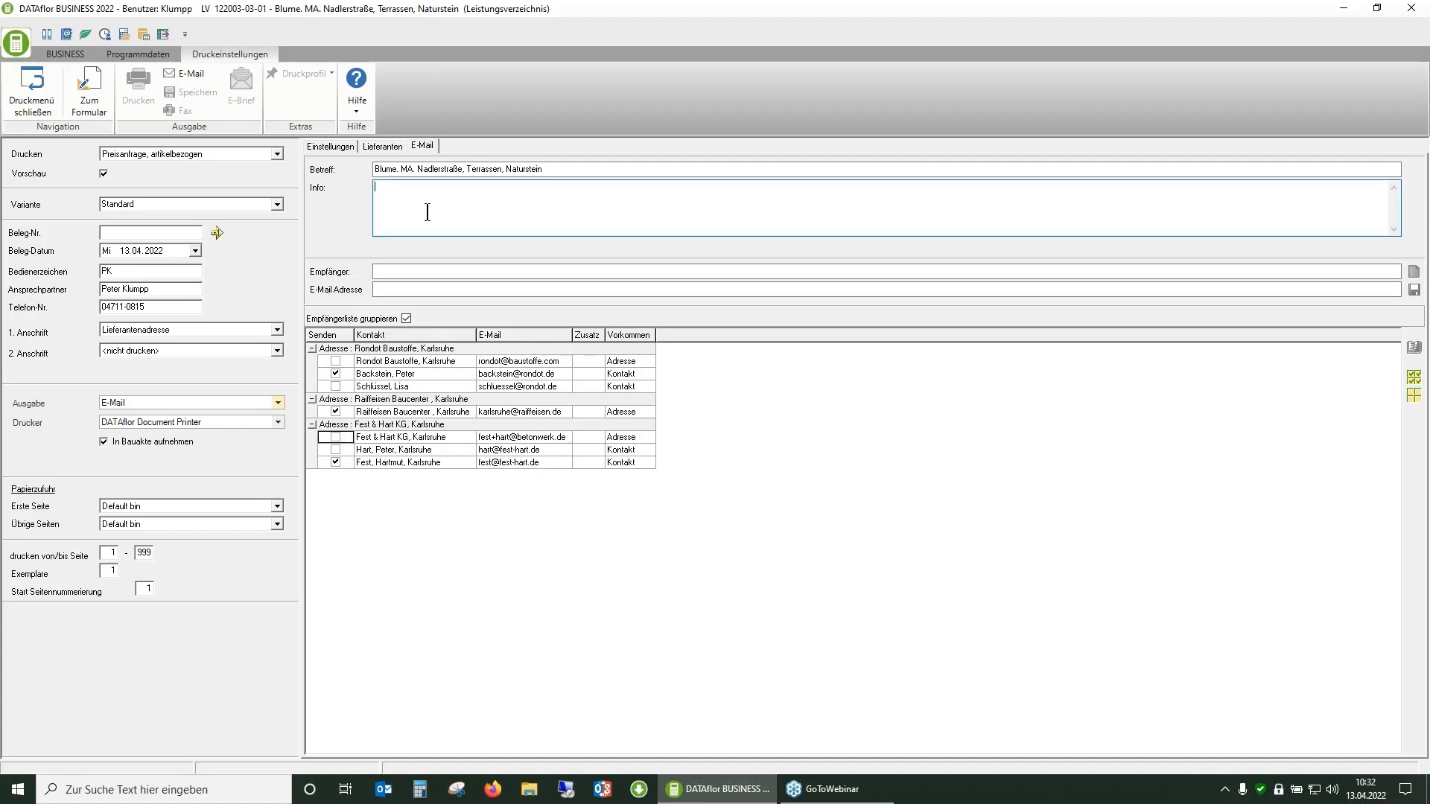
right_click(427, 212)
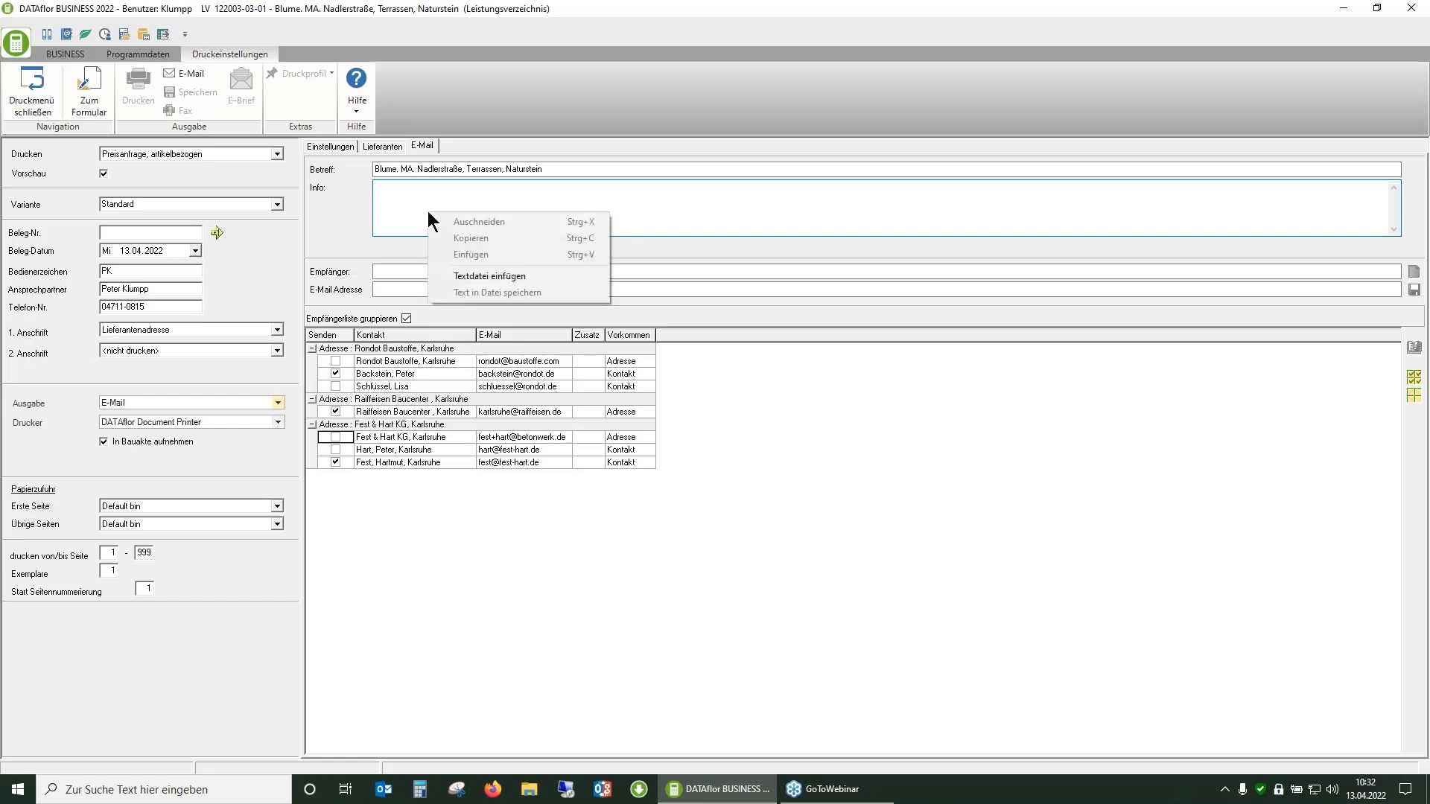
click(454, 276)
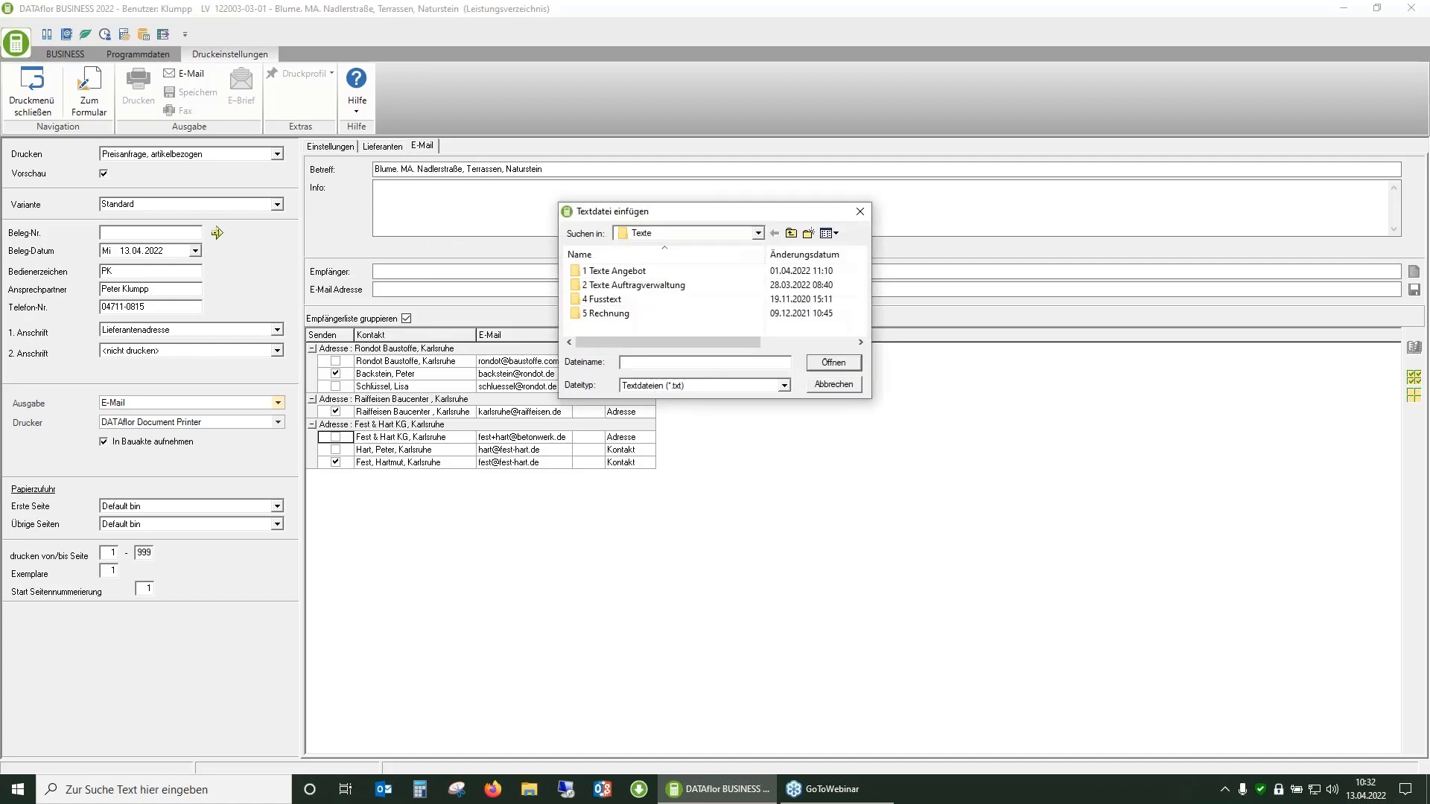
double_click(636, 287)
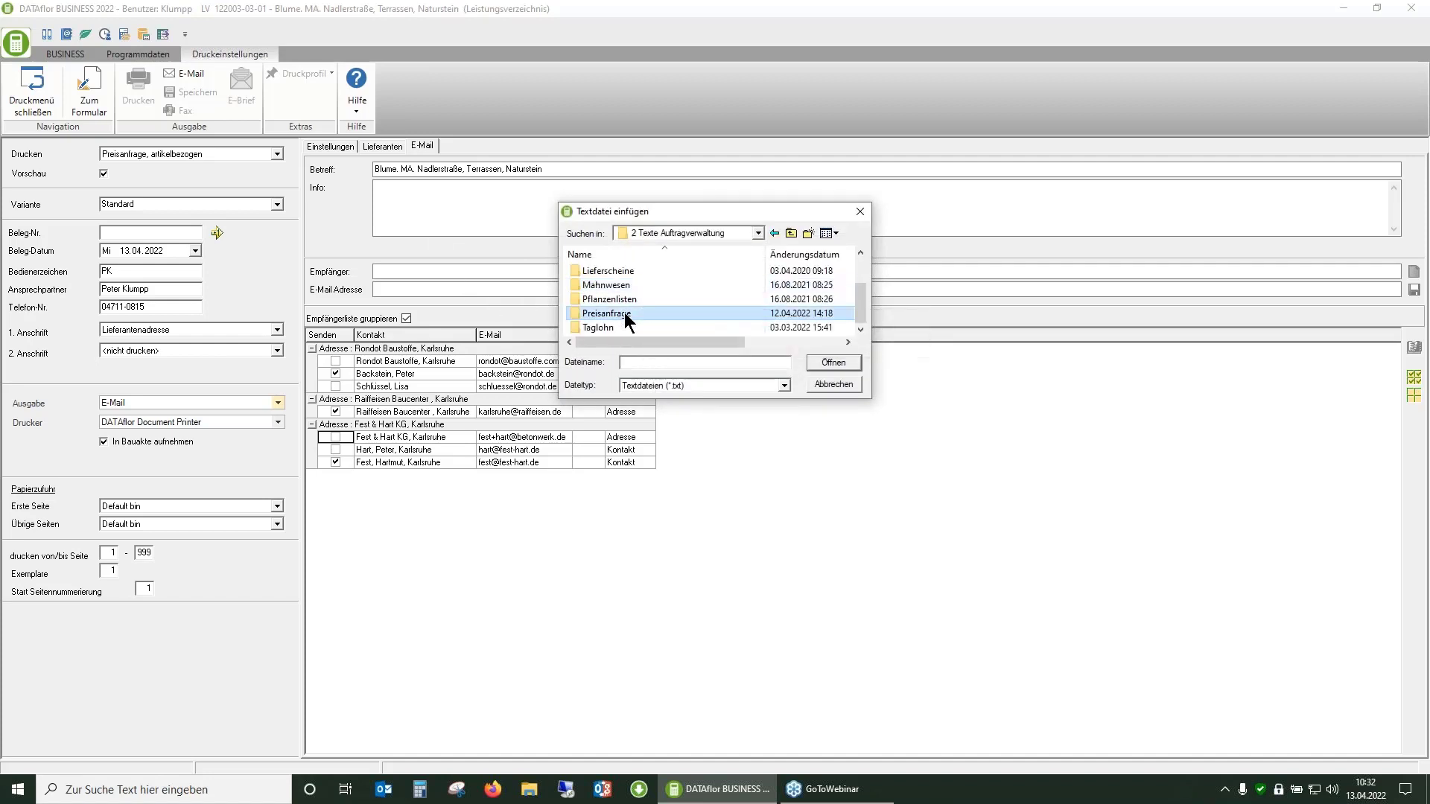
double_click(626, 313)
click(613, 272)
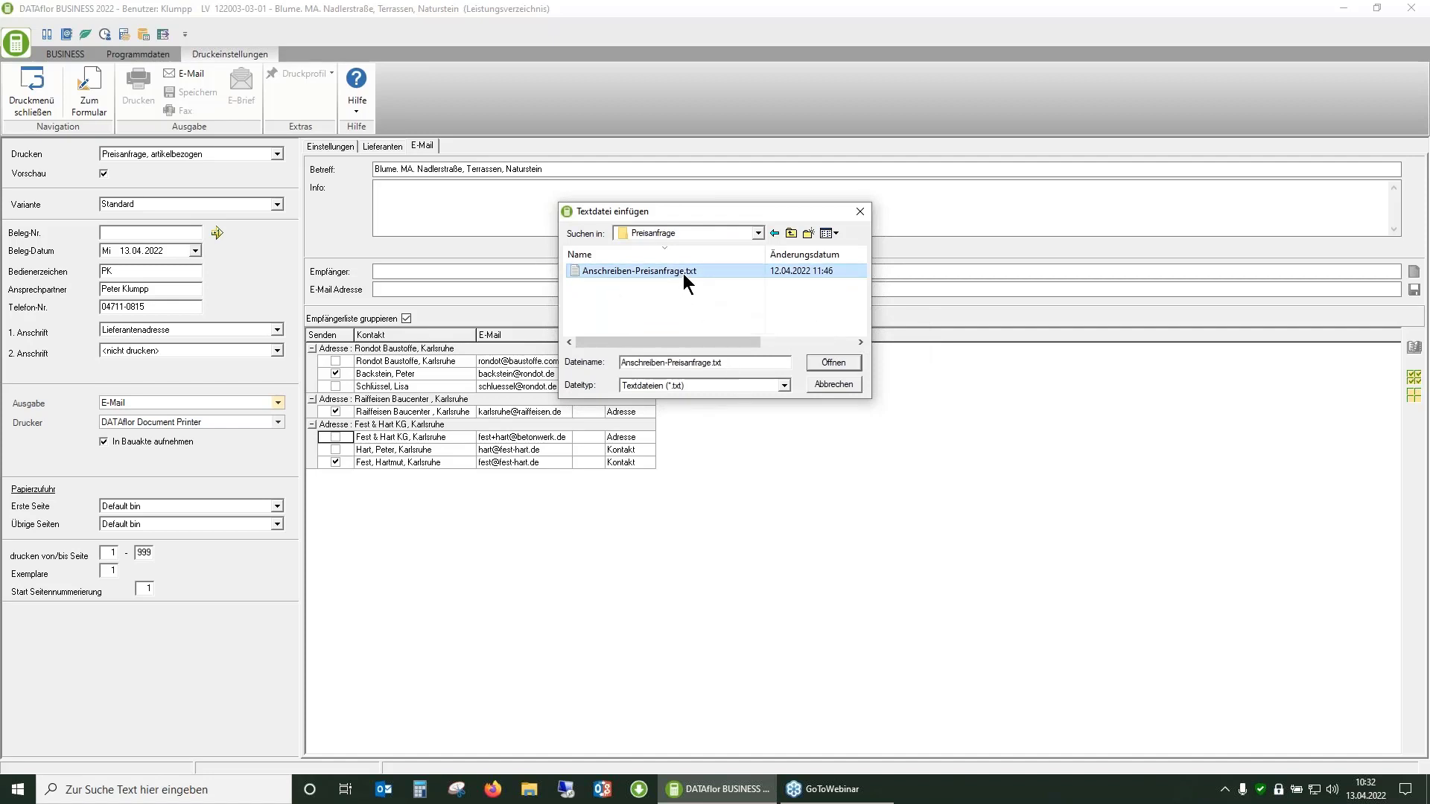
click(833, 363)
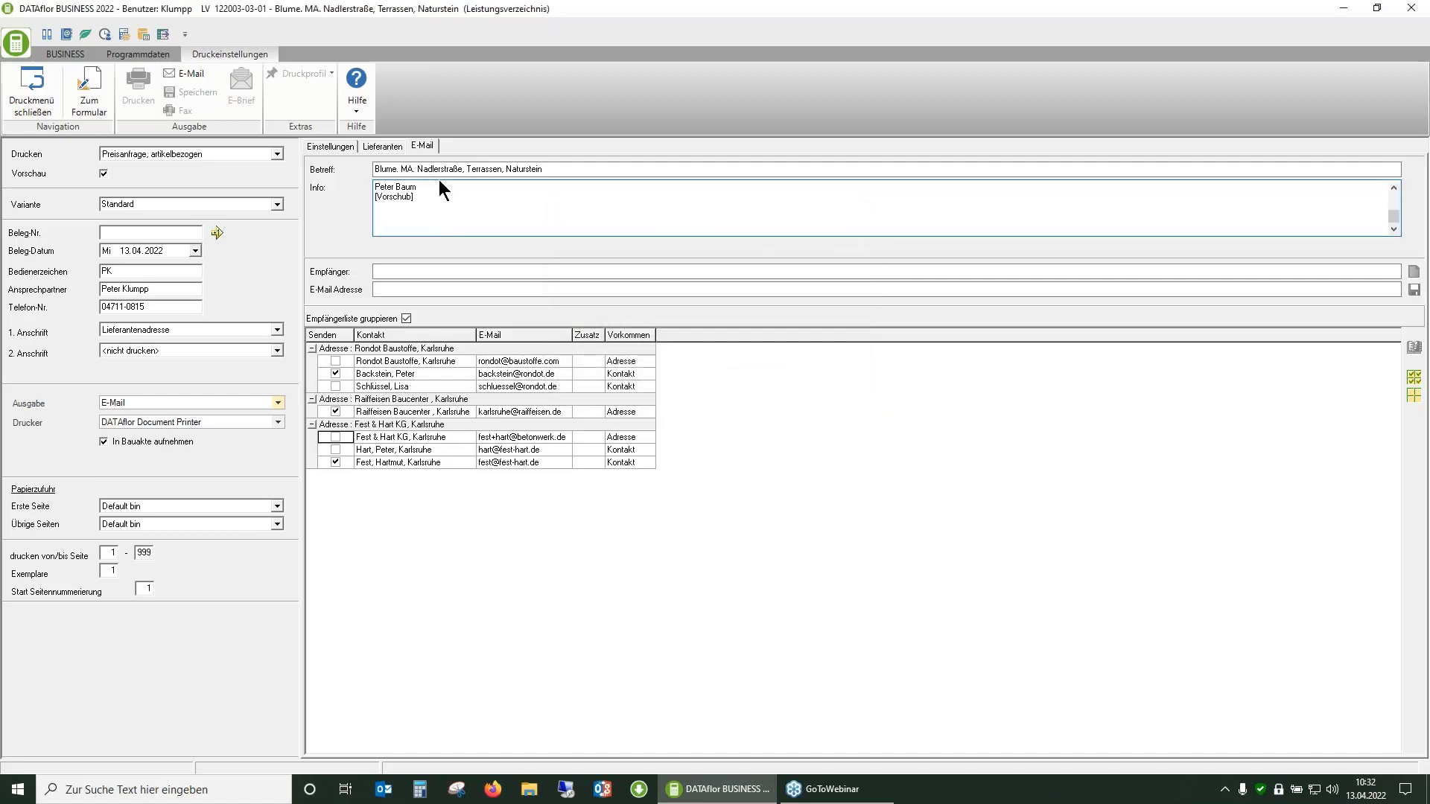
drag(444, 207, 341, 193)
click(368, 186)
scroll(426, 220, up, 4)
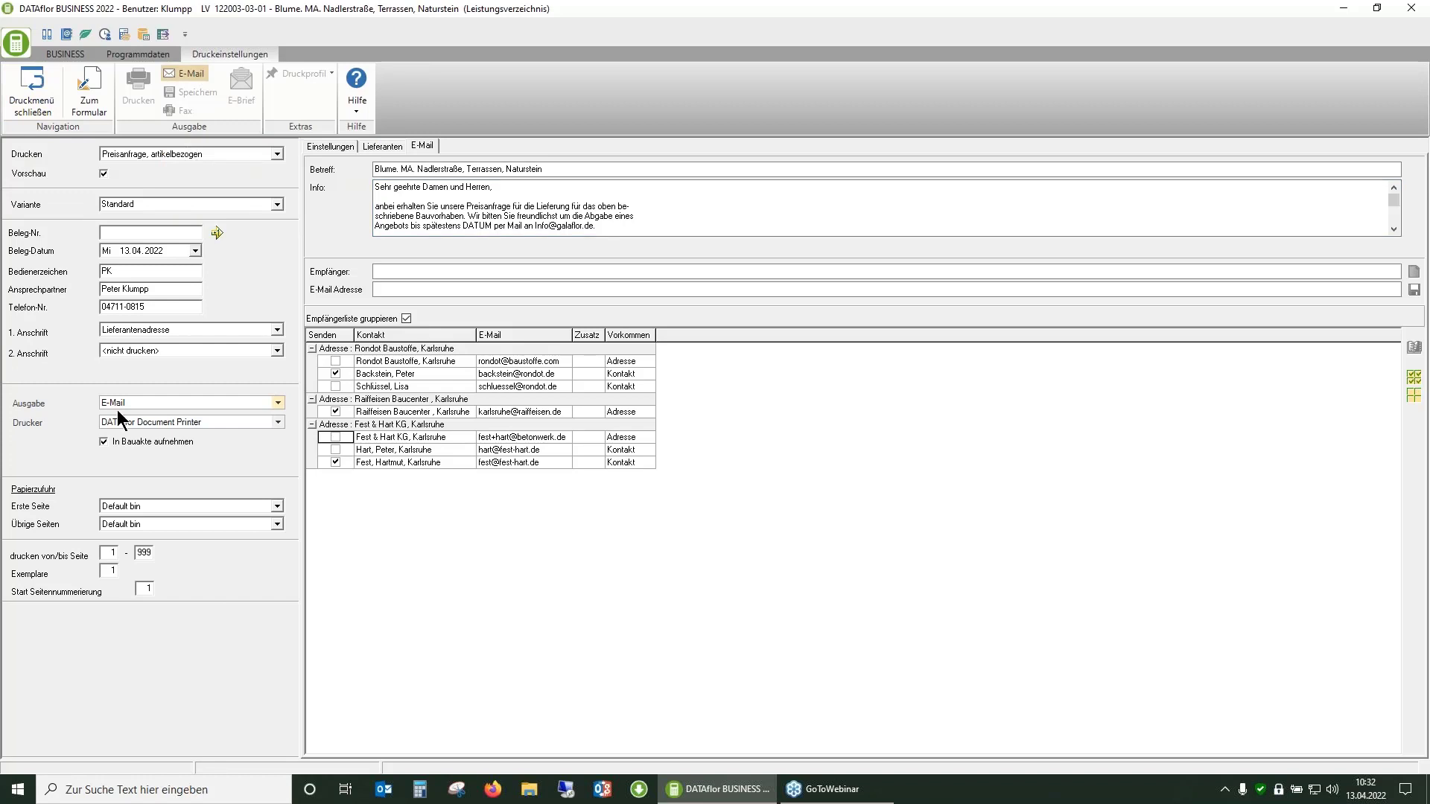
Preview the e-mail Preisanfrage and check the long texts and quantities of the two granite articles
key(Return)
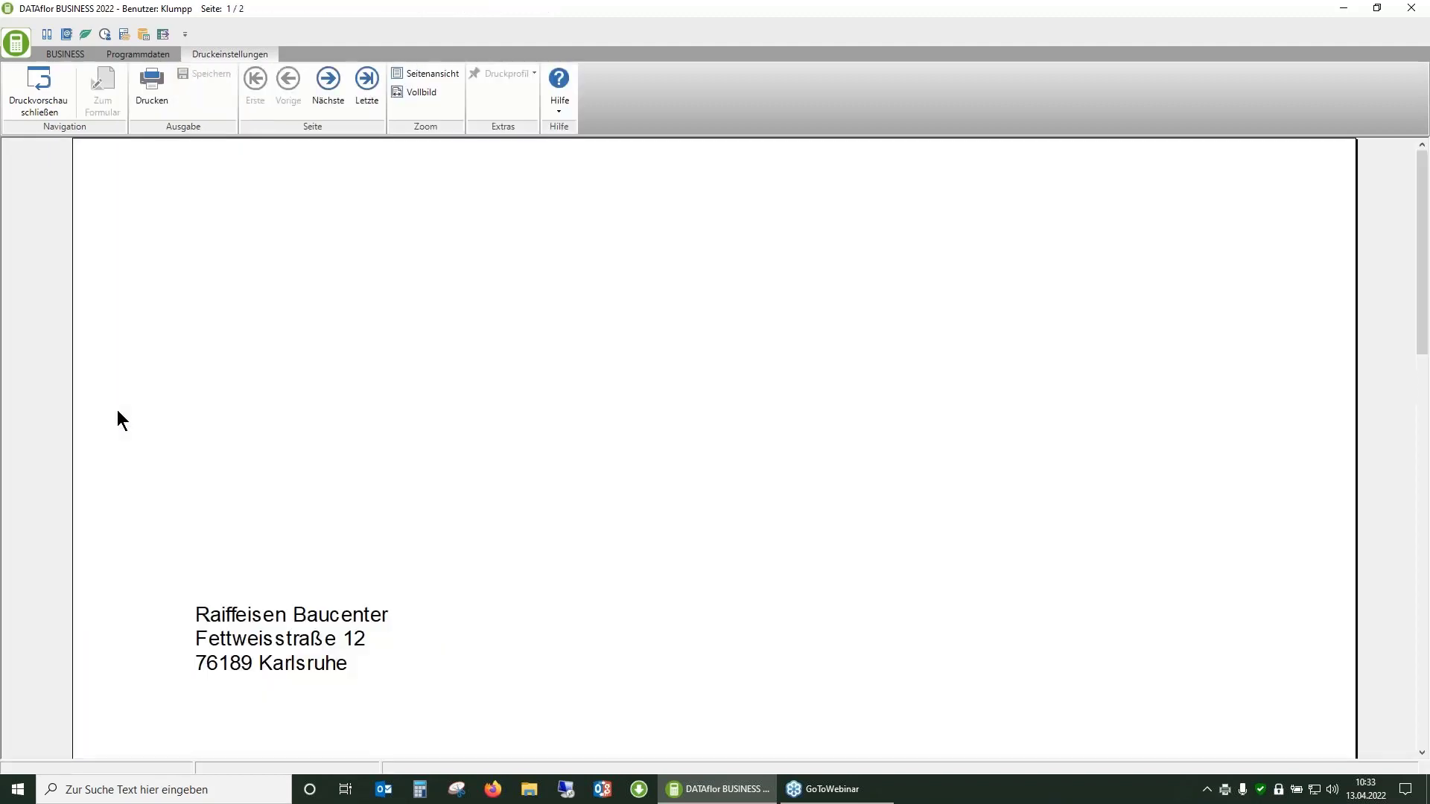
drag(1422, 246, 1422, 397)
scroll(811, 448, down, 3)
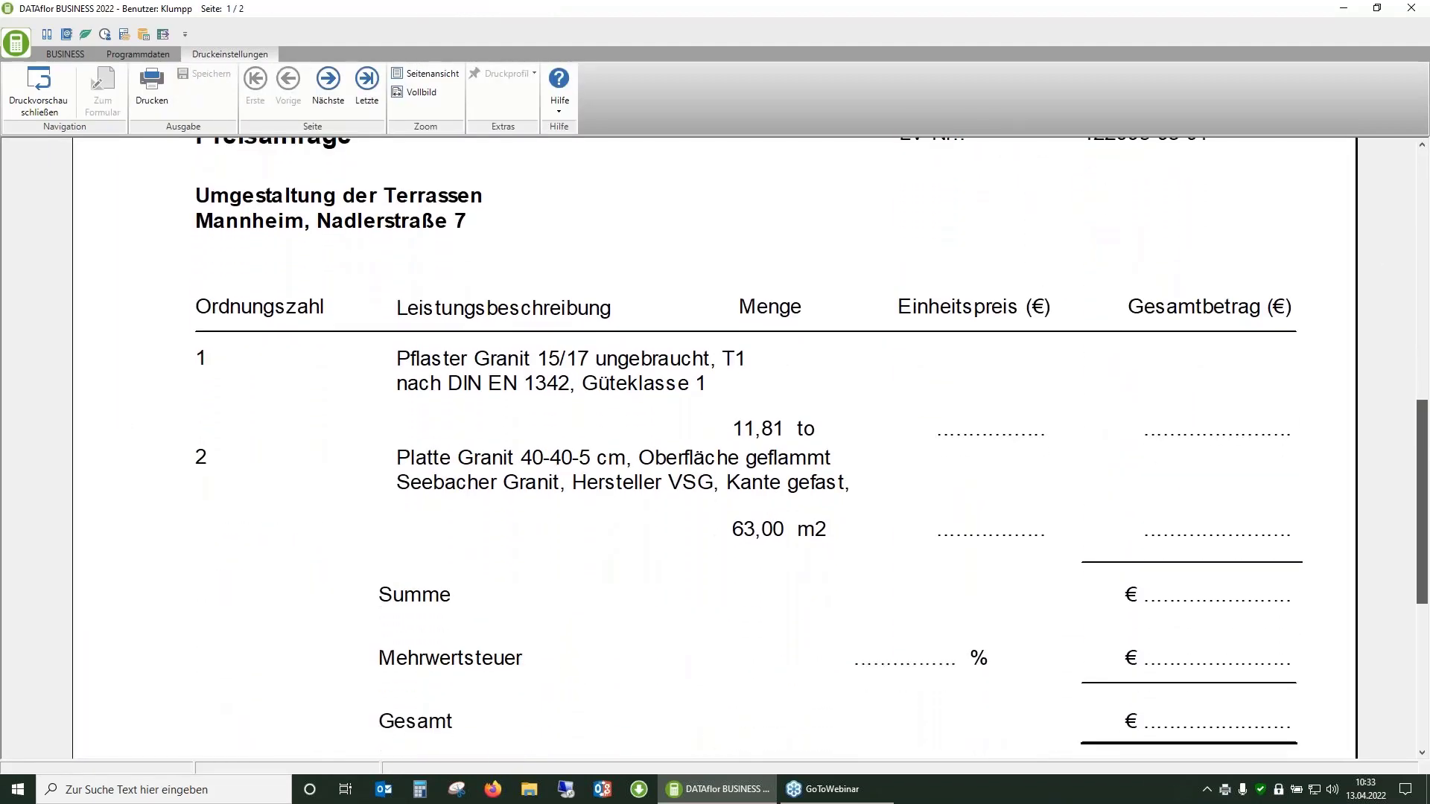
scroll(282, 446, up, 1)
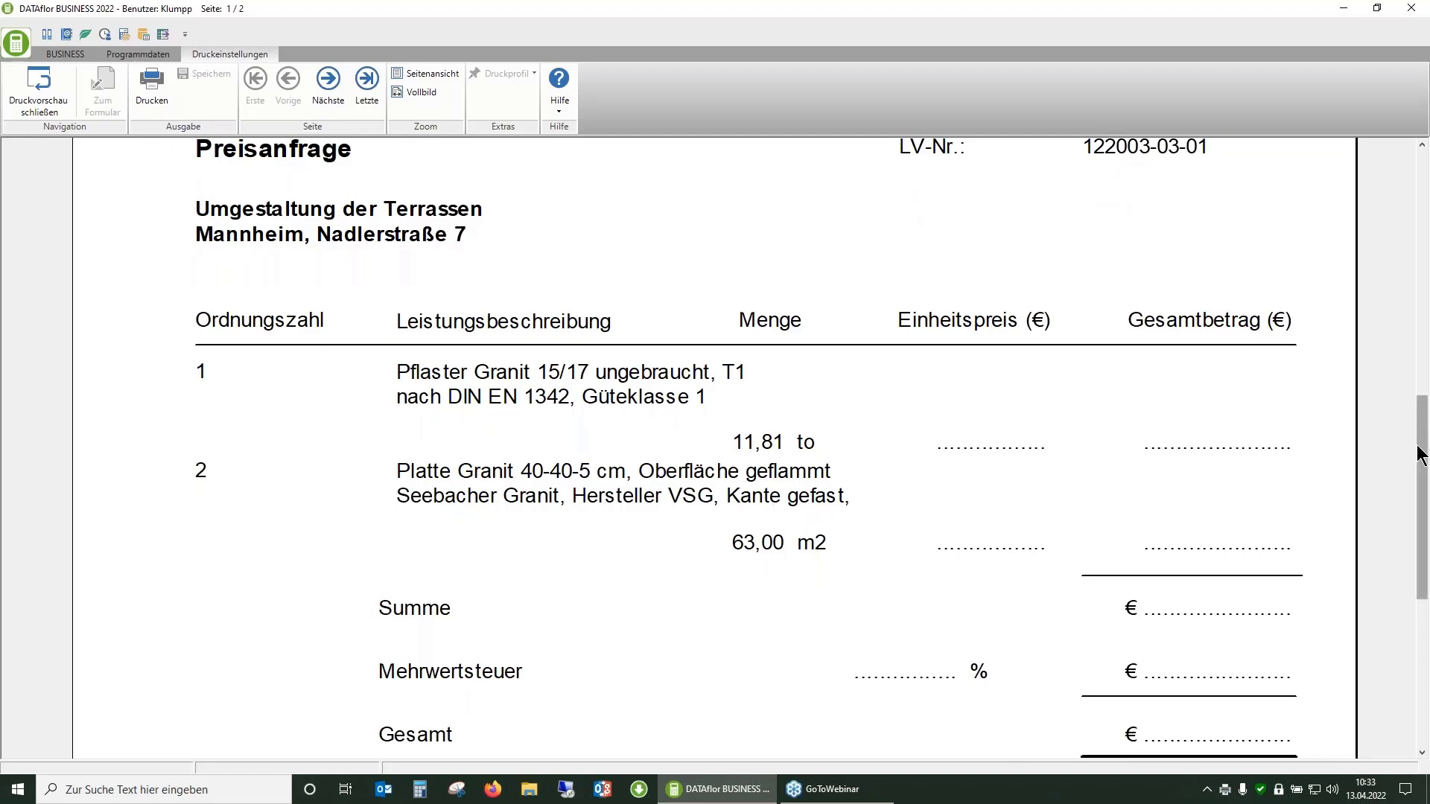
Check the previewed price request's totals and closing text, and file a Preisanfrage, artikelbezogen document for each of the three supplier e-mails
drag(1422, 476, 1423, 602)
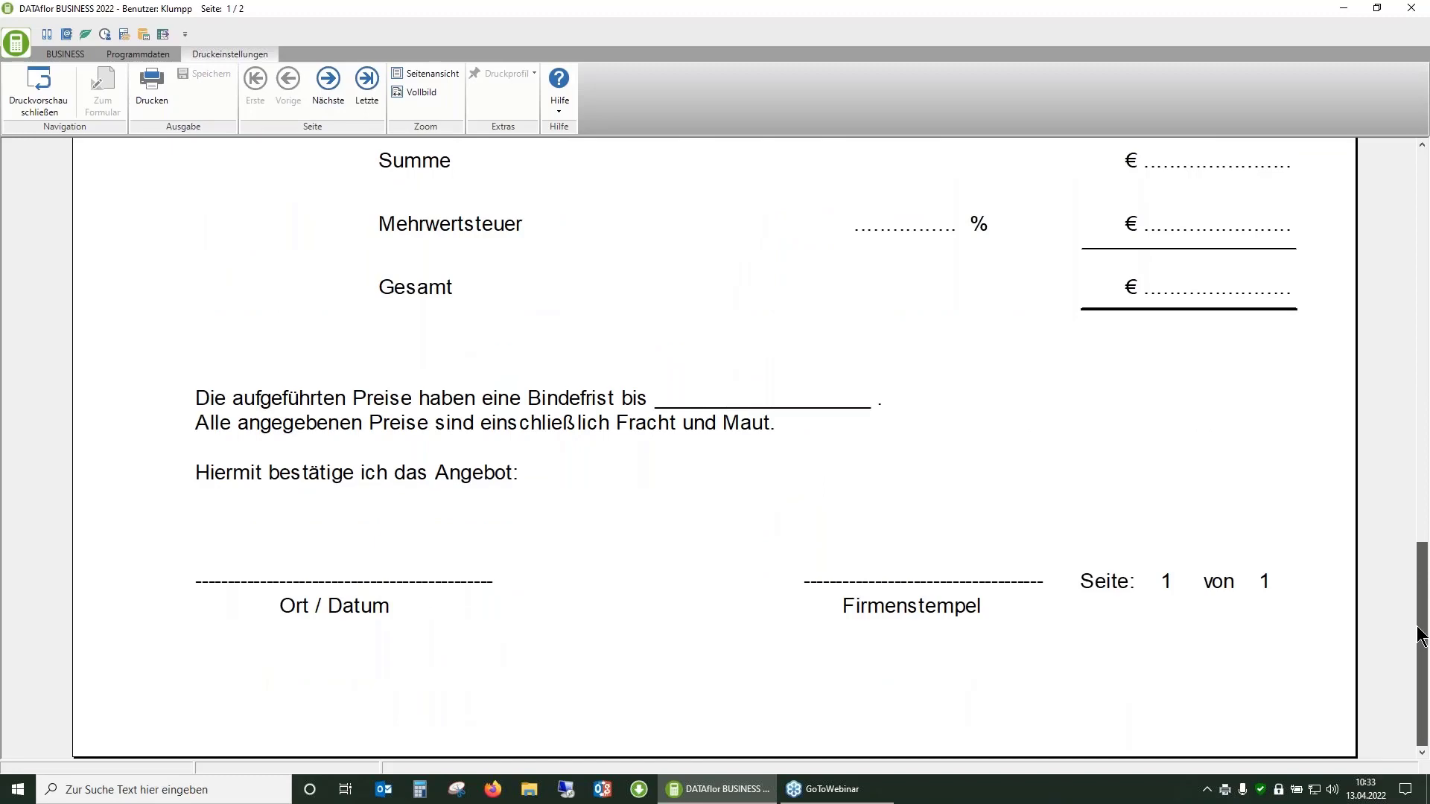
drag(1421, 637, 1407, 319)
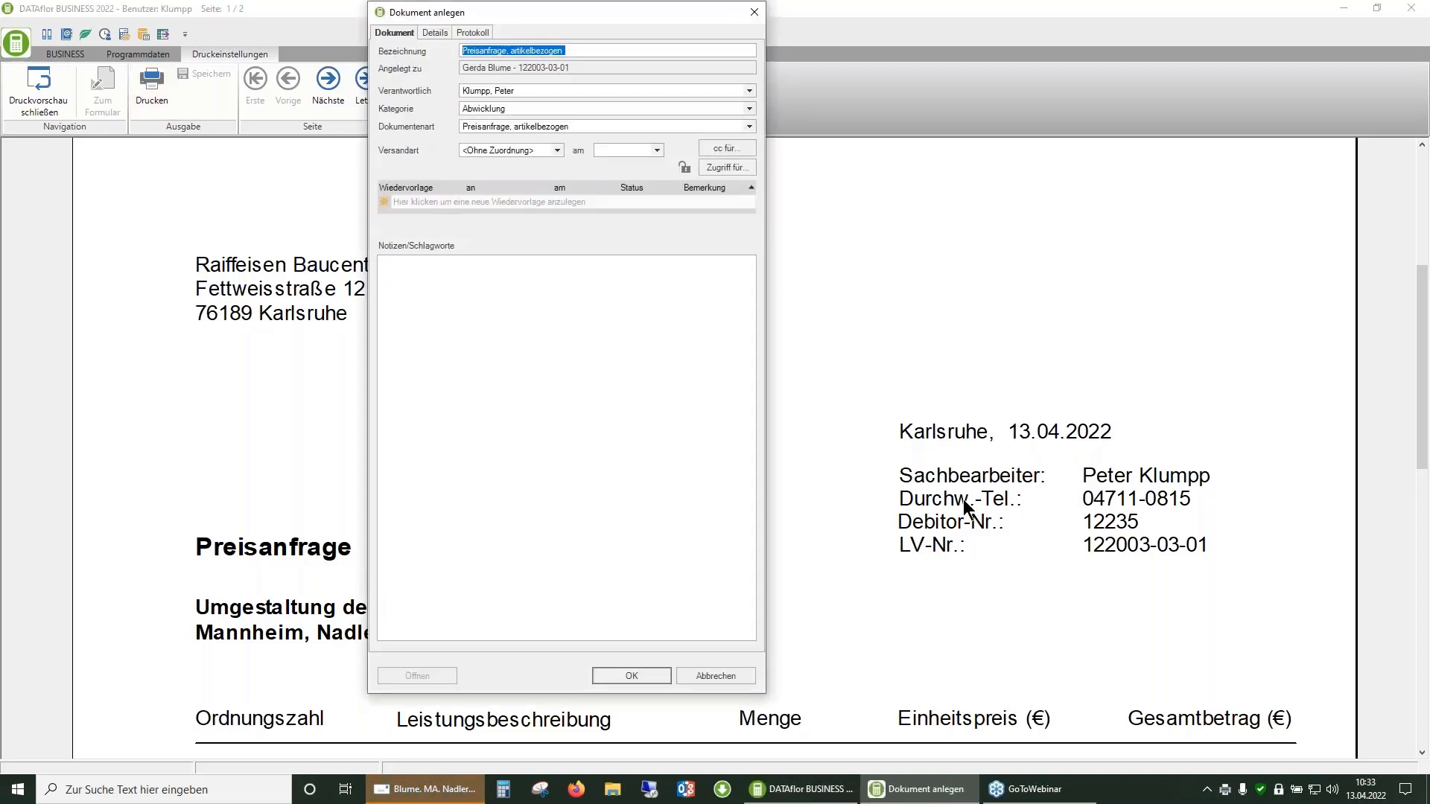
click(642, 676)
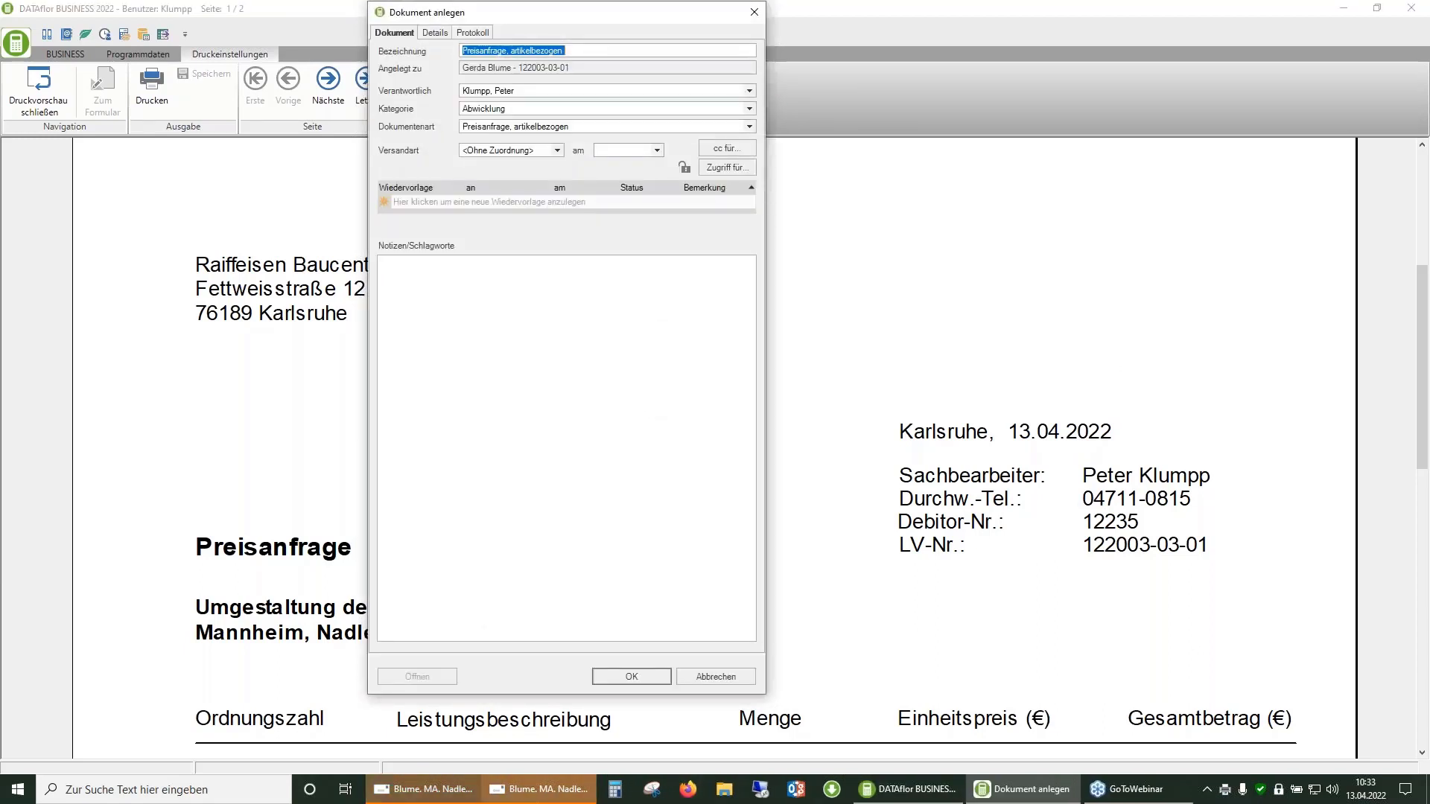
click(637, 681)
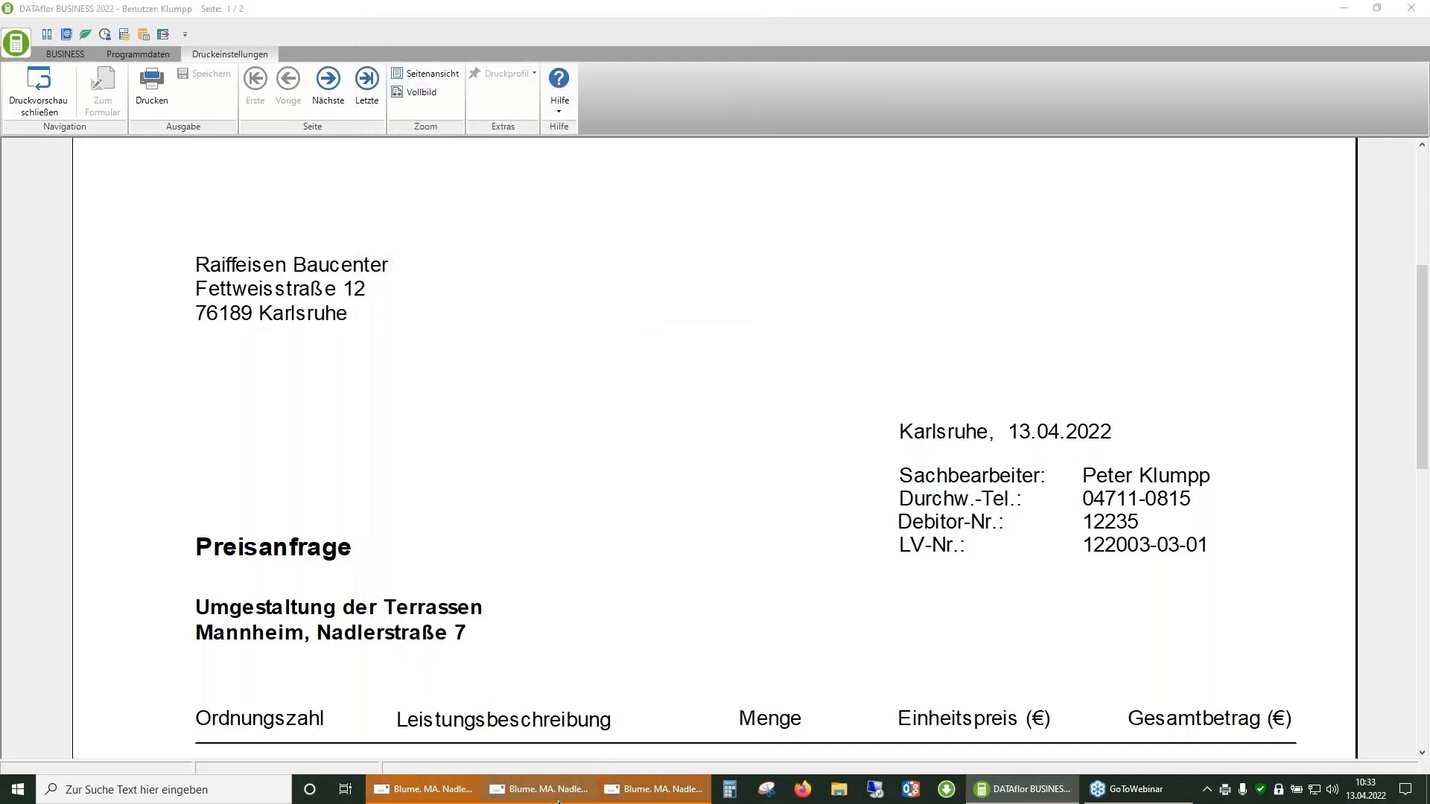
click(651, 673)
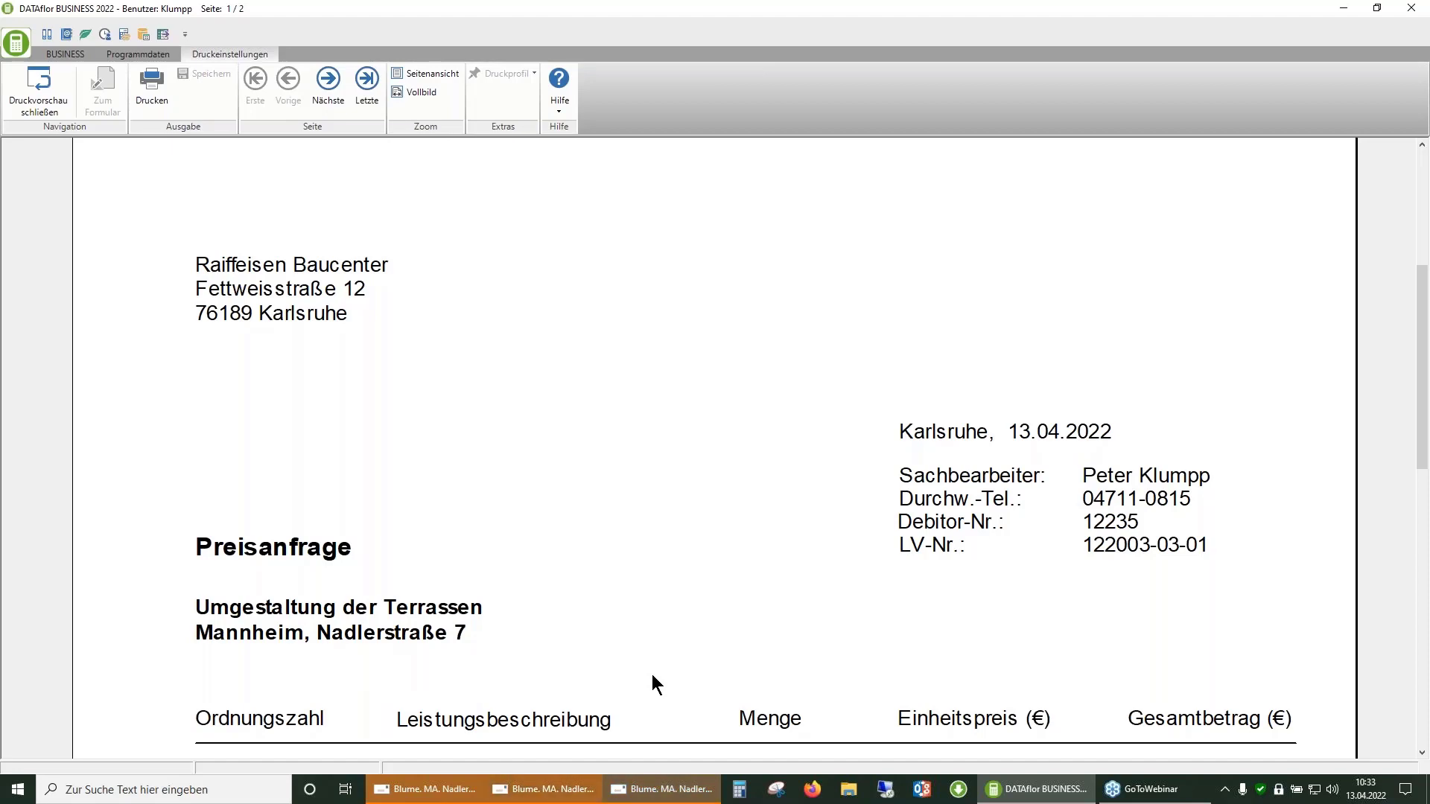
Check the recipient, subject, text and attached Preisanfrage.pdf in the prepared e-mail to Rondot, and close the message
click(657, 794)
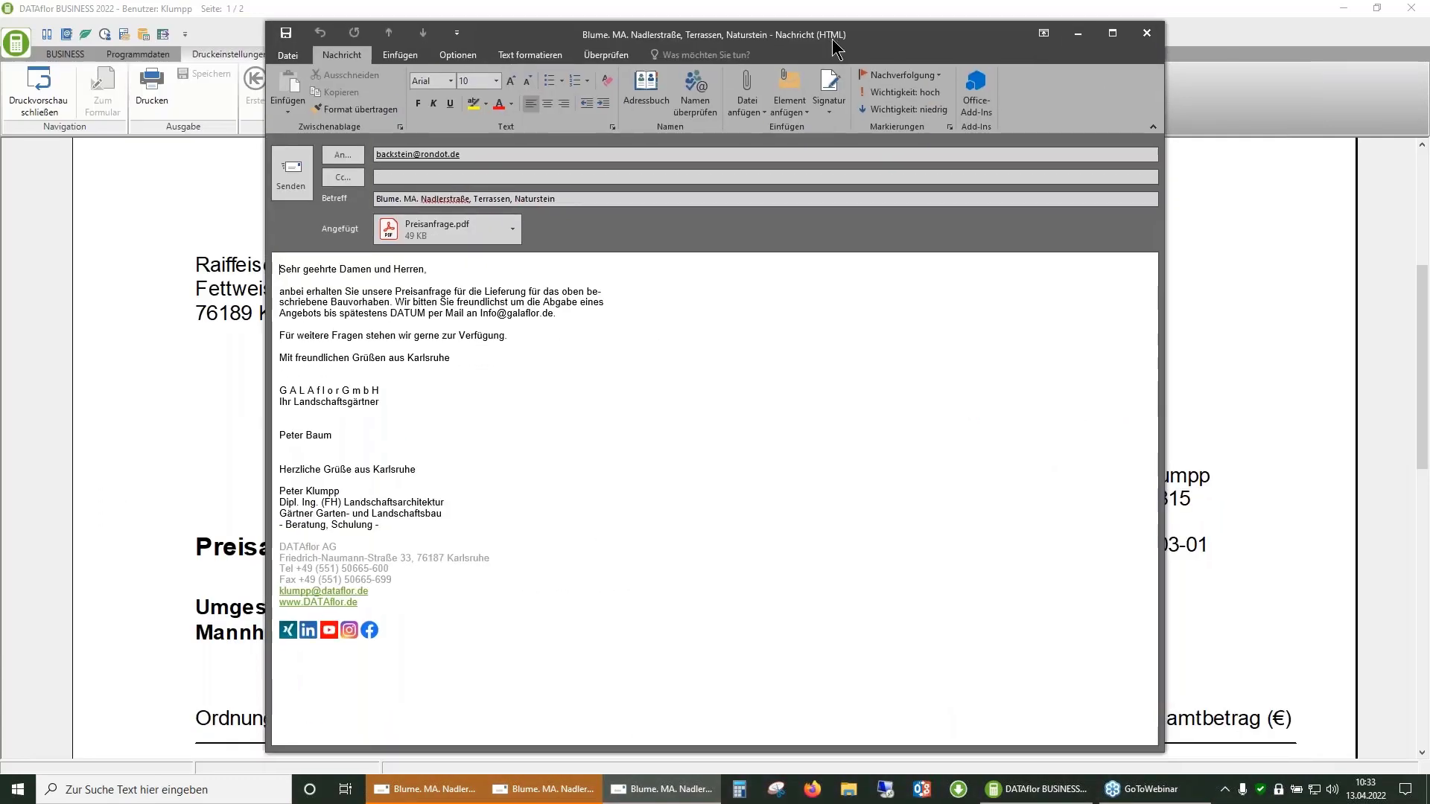
drag(834, 68, 802, 56)
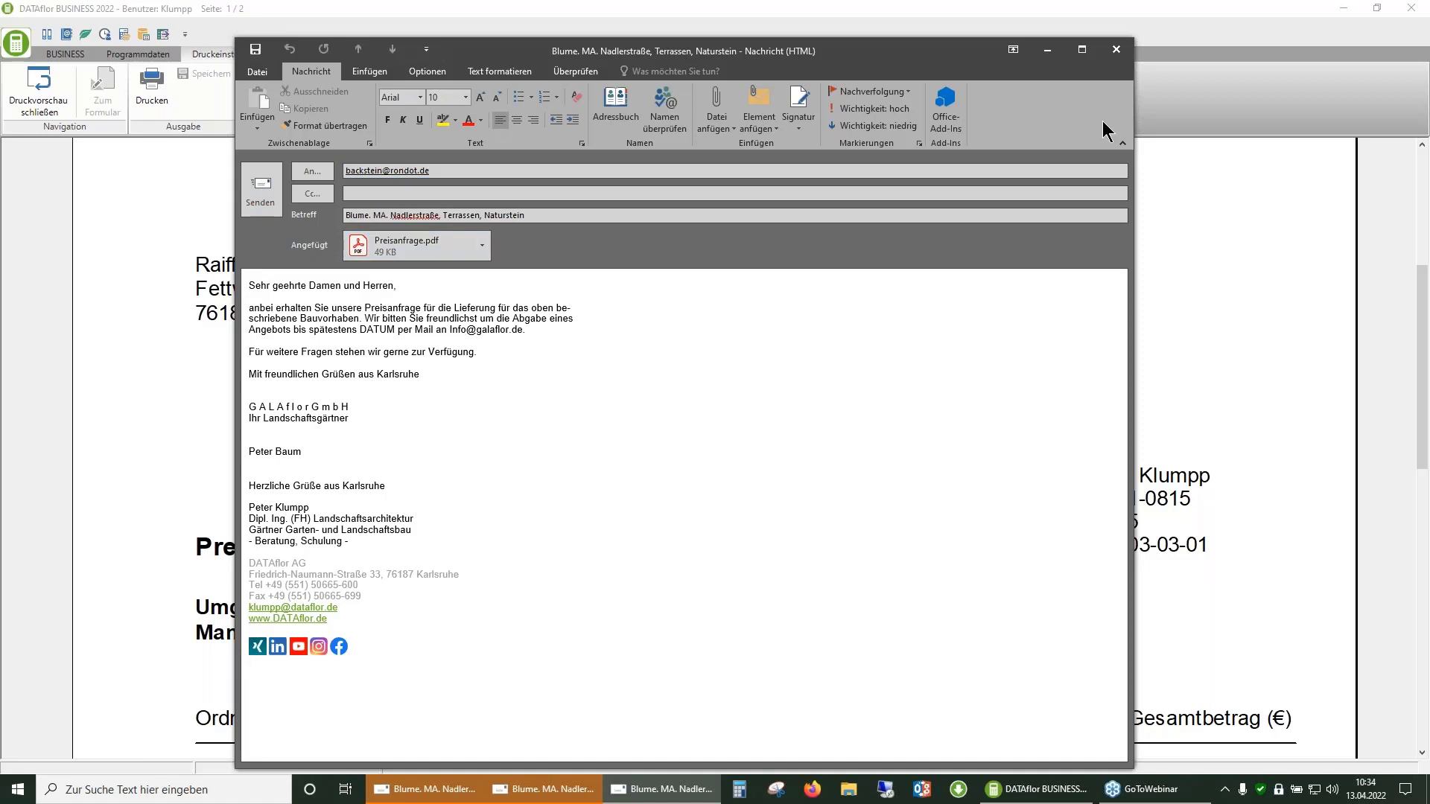
click(1115, 49)
click(721, 440)
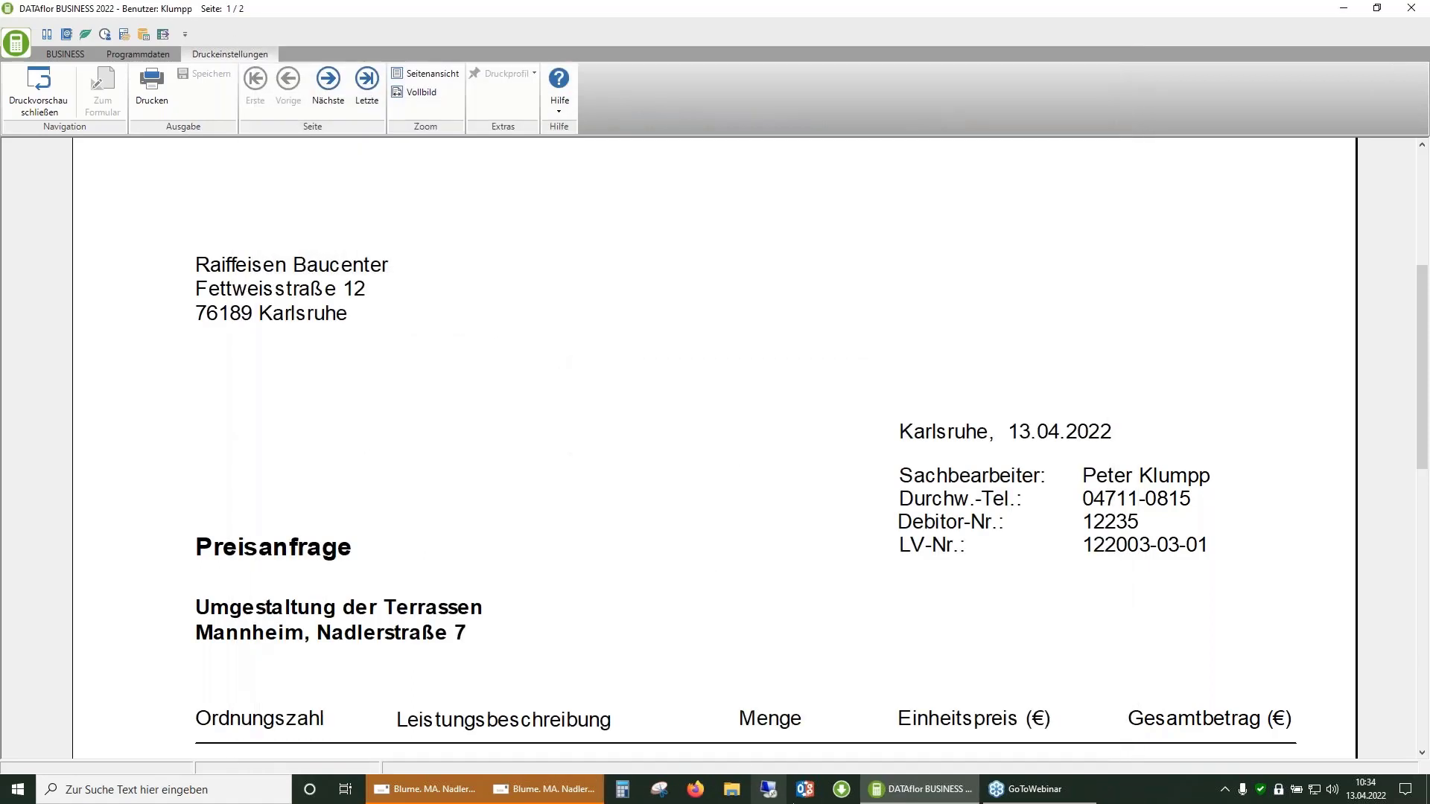
Leave the preview and the LV, and examine the saved Preisanfrage 13.04.2022 Naturstein Granit under the Naturstein LV 01 in the project tree
click(60, 105)
click(36, 93)
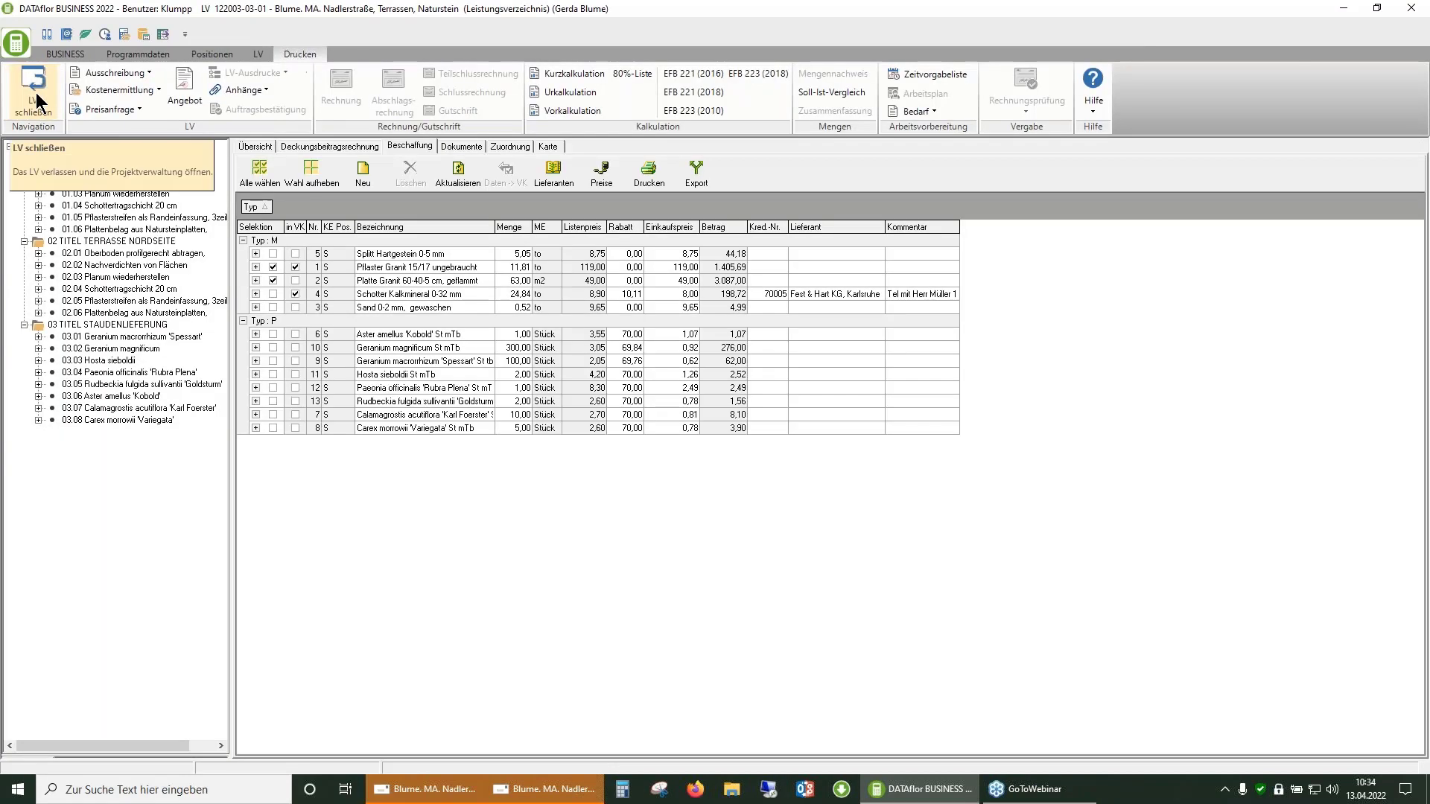
click(33, 105)
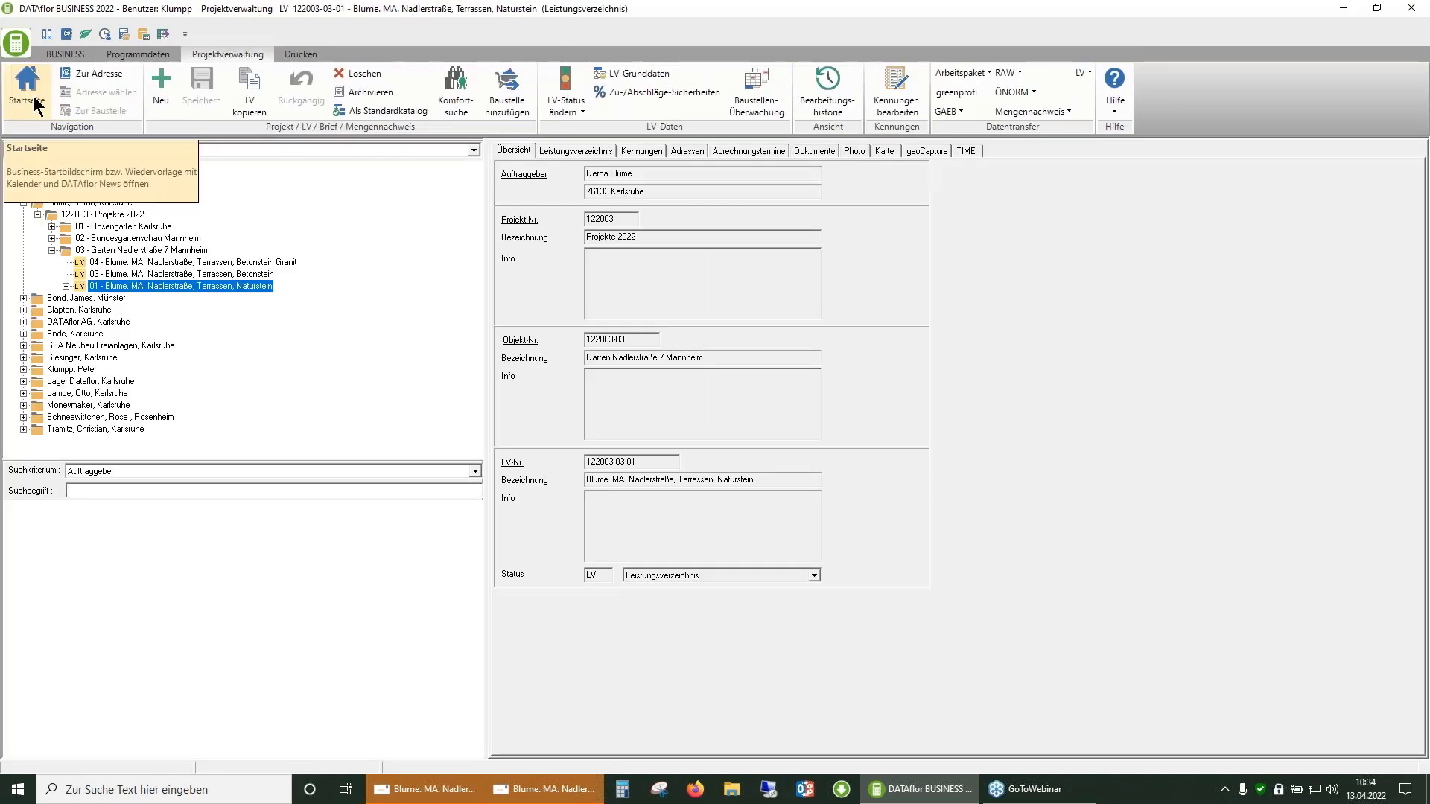
click(65, 286)
click(122, 299)
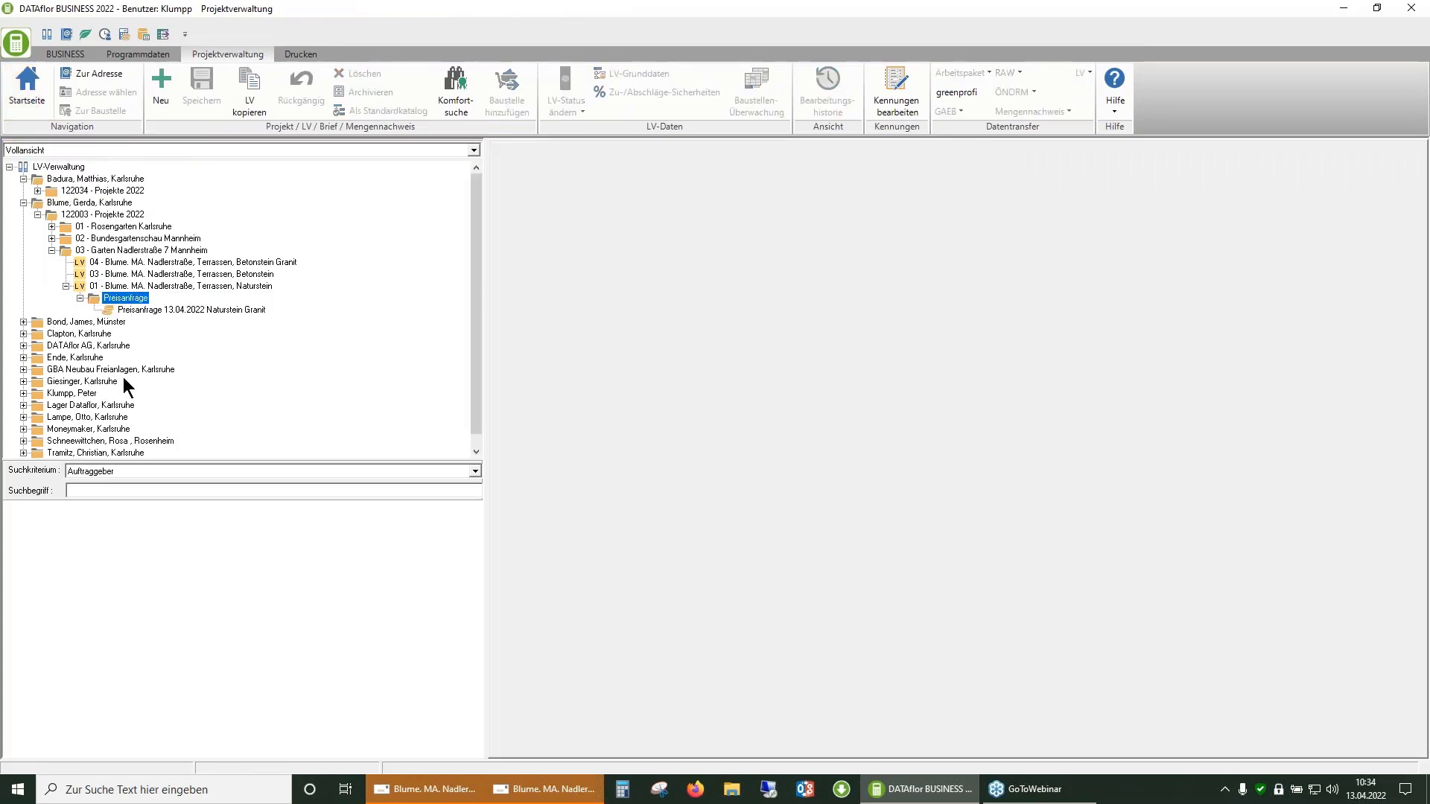
click(174, 312)
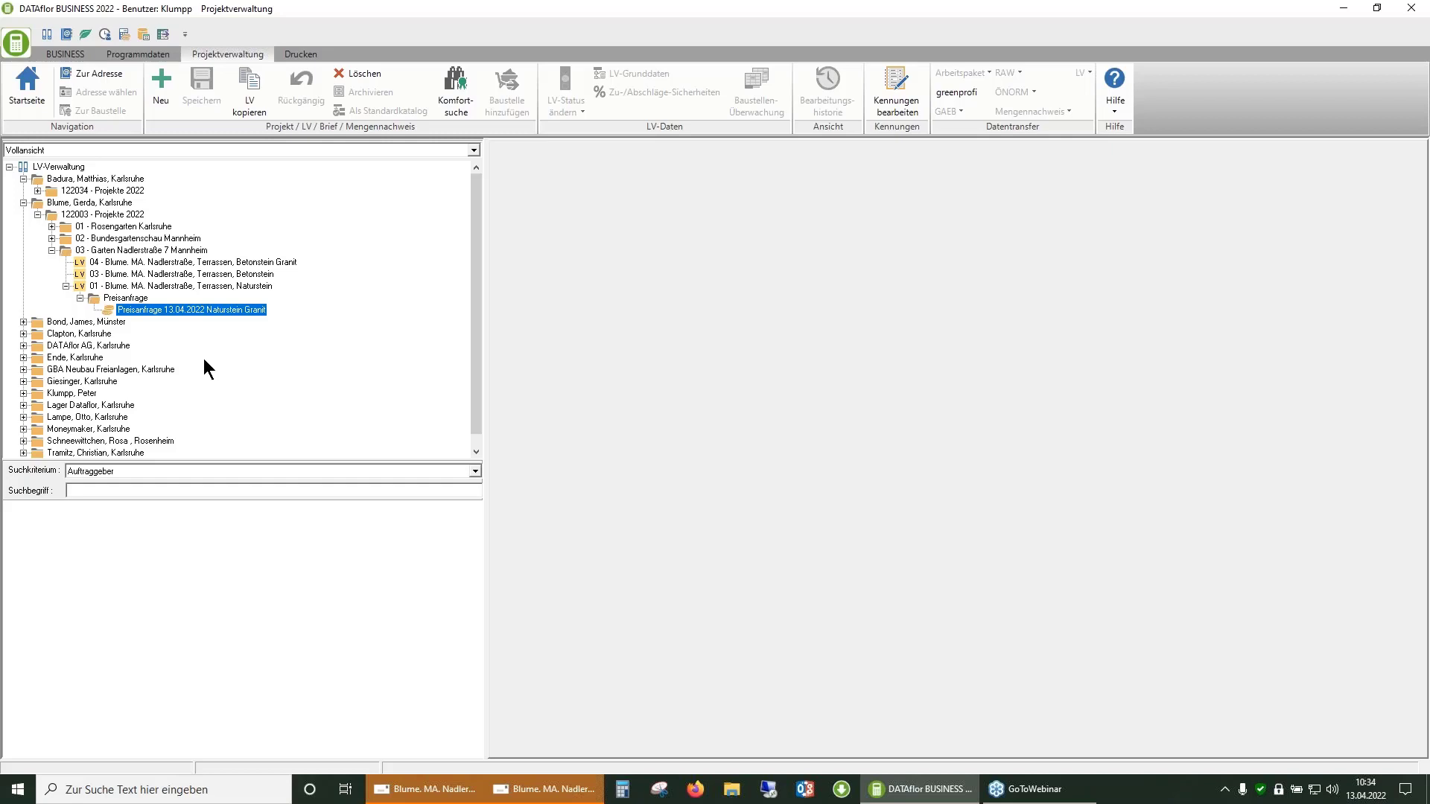
double_click(240, 311)
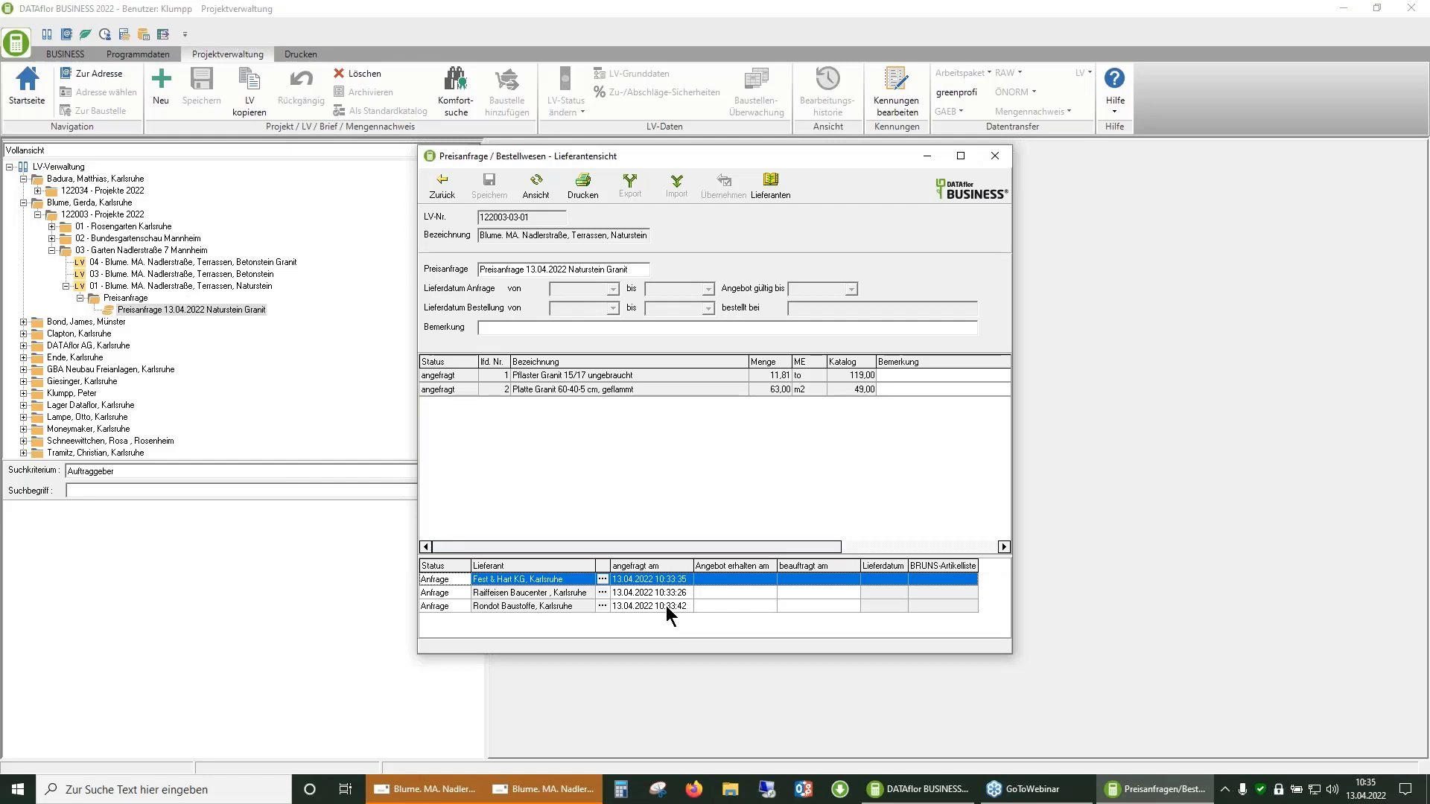
click(995, 156)
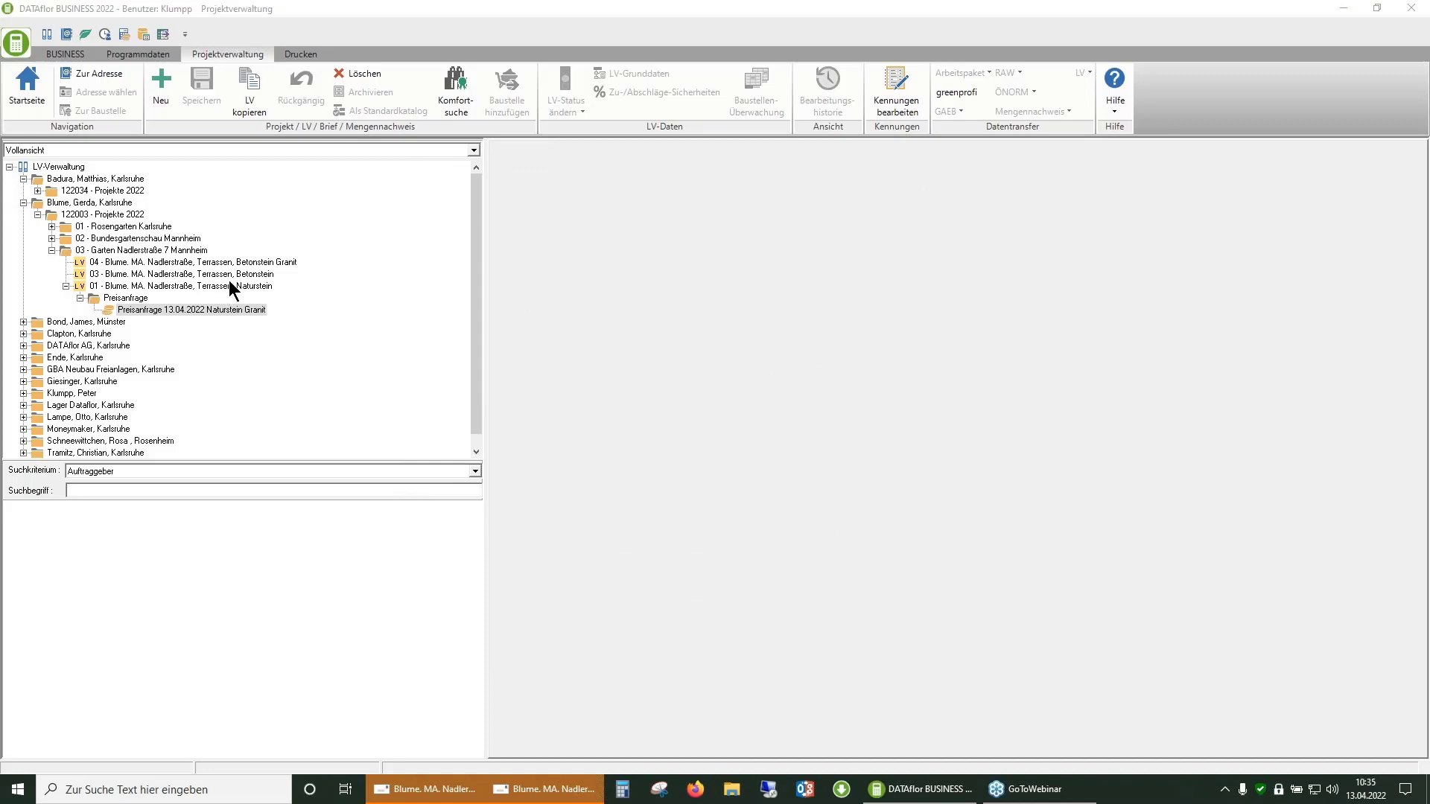
Reopen the Naturstein LV 01 and open its existing price request for Fest & Hart KG from the procurement list for editing
click(227, 284)
double_click(226, 287)
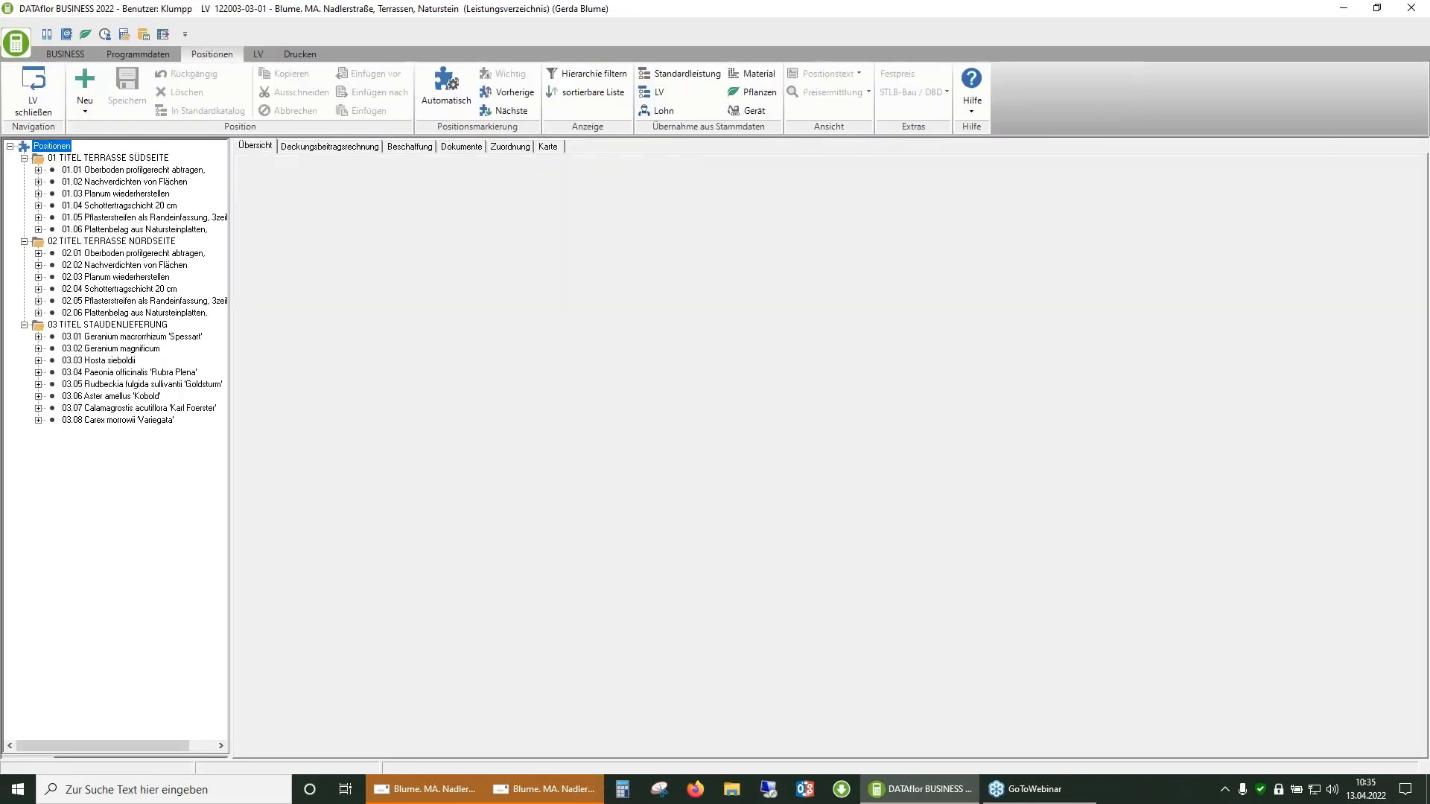
click(431, 146)
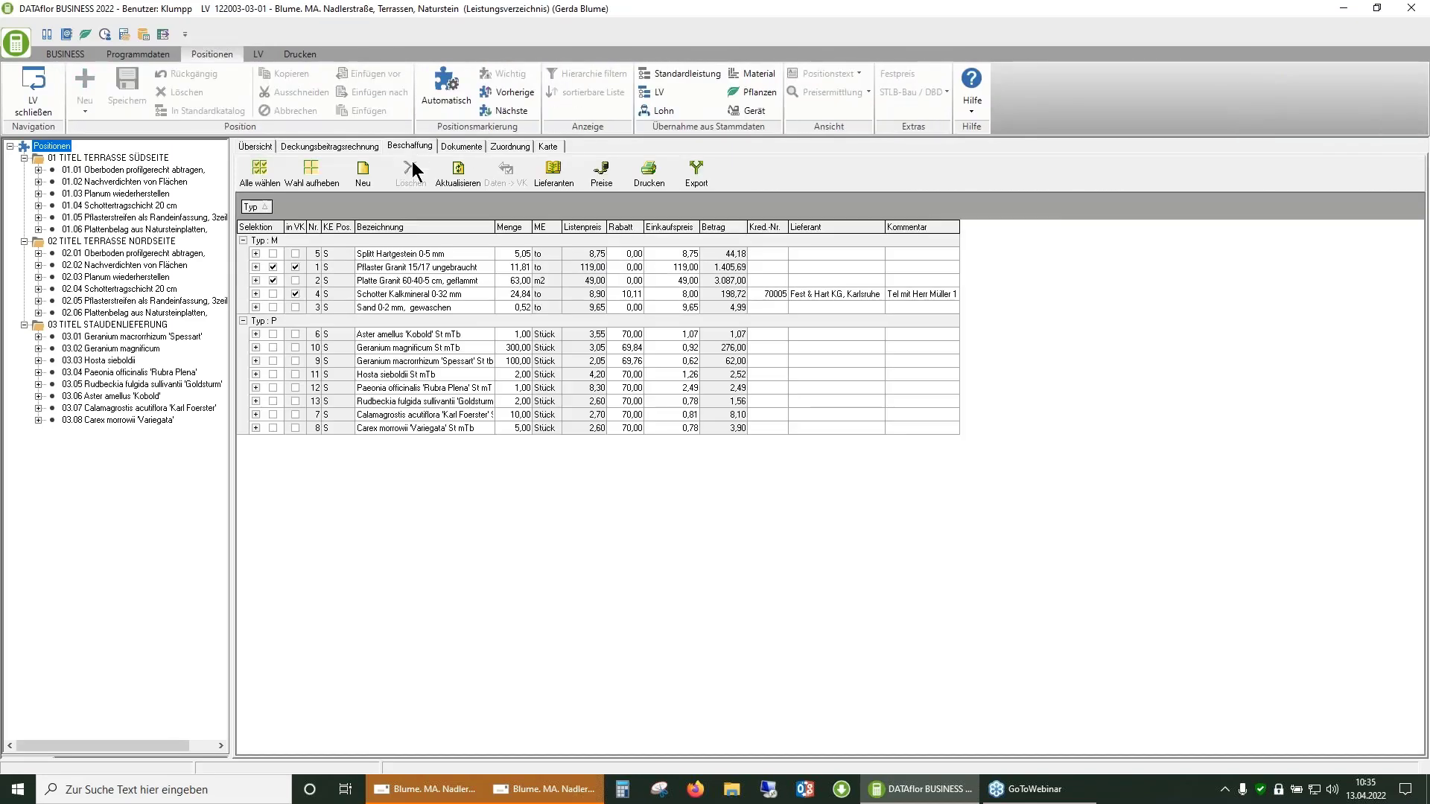
click(604, 178)
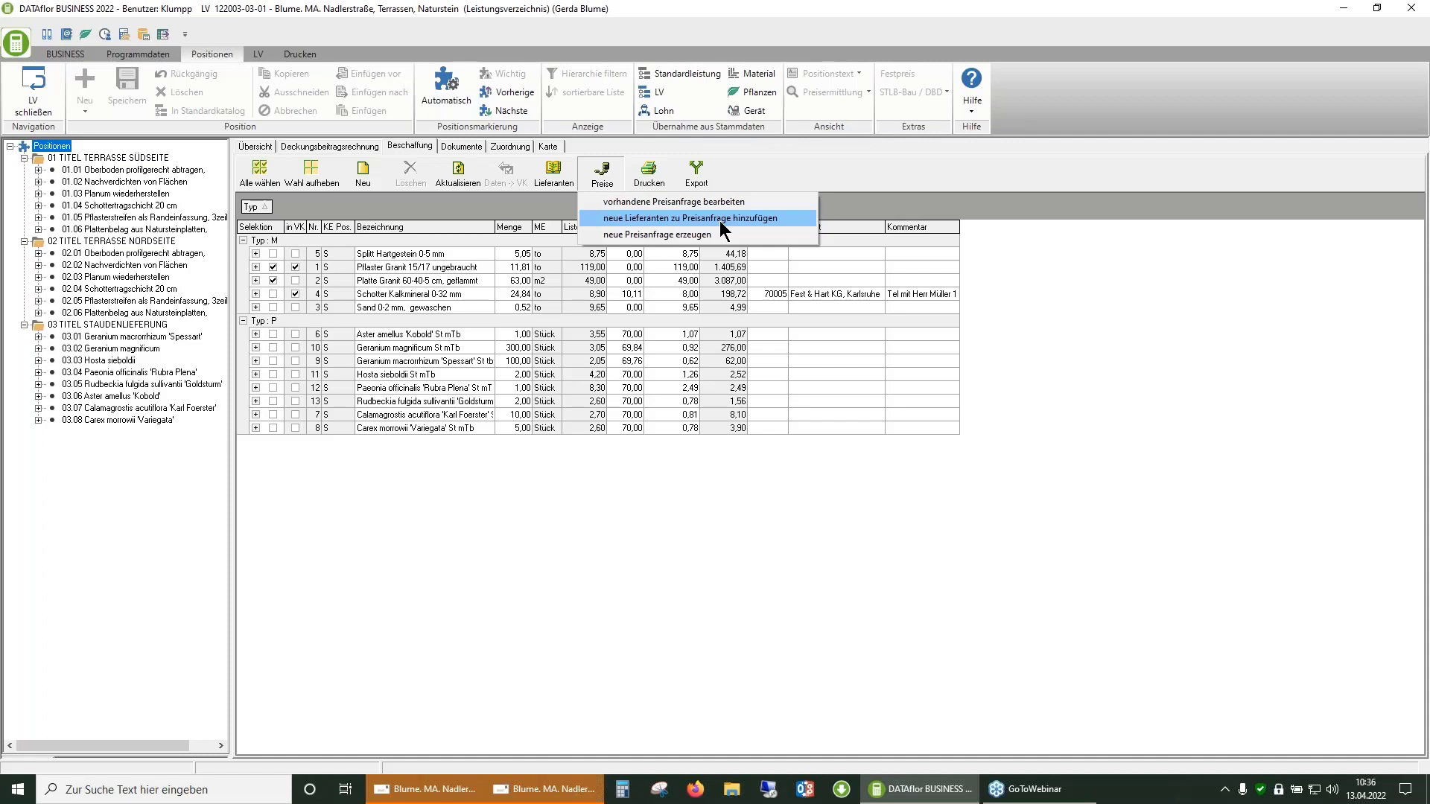
click(676, 202)
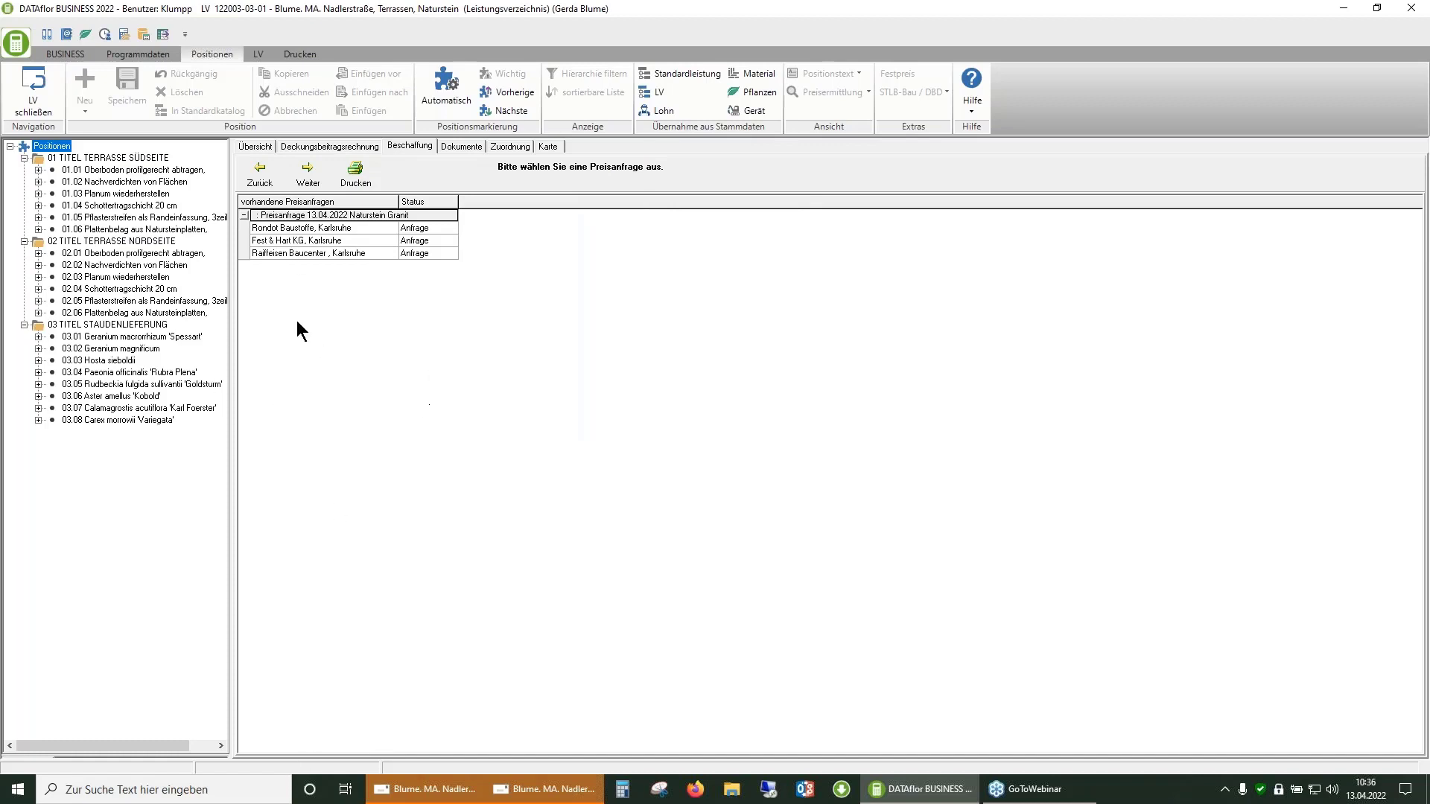
click(302, 241)
double_click(302, 242)
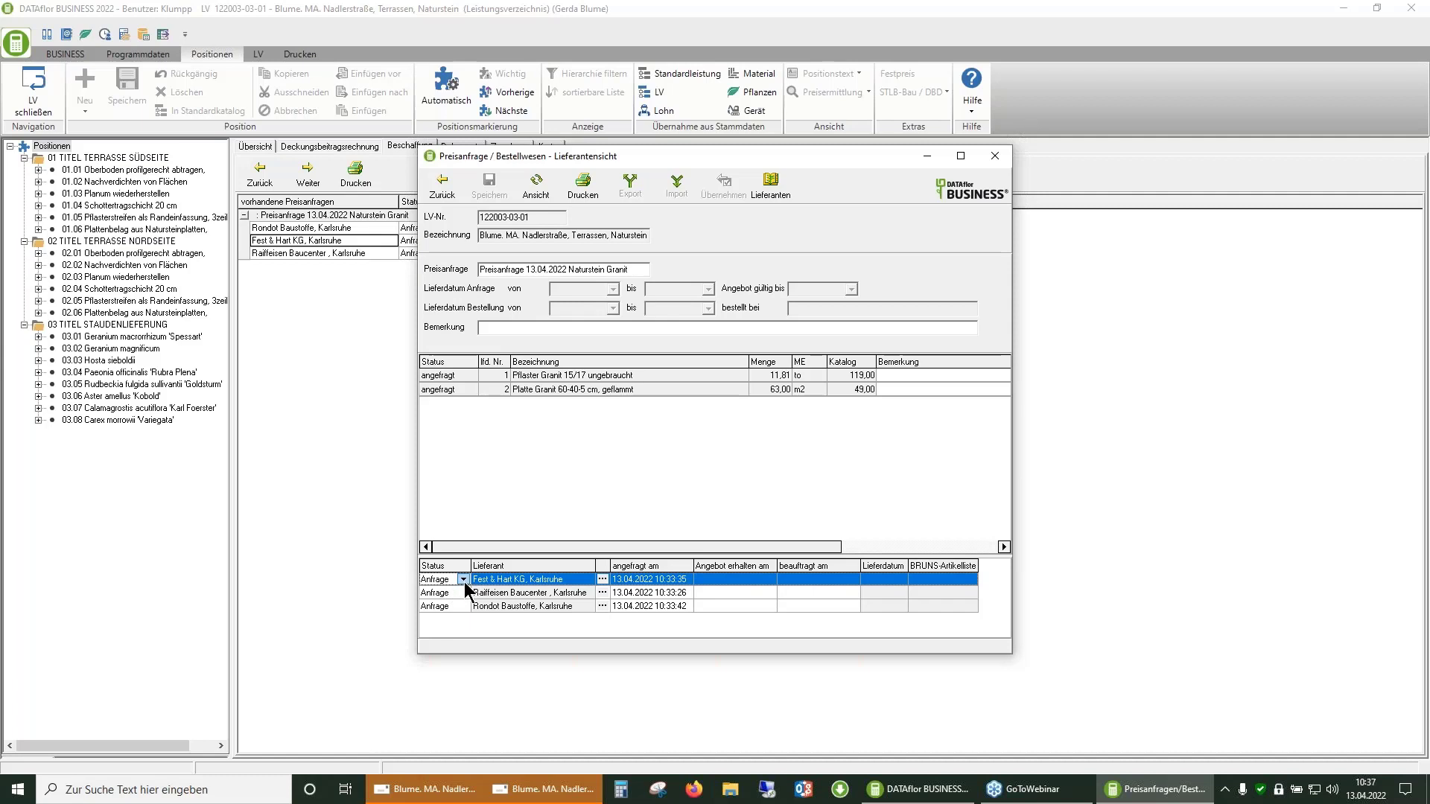
Set Fest & Hart KG's status to Angebot, and save offer prices of 110 for Pflaster Granit 15/17 and 40 for Platte Granit 60-40-5 cm
click(462, 580)
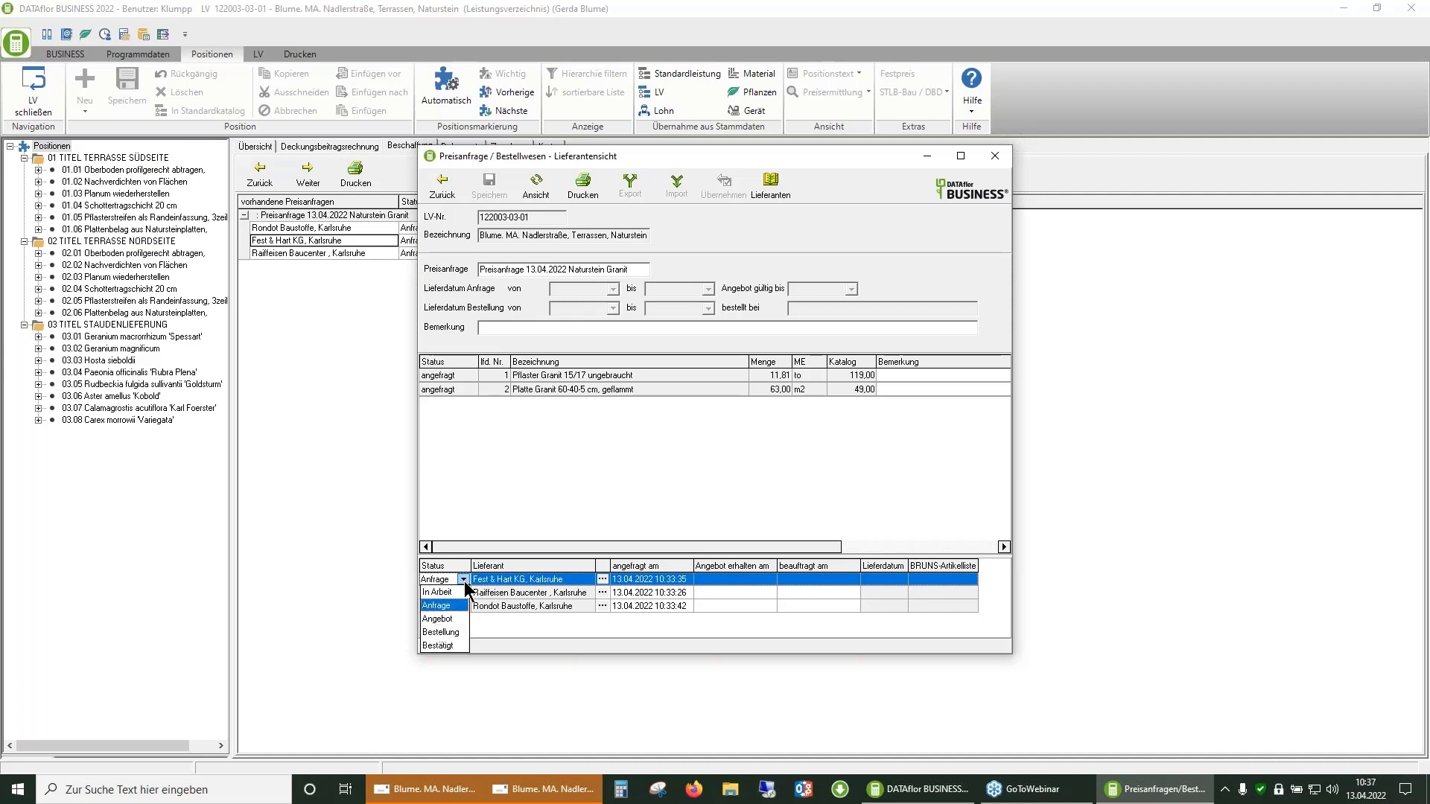
click(443, 619)
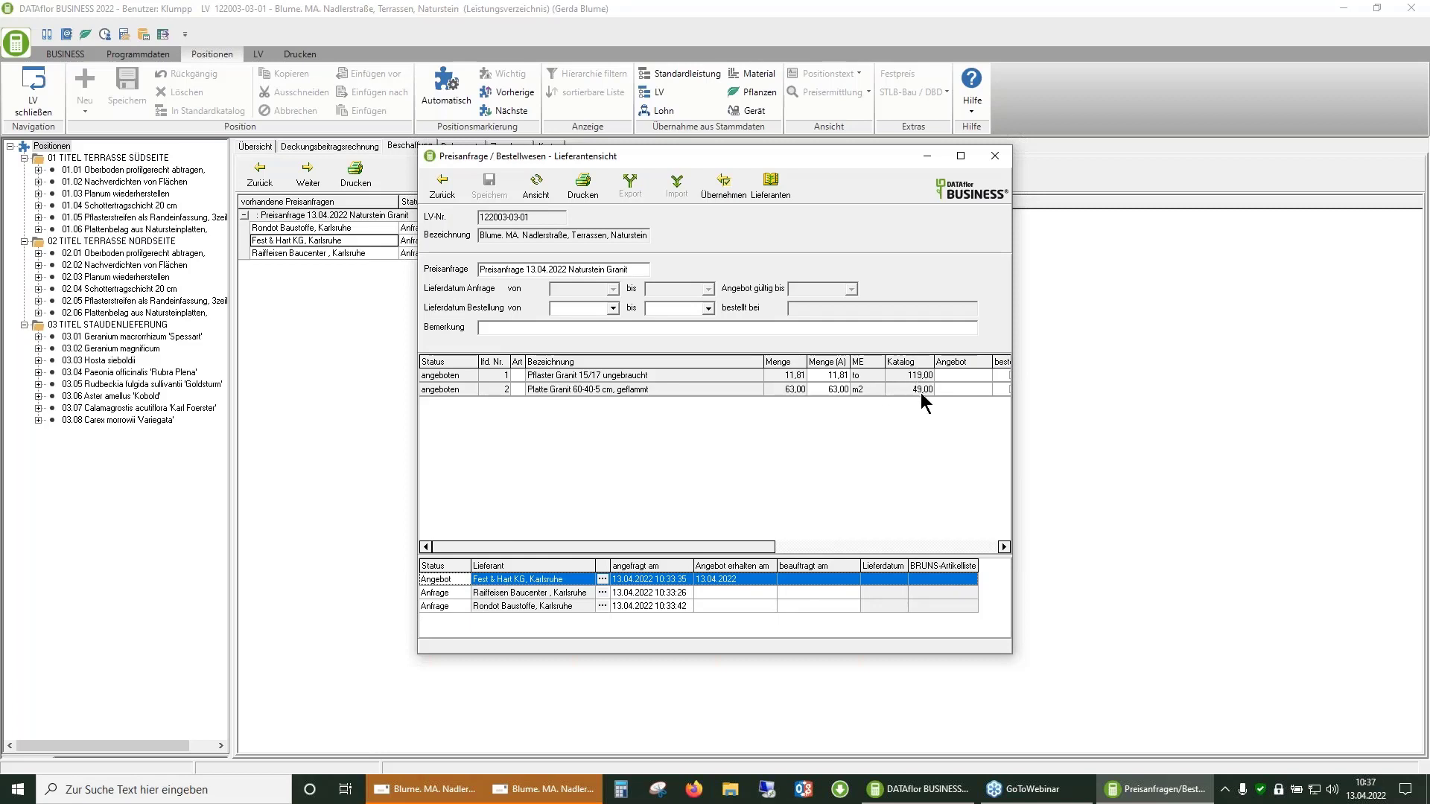
click(971, 374)
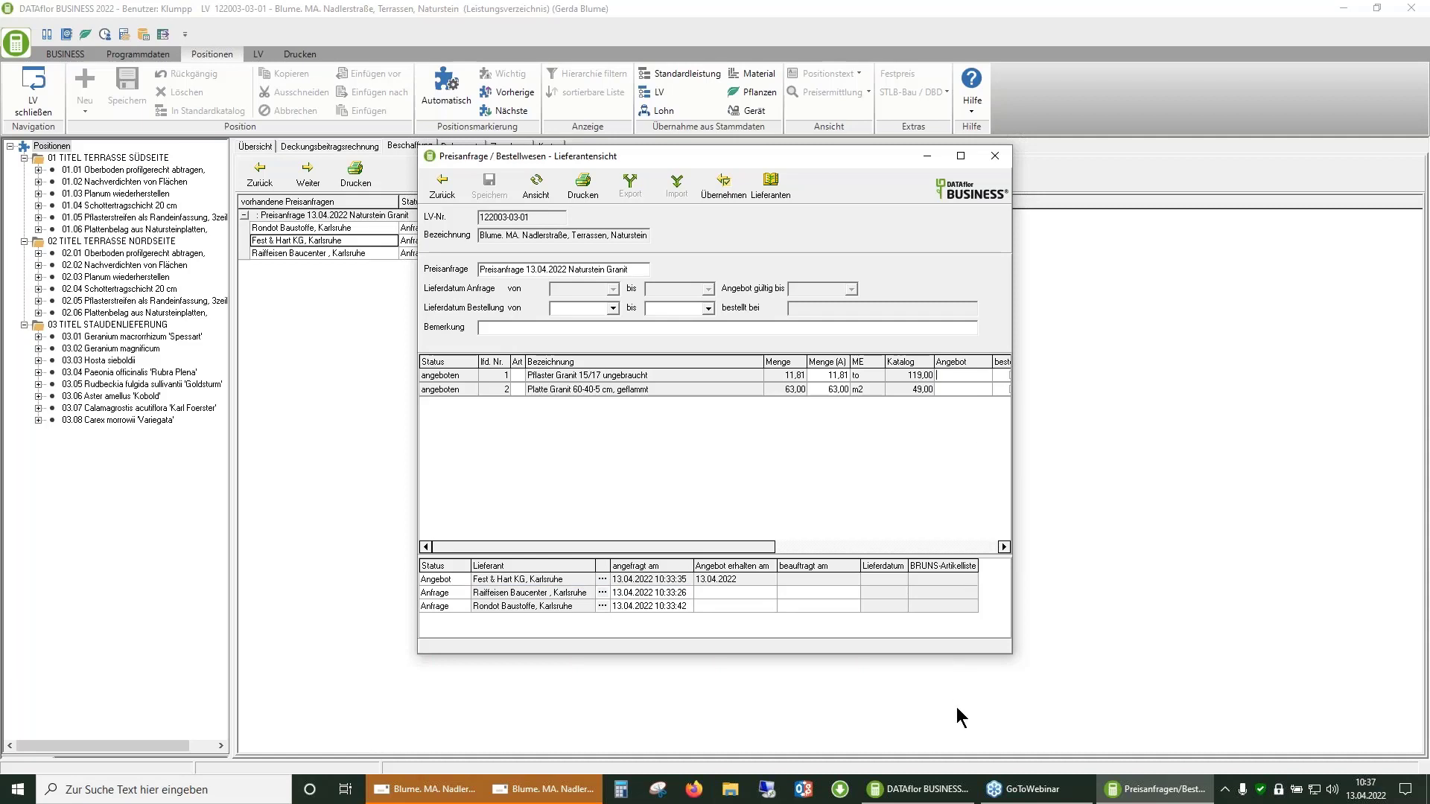
text(110)
key(Return)
text(40)
key(Return)
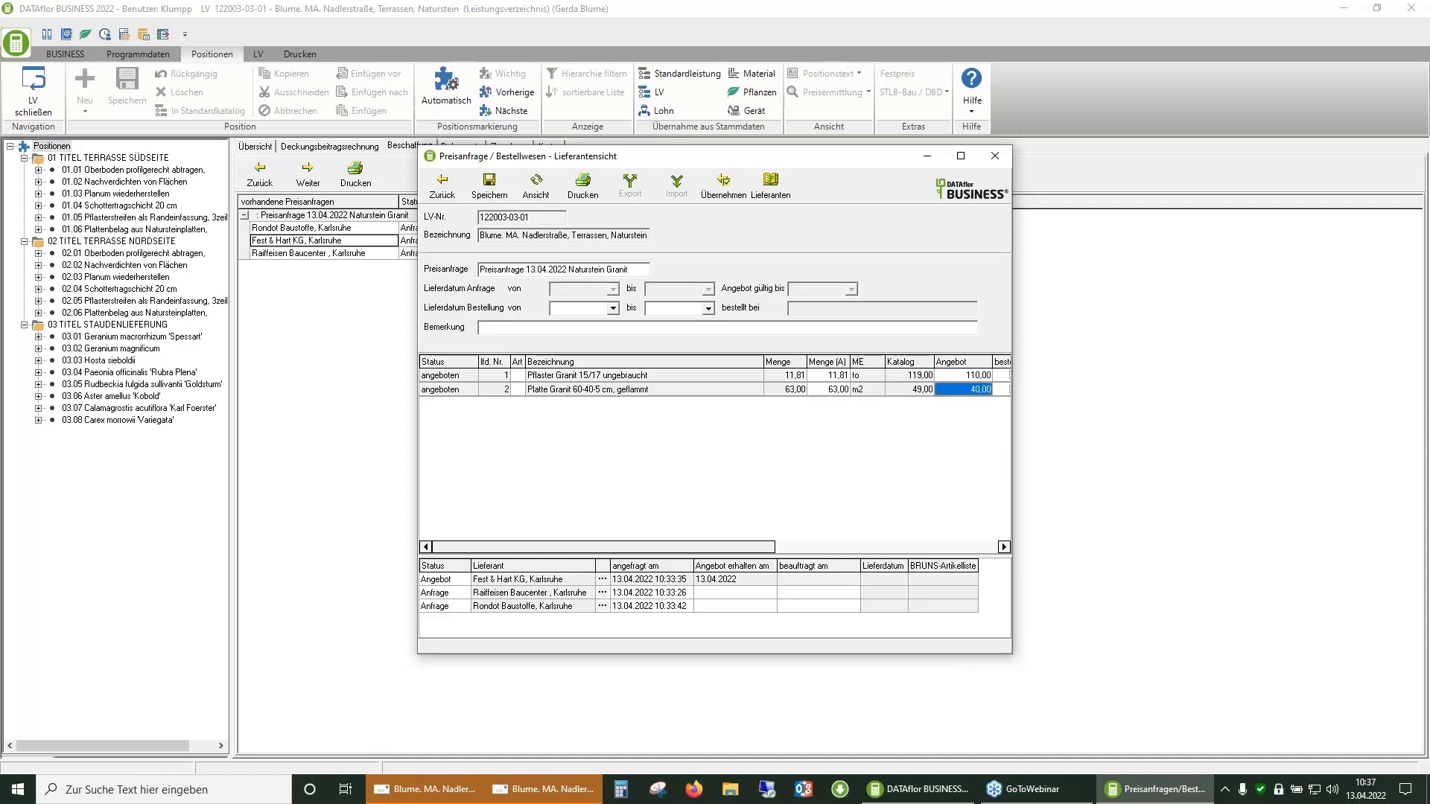
click(488, 190)
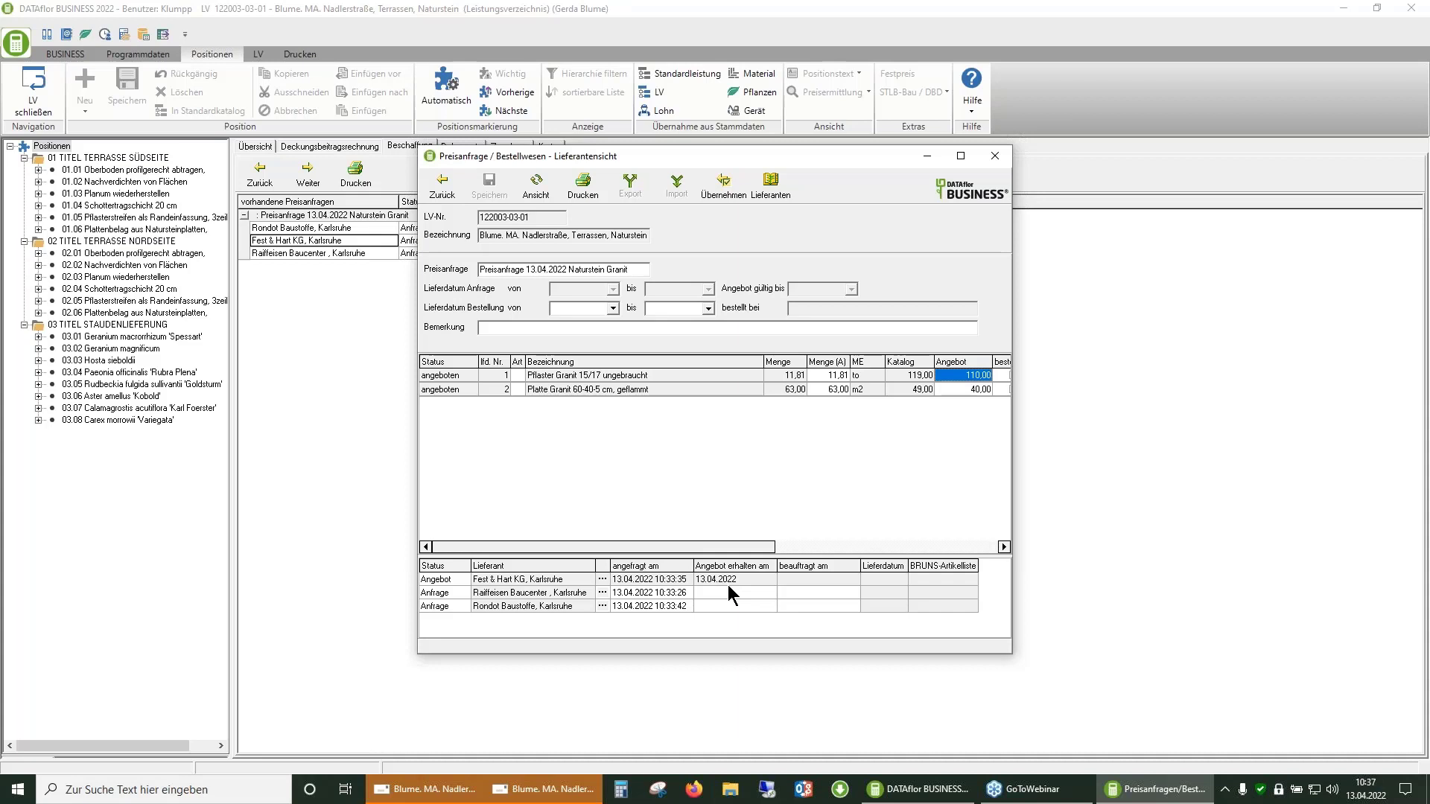
Set Raiffeisen Baucenter's status to Angebot and enter an offer price of 99 for Pflaster Granit 15/17
click(450, 593)
click(462, 594)
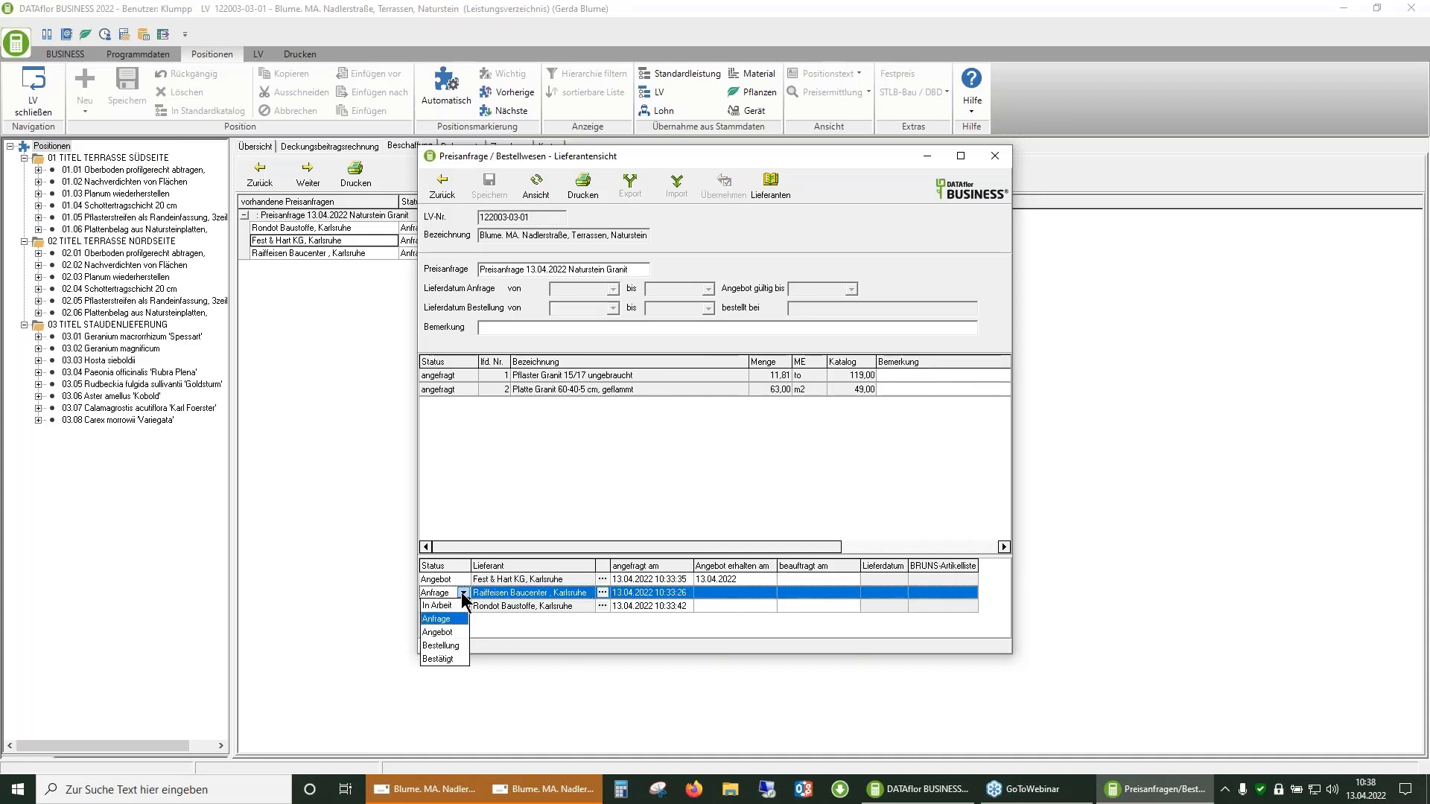
click(453, 633)
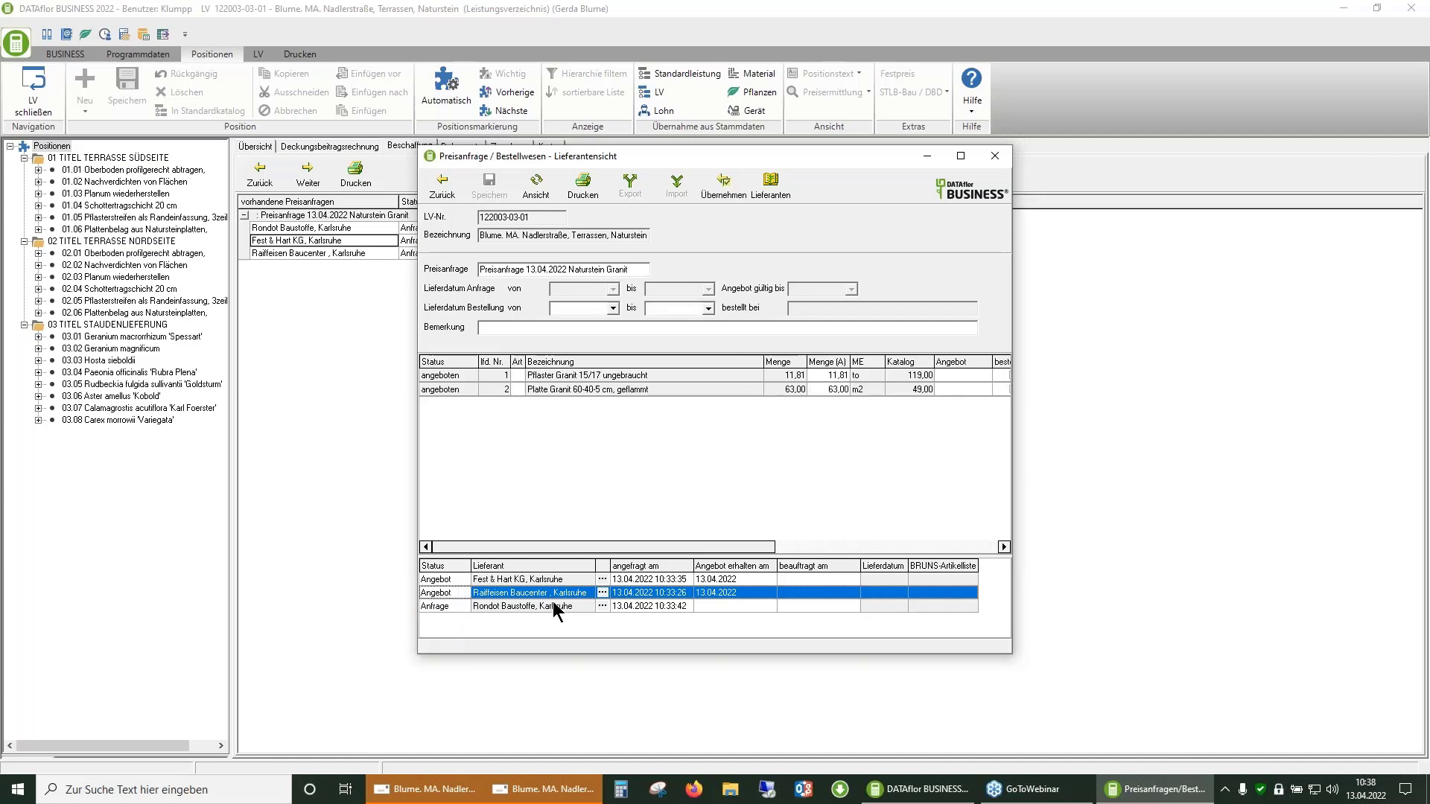
click(960, 376)
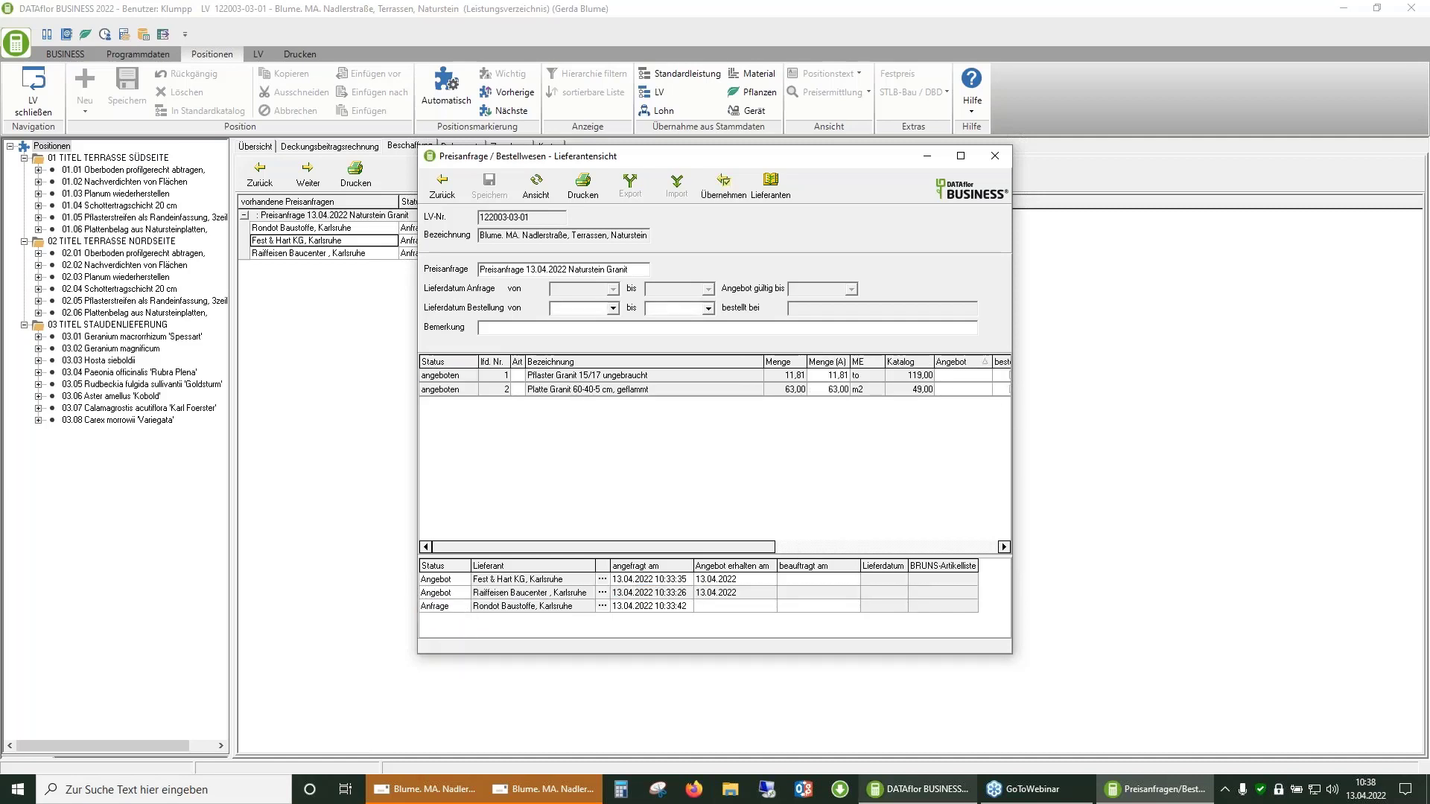
text(99)
key(Return)
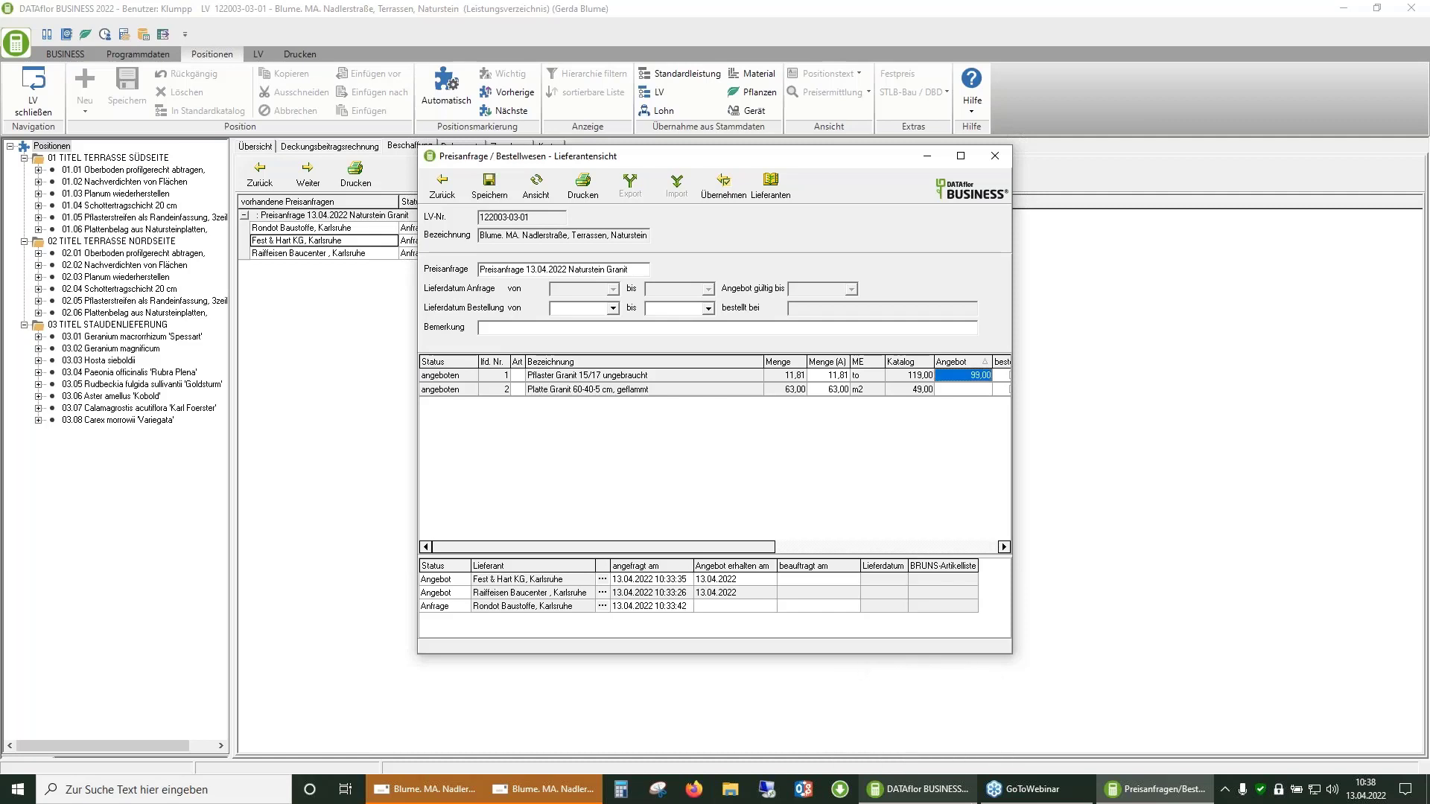
Enter and save 50 as Raiffeisen Baucenter's offer price for Platte Granit 60-40-5 cm, and sort the articles by running number
click(960, 391)
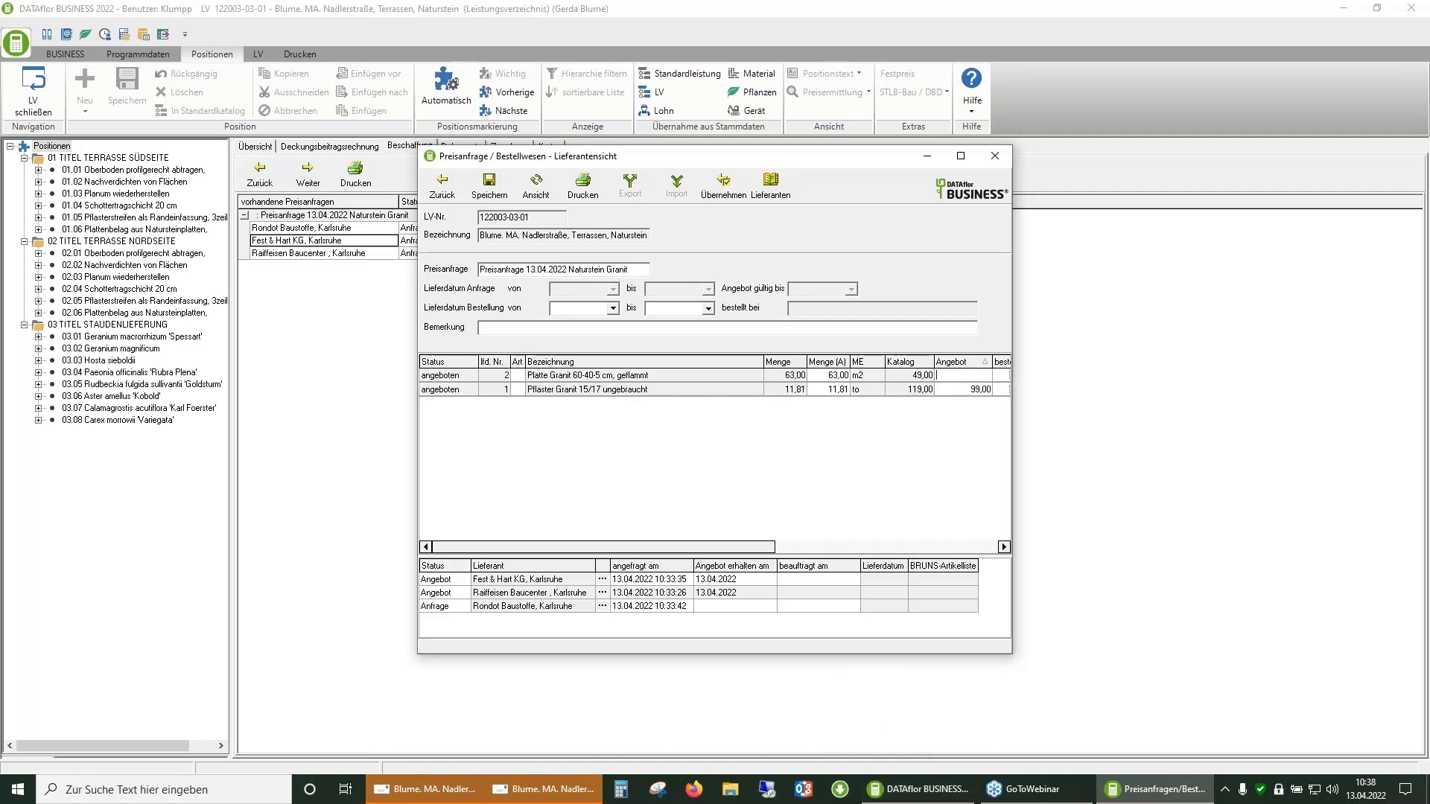
text(50)
key(Return)
key(Down)
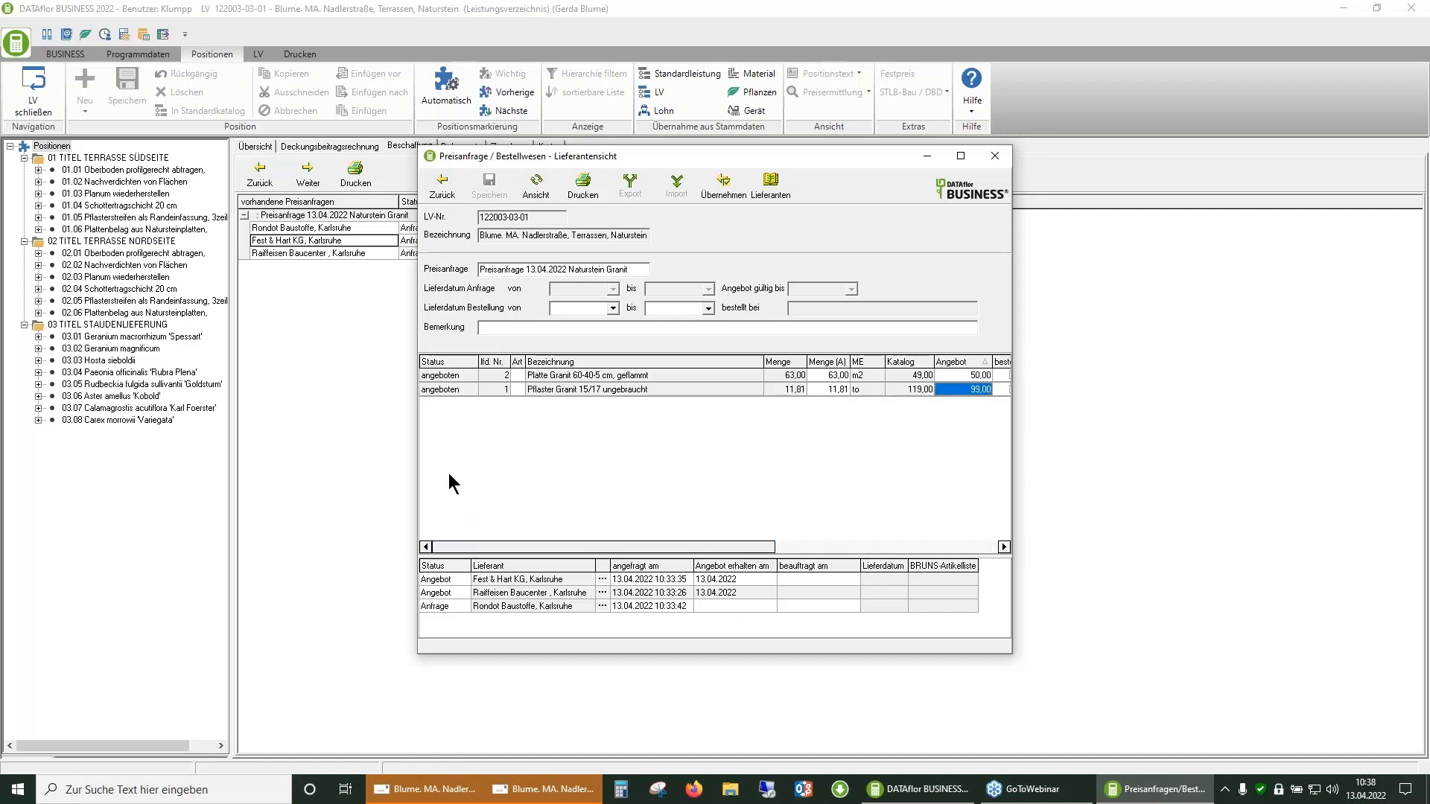
click(489, 362)
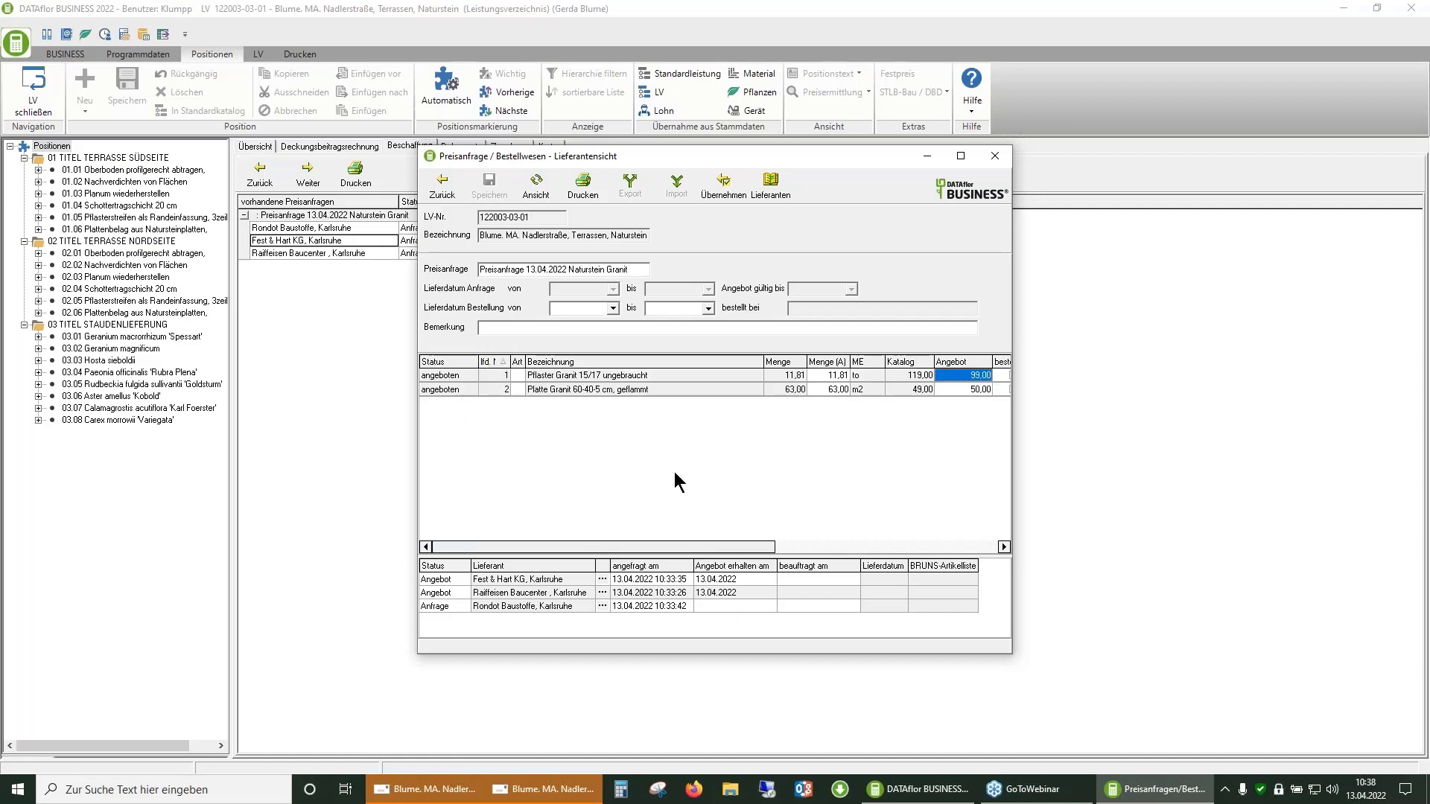
Preview a Preisspiegel comparing Fest & Hart KG and Raiffeisen Baucenter with Gesamtpreis drucken enabled
click(590, 201)
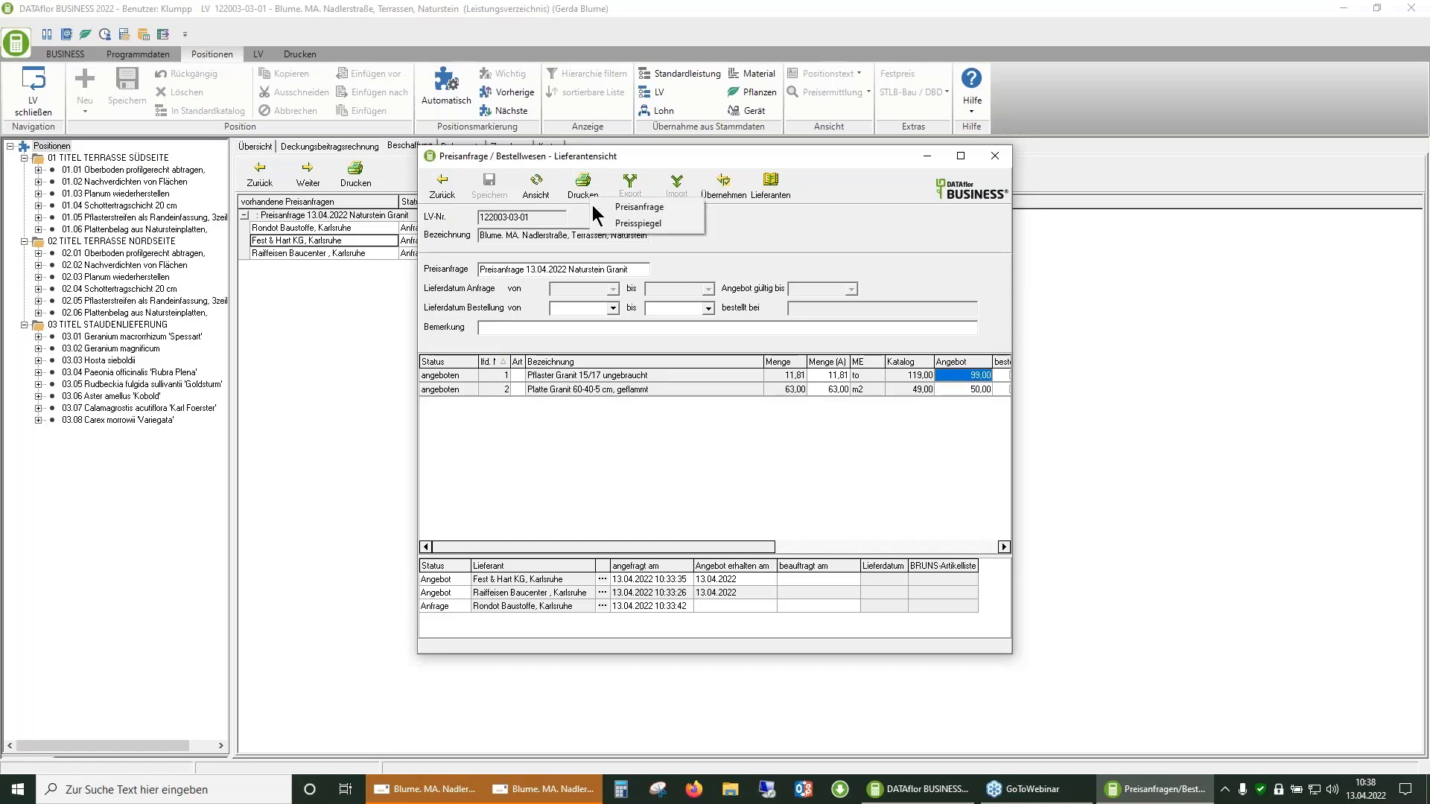
click(640, 222)
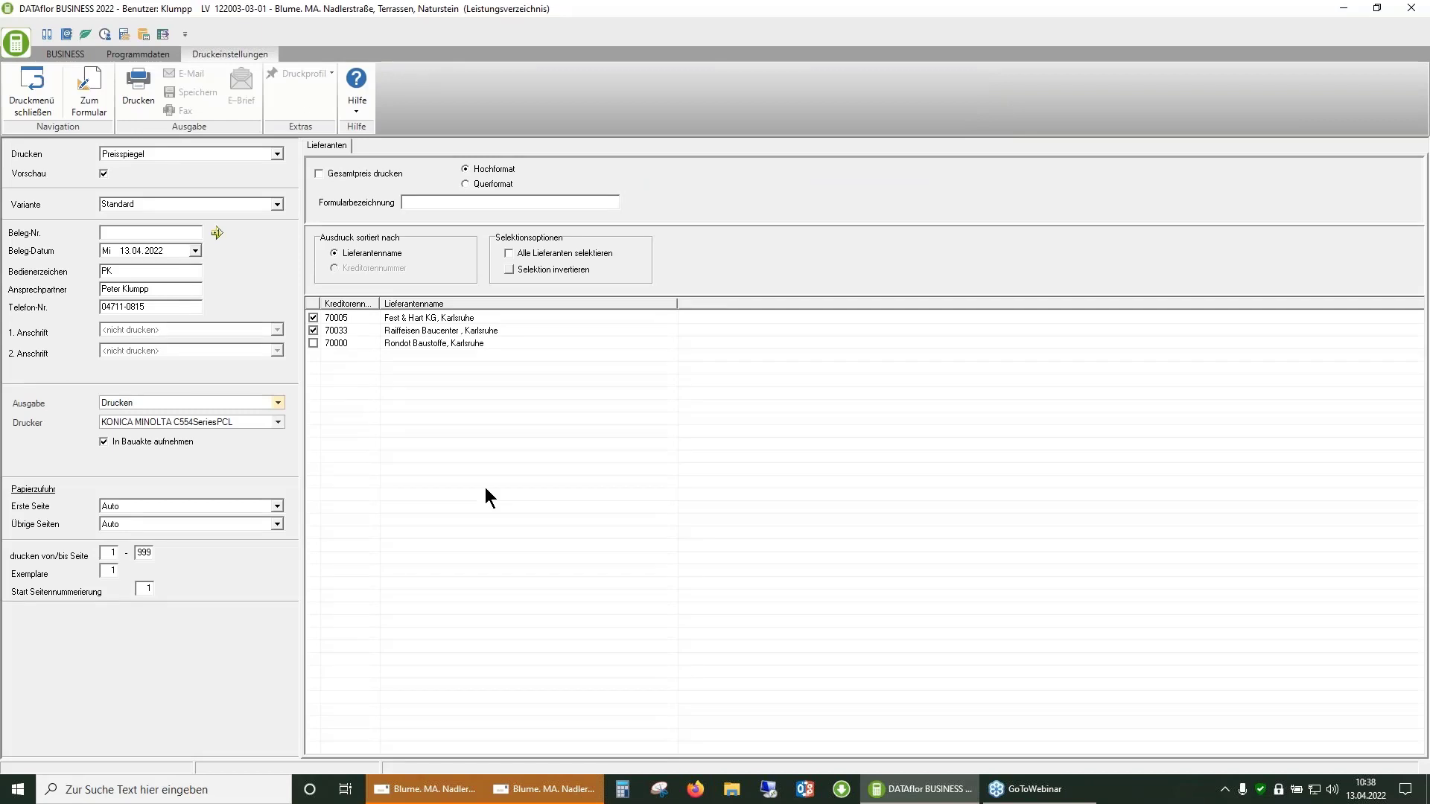
click(347, 175)
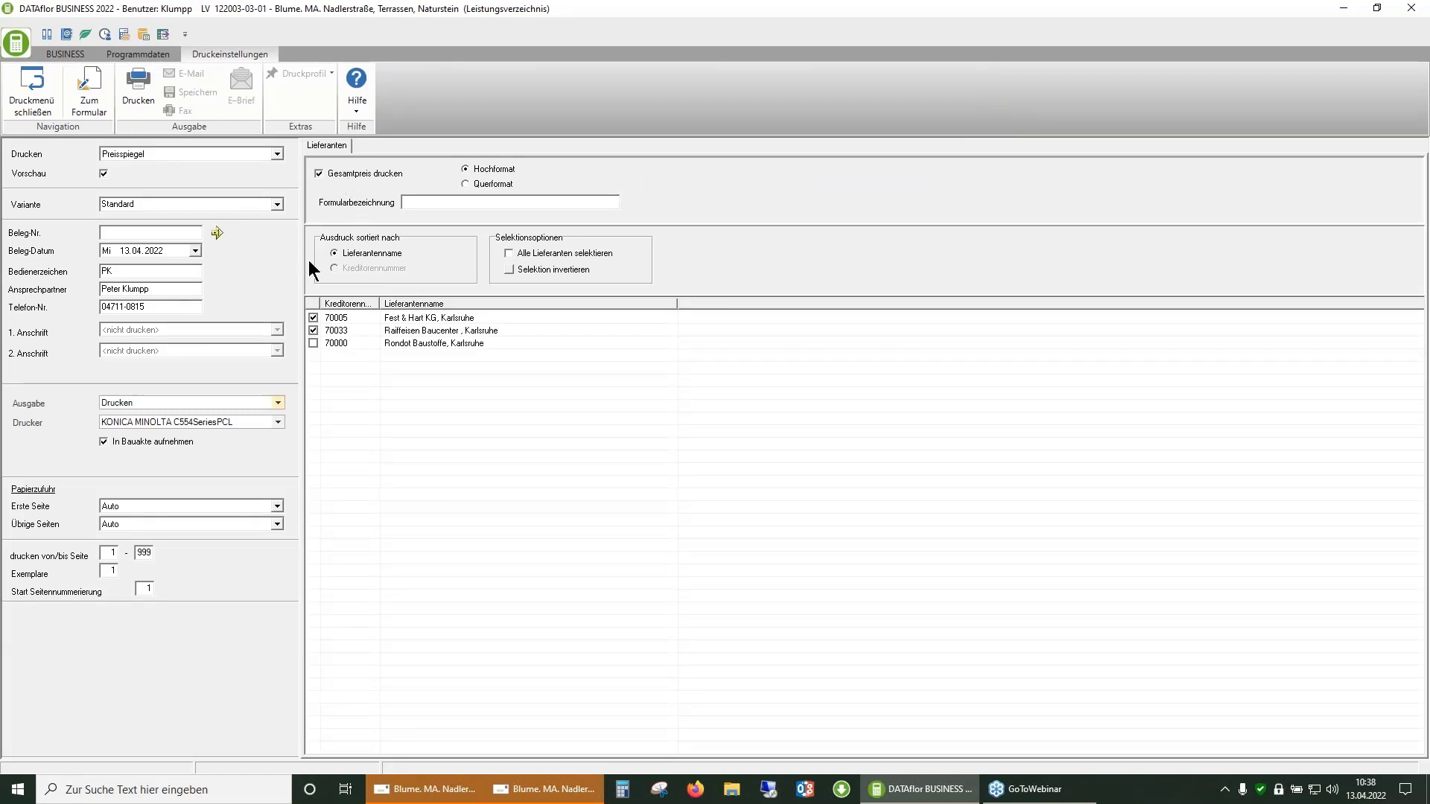
click(137, 91)
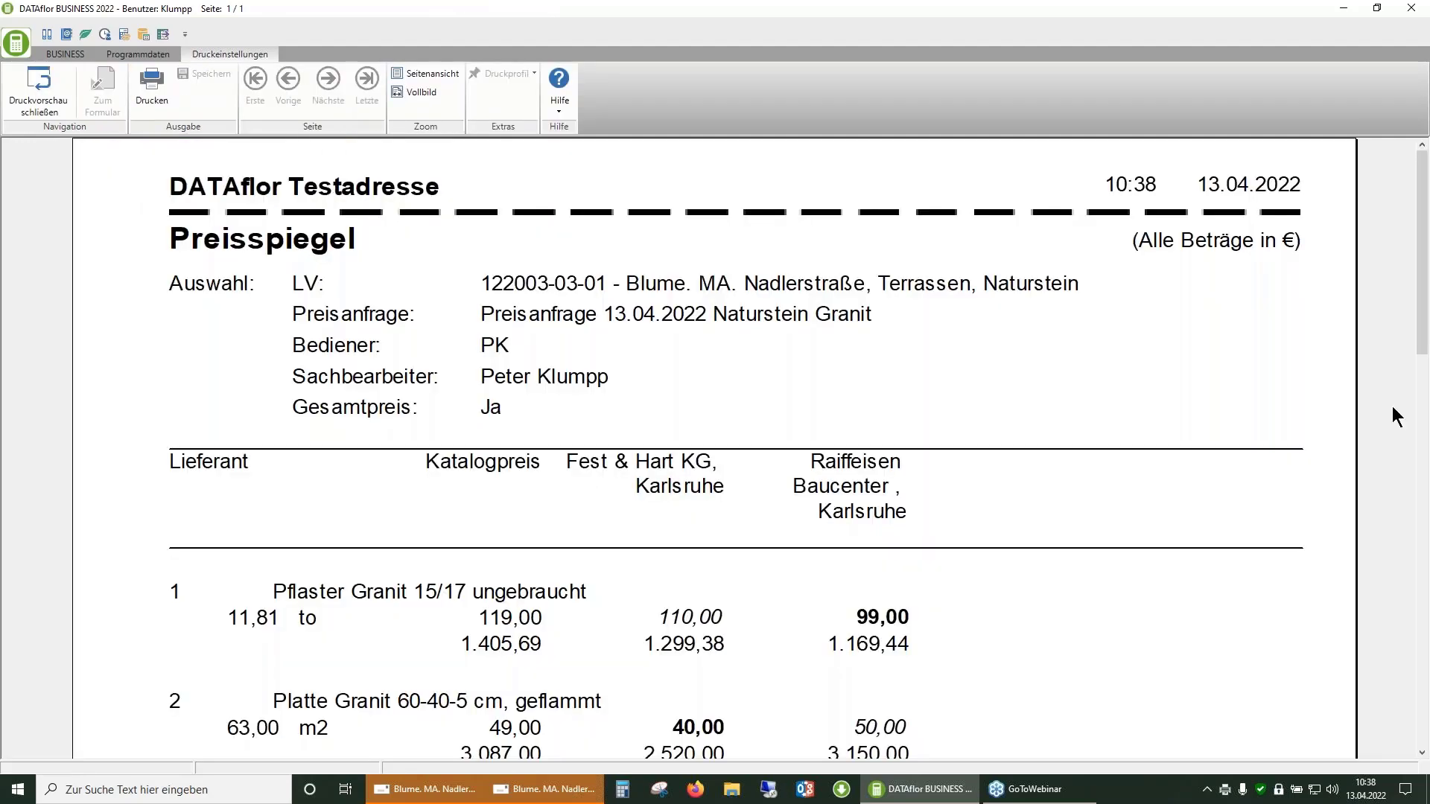
Examine the suppliers' total sums at the end of the Preisspiegel and close the print preview
drag(1419, 310, 1423, 383)
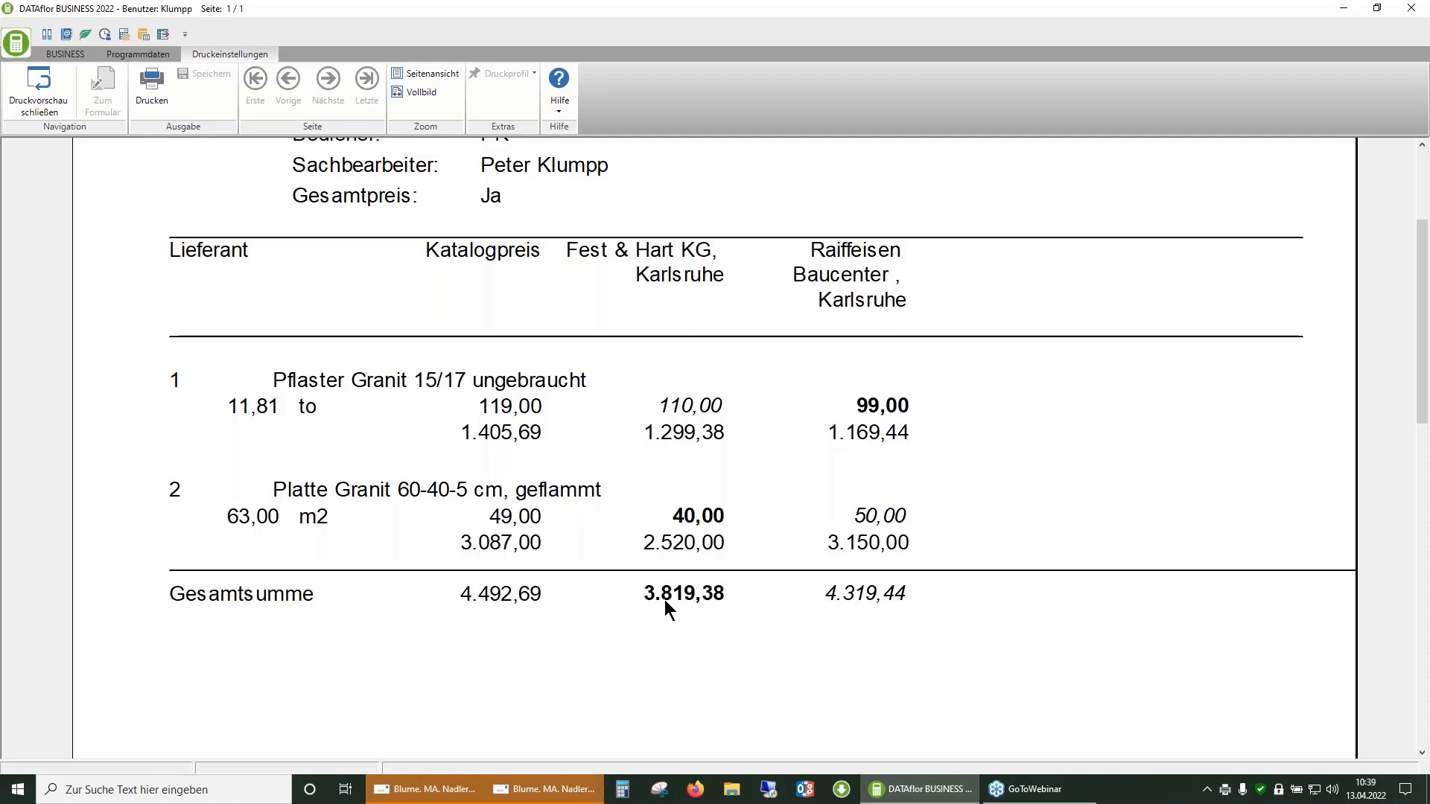
click(35, 93)
click(26, 95)
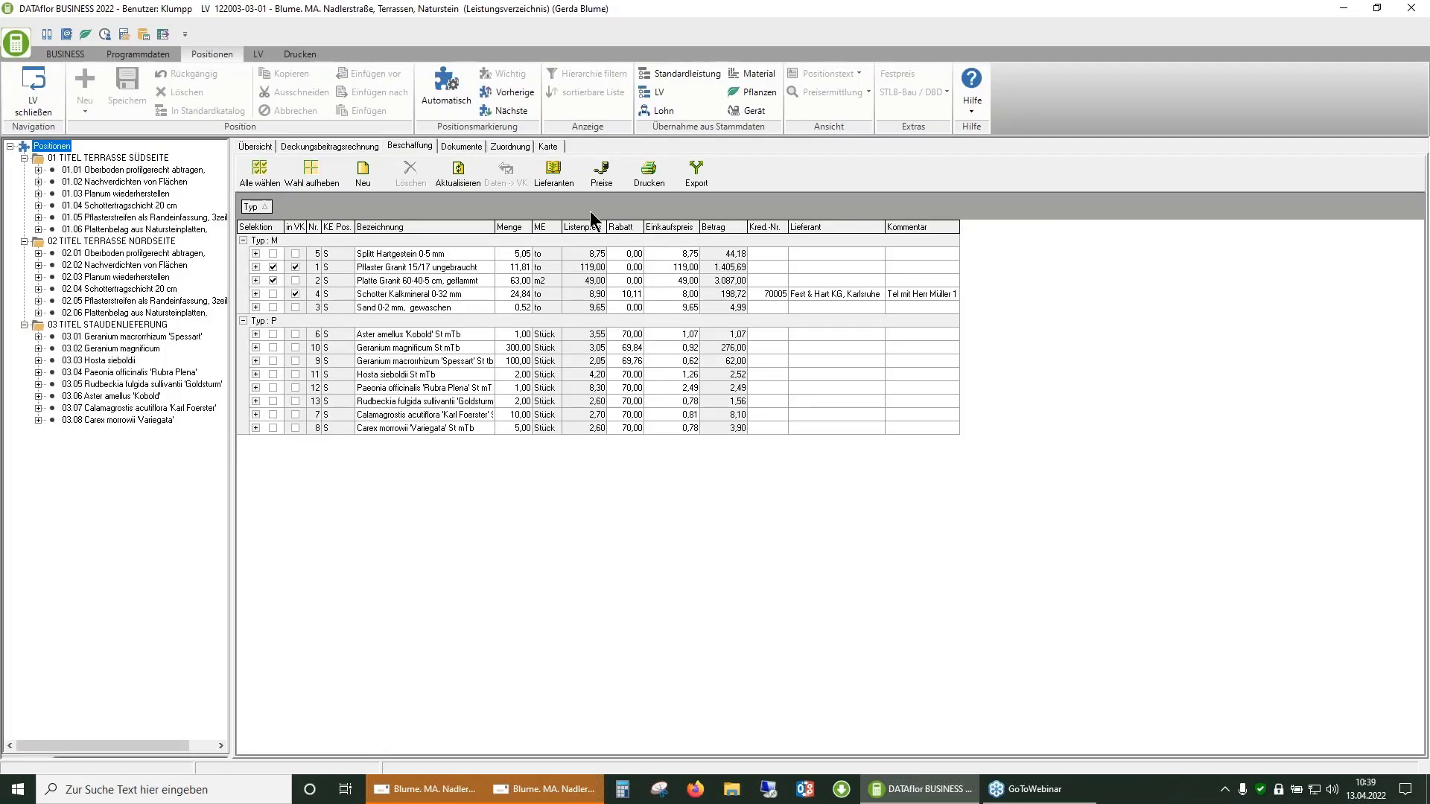
Reopen Preisanfrage 13.04.2022 Naturstein Granit and adopt the prices and quantities offered by Fest & Hart KG
click(599, 175)
click(618, 196)
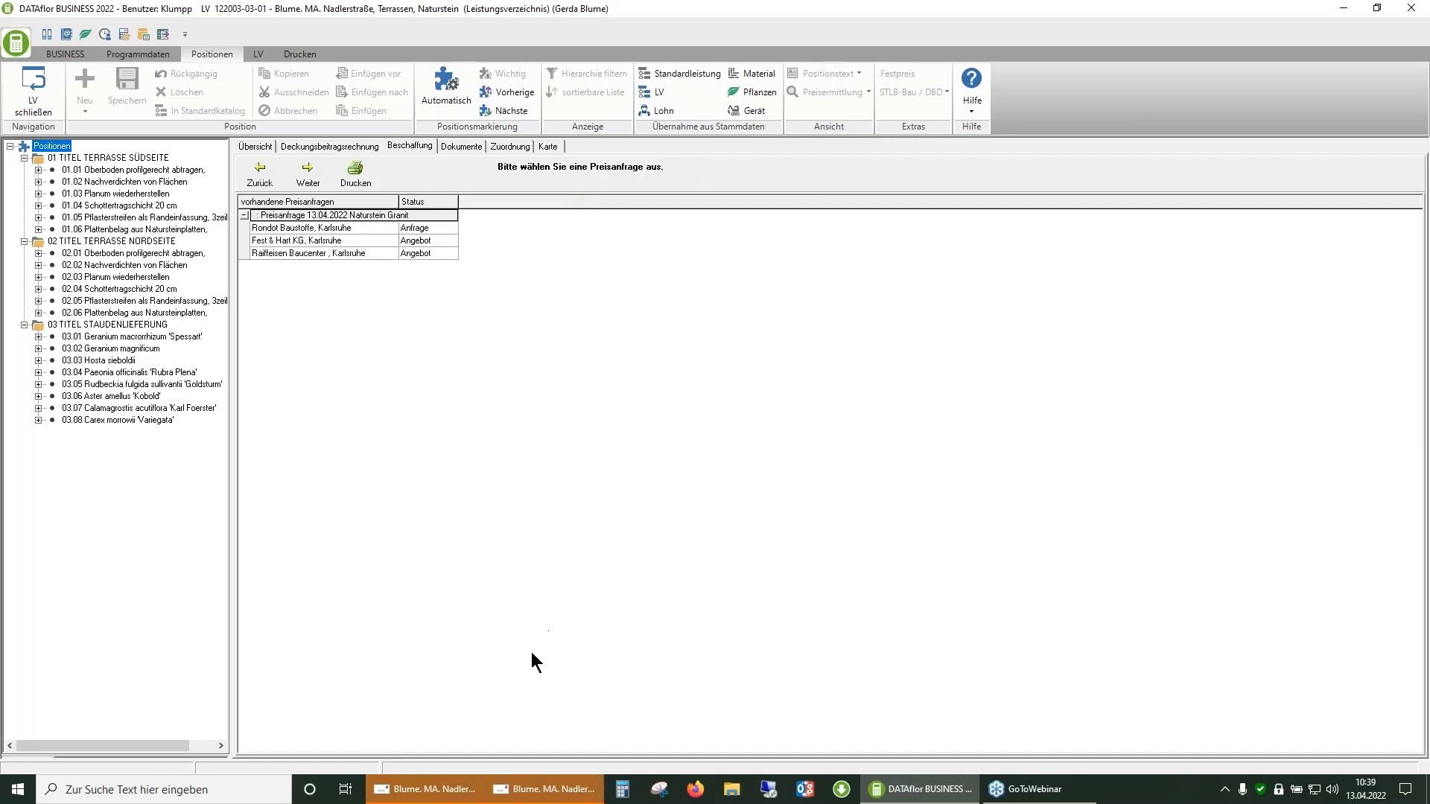
click(301, 228)
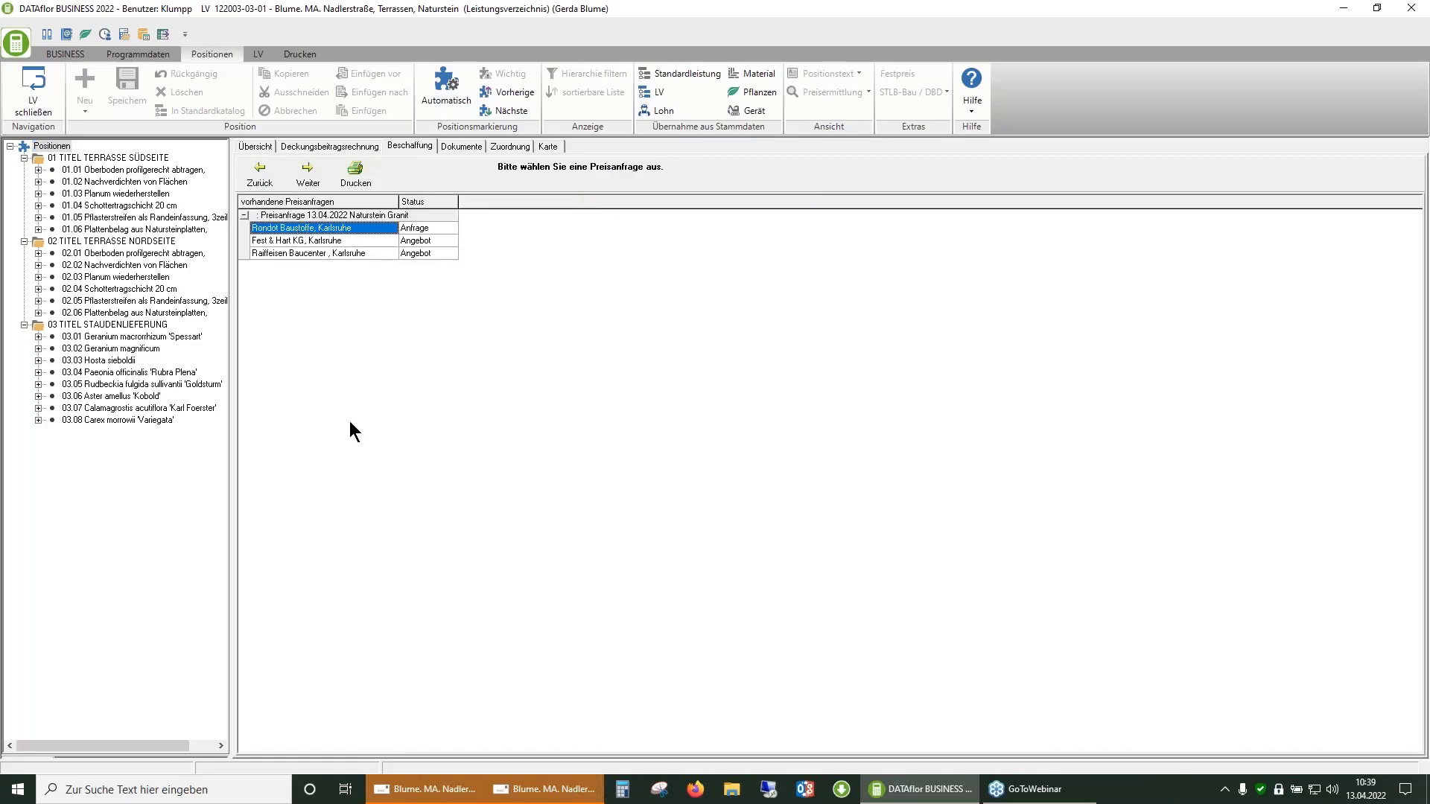
double_click(328, 231)
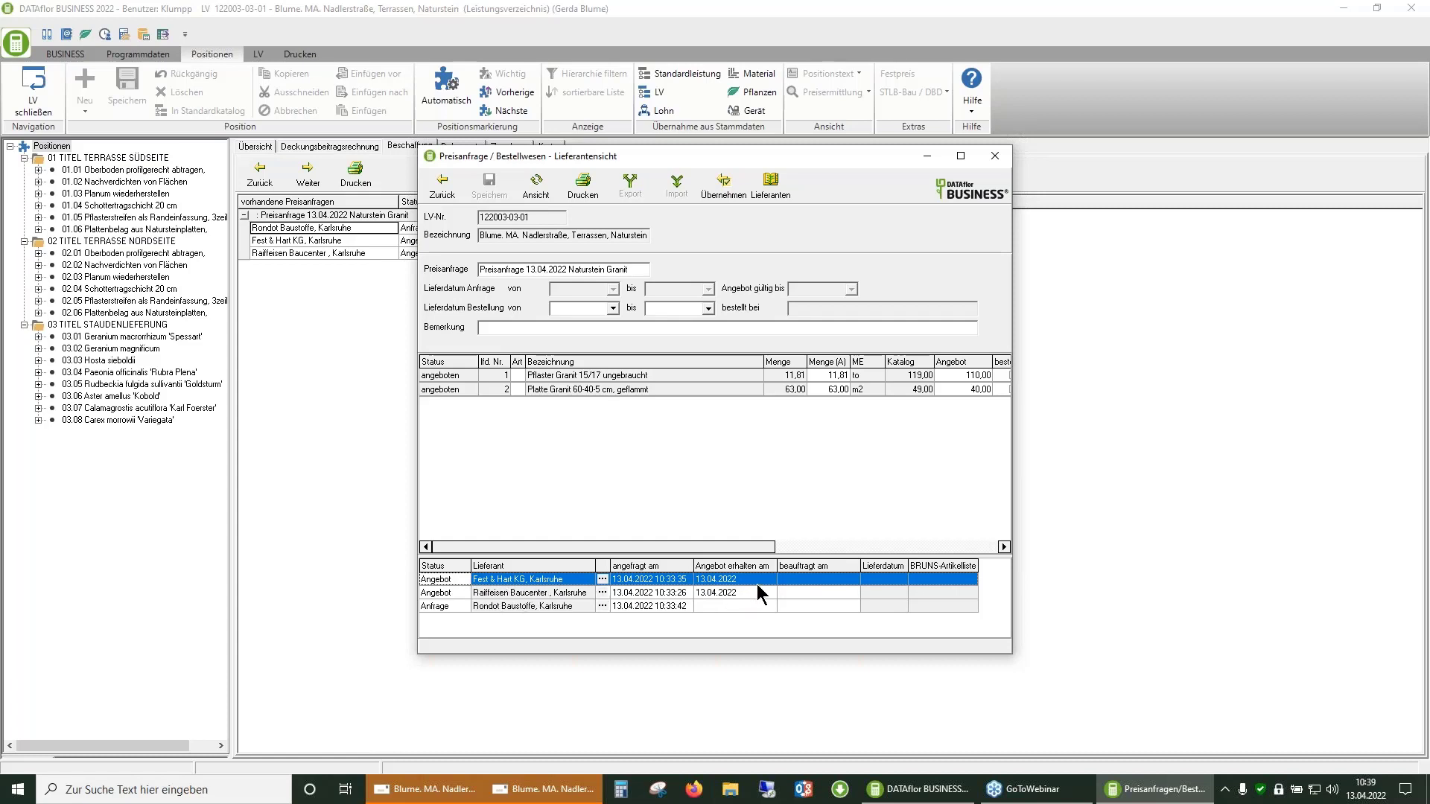
click(726, 195)
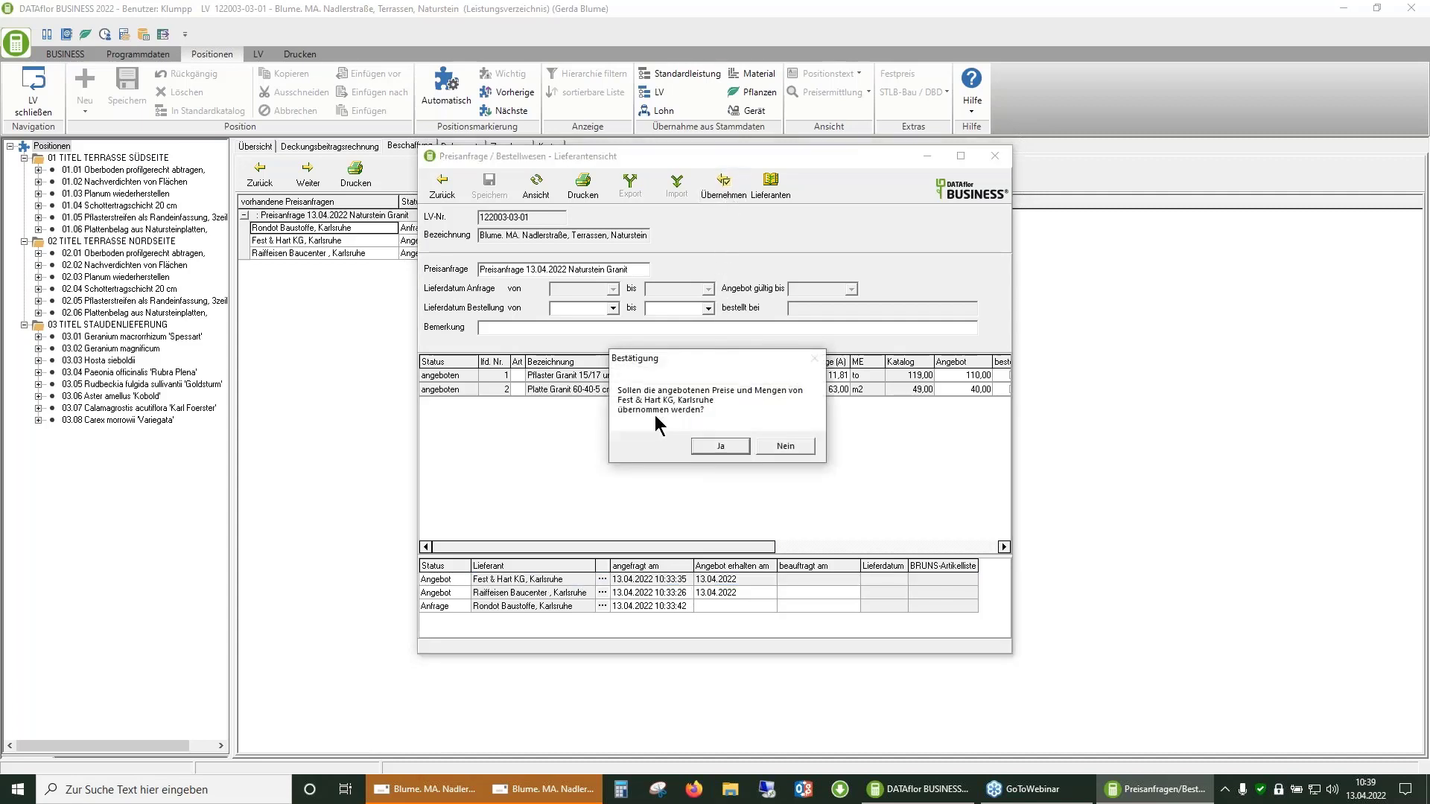
click(700, 447)
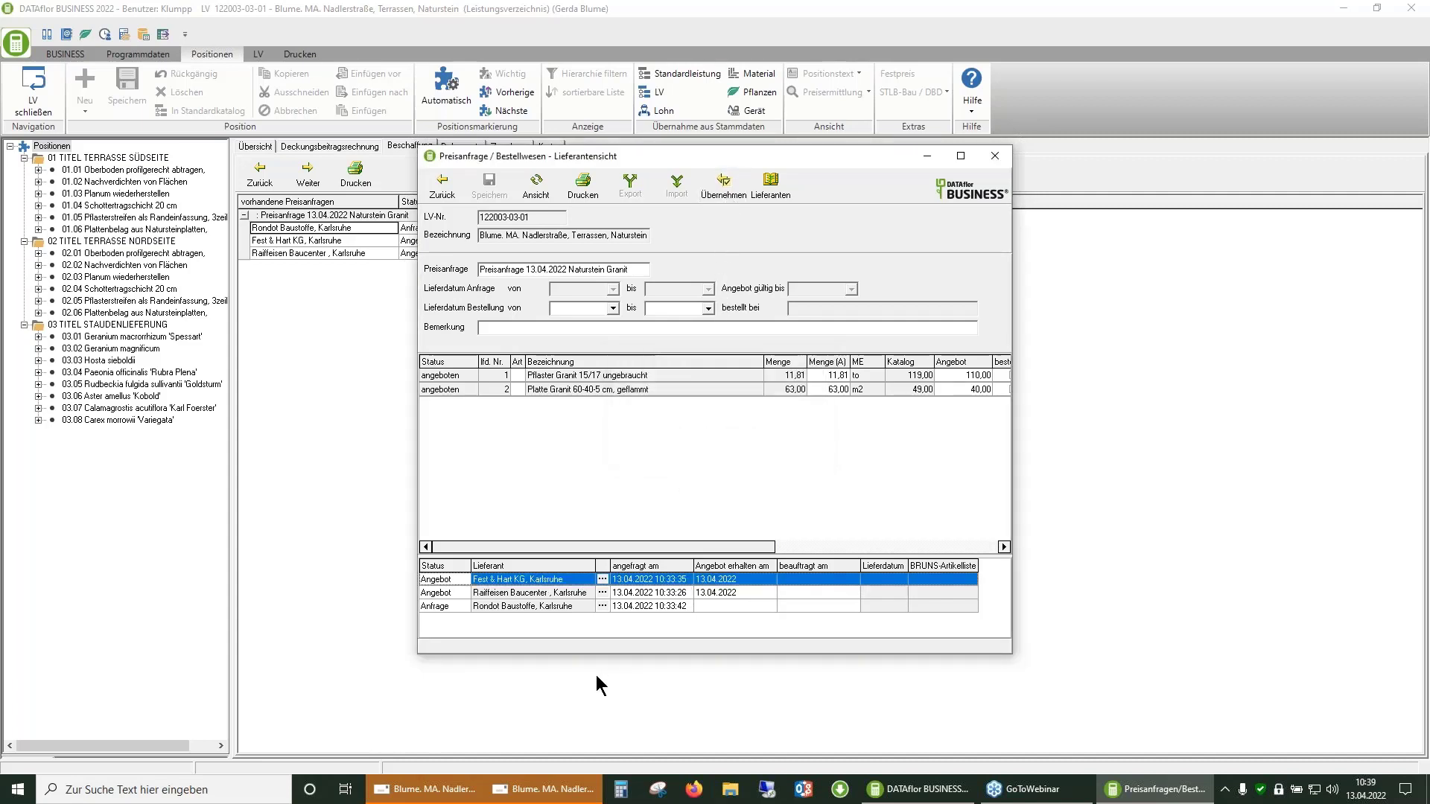